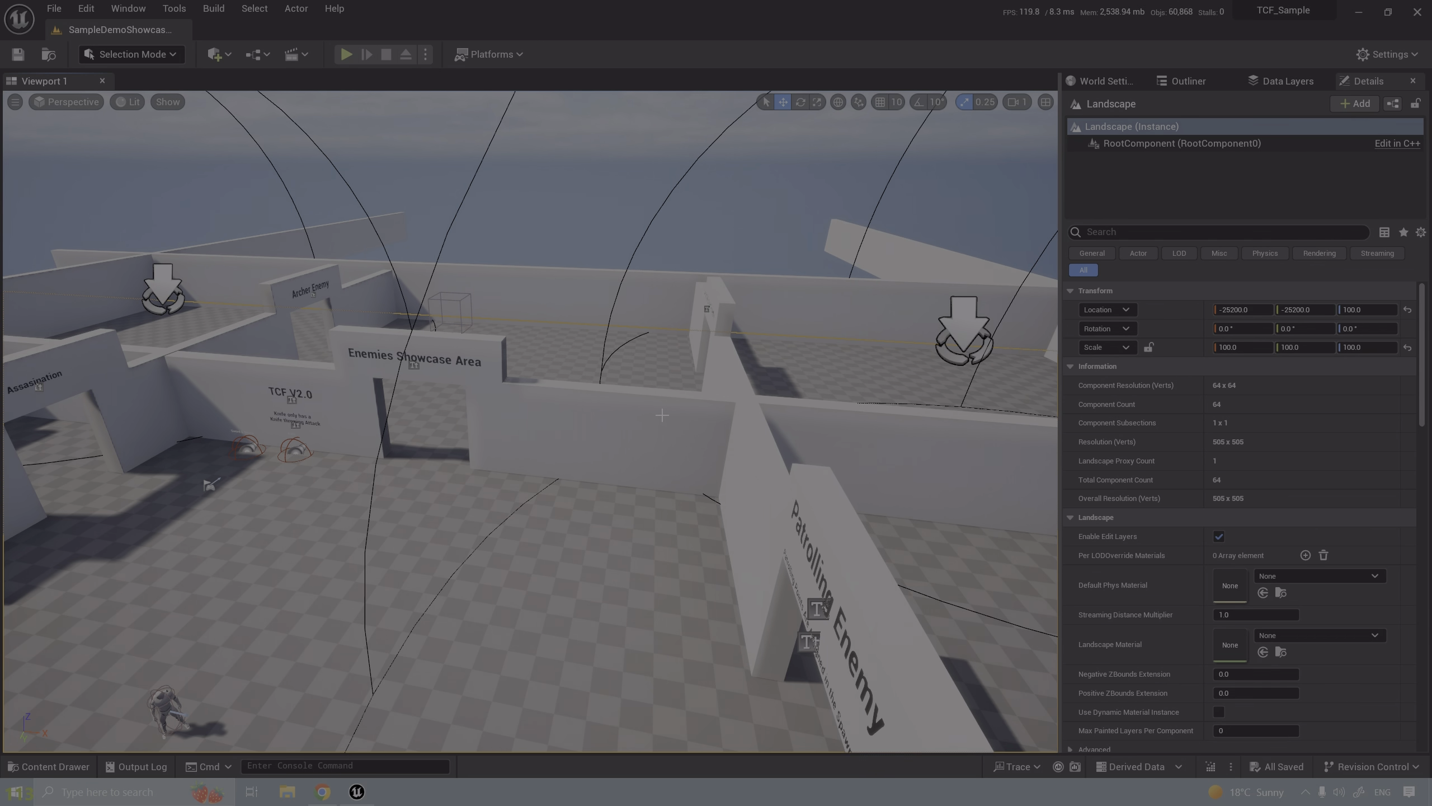
- Look over the showcase level around the Patrolling Enemy, Archer Enemy and Assasination areas
right_click_drag(662, 415, 610, 417)
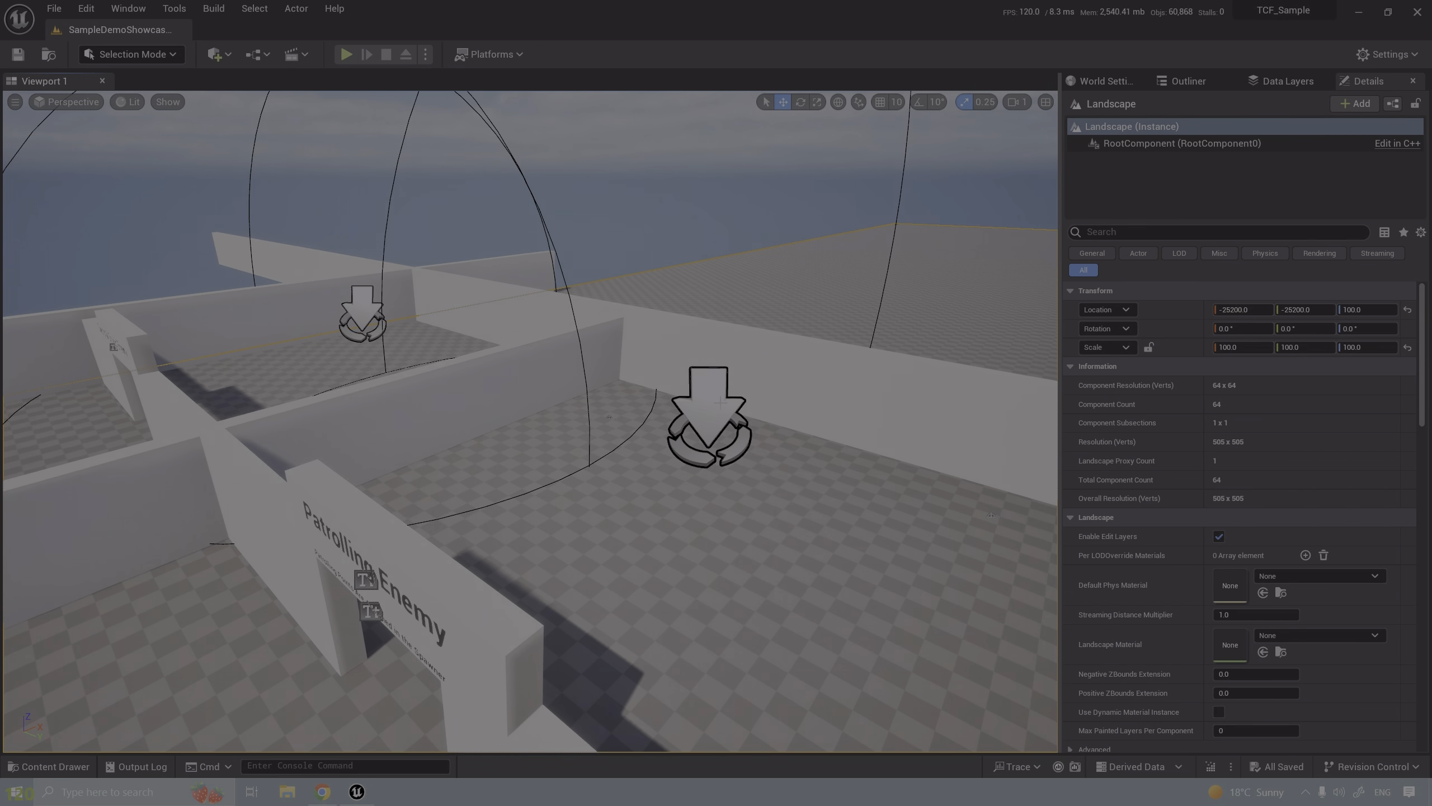
right_click_drag(610, 417, 638, 436)
right_click_drag(510, 477, 428, 485)
right_click_drag(585, 557, 612, 535)
right_click_drag(630, 634, 451, 666)
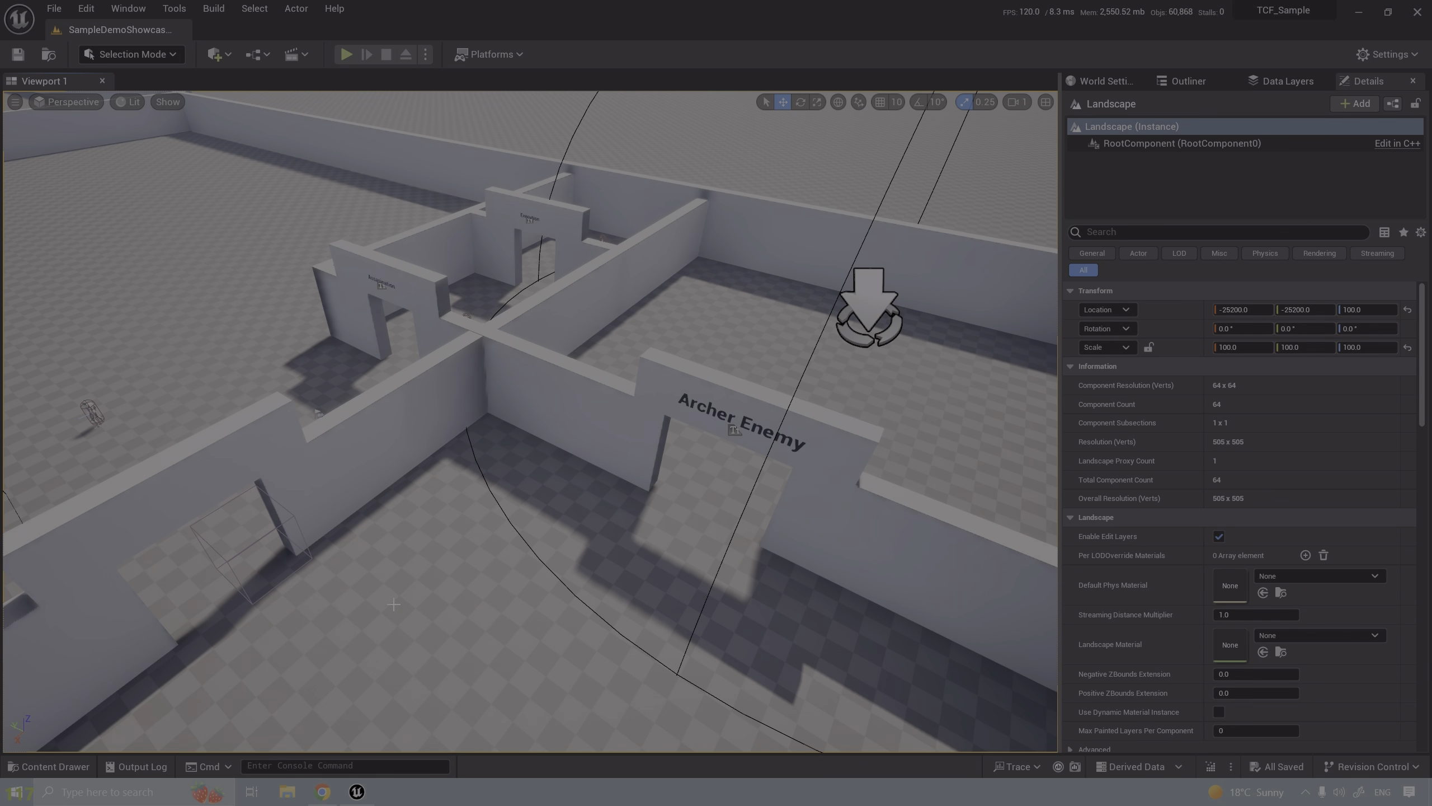
right_click_drag(560, 436, 456, 412)
key("w")
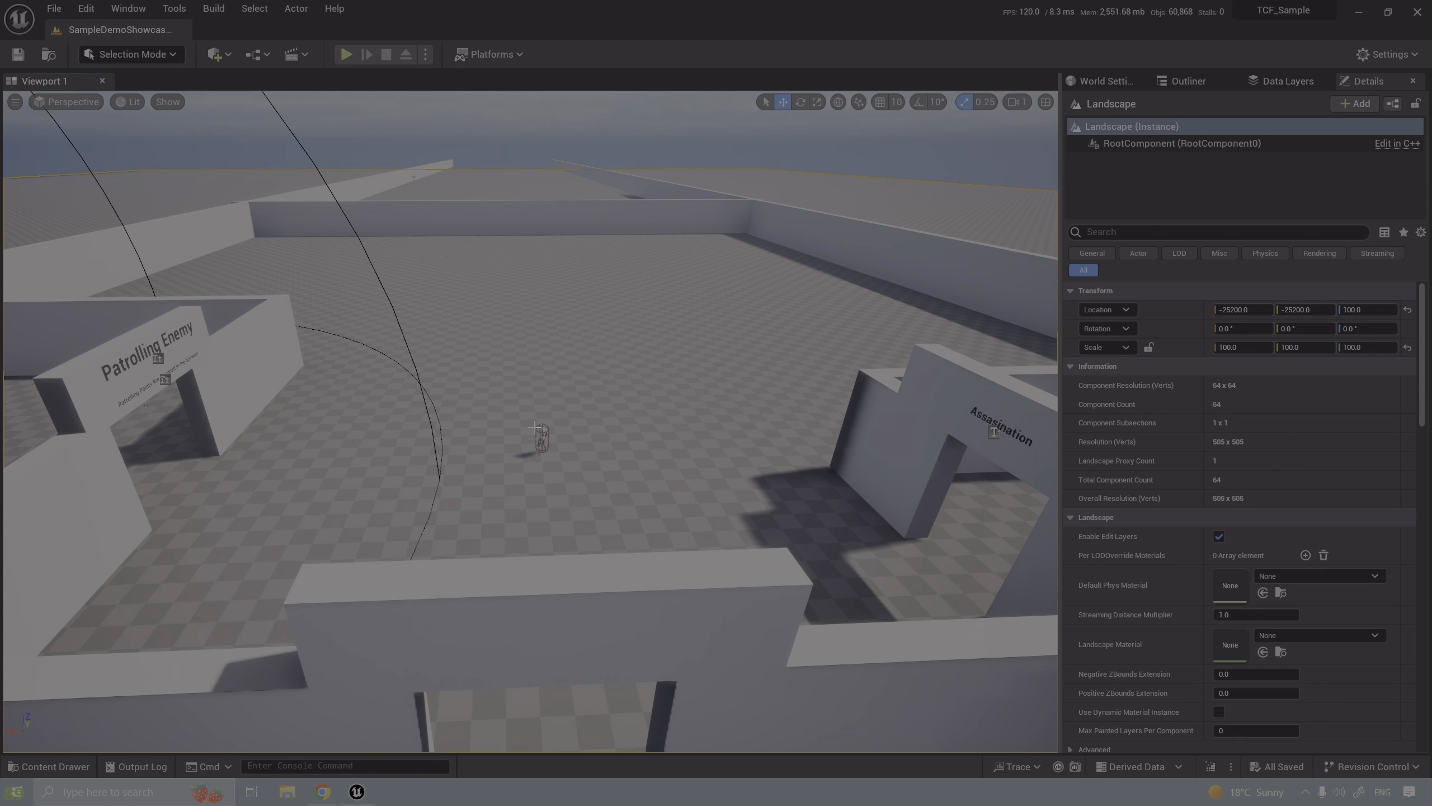
- Play-test the level by running the character up to the Archer Enemy doorway, and stop the play session
left_click(346, 54)
left_click(563, 344)
key("w")
key("d")
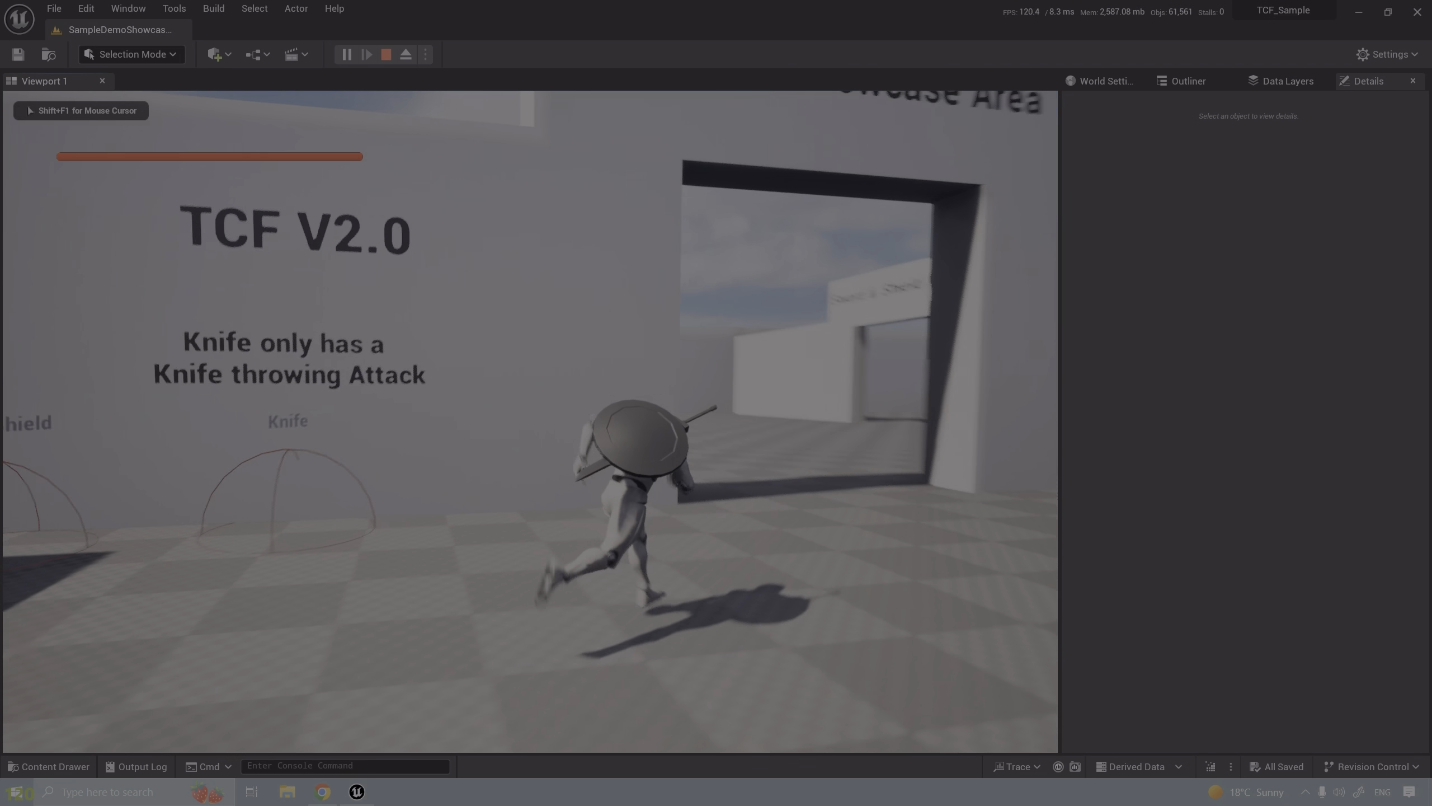
key("w")
key("d")
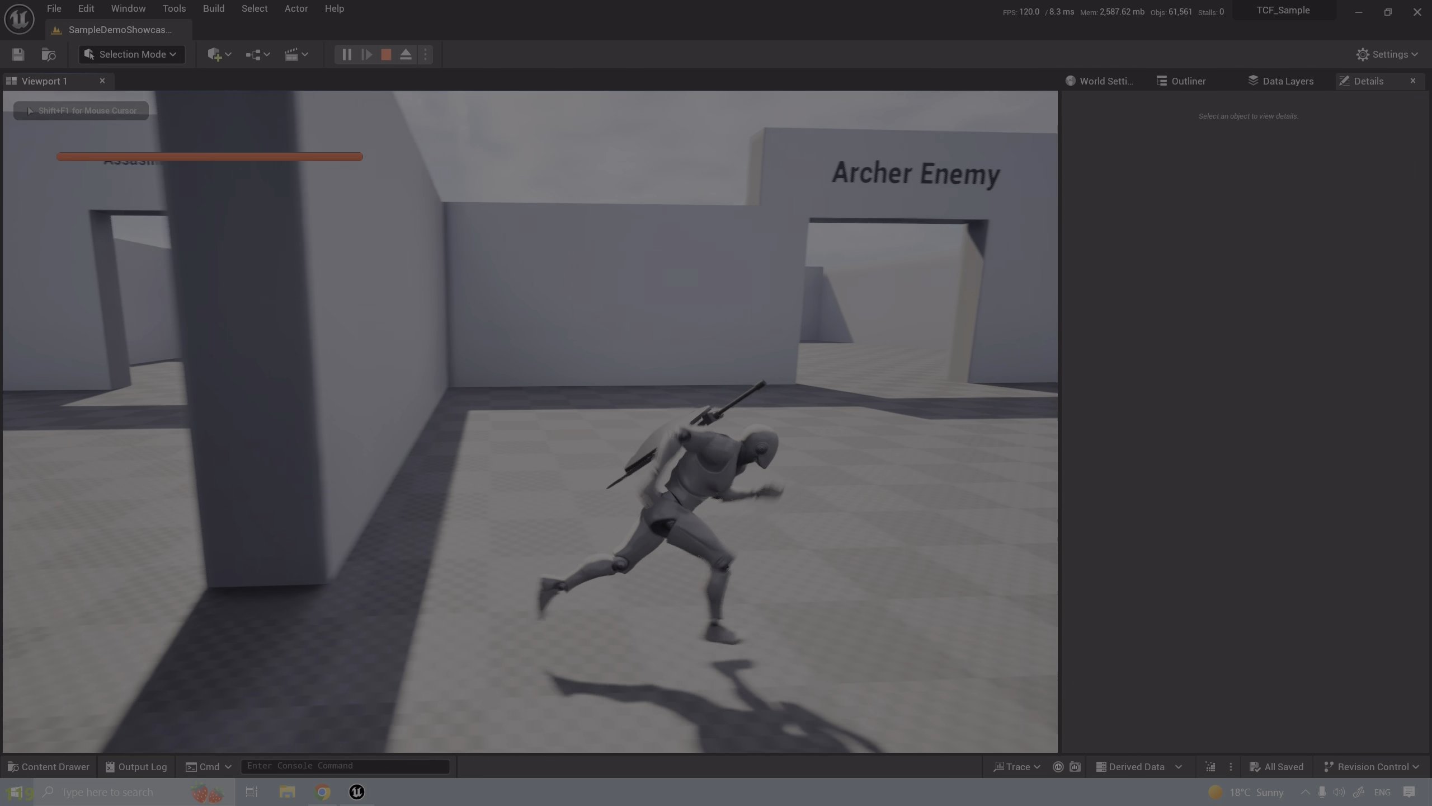
key("d")
key("w")
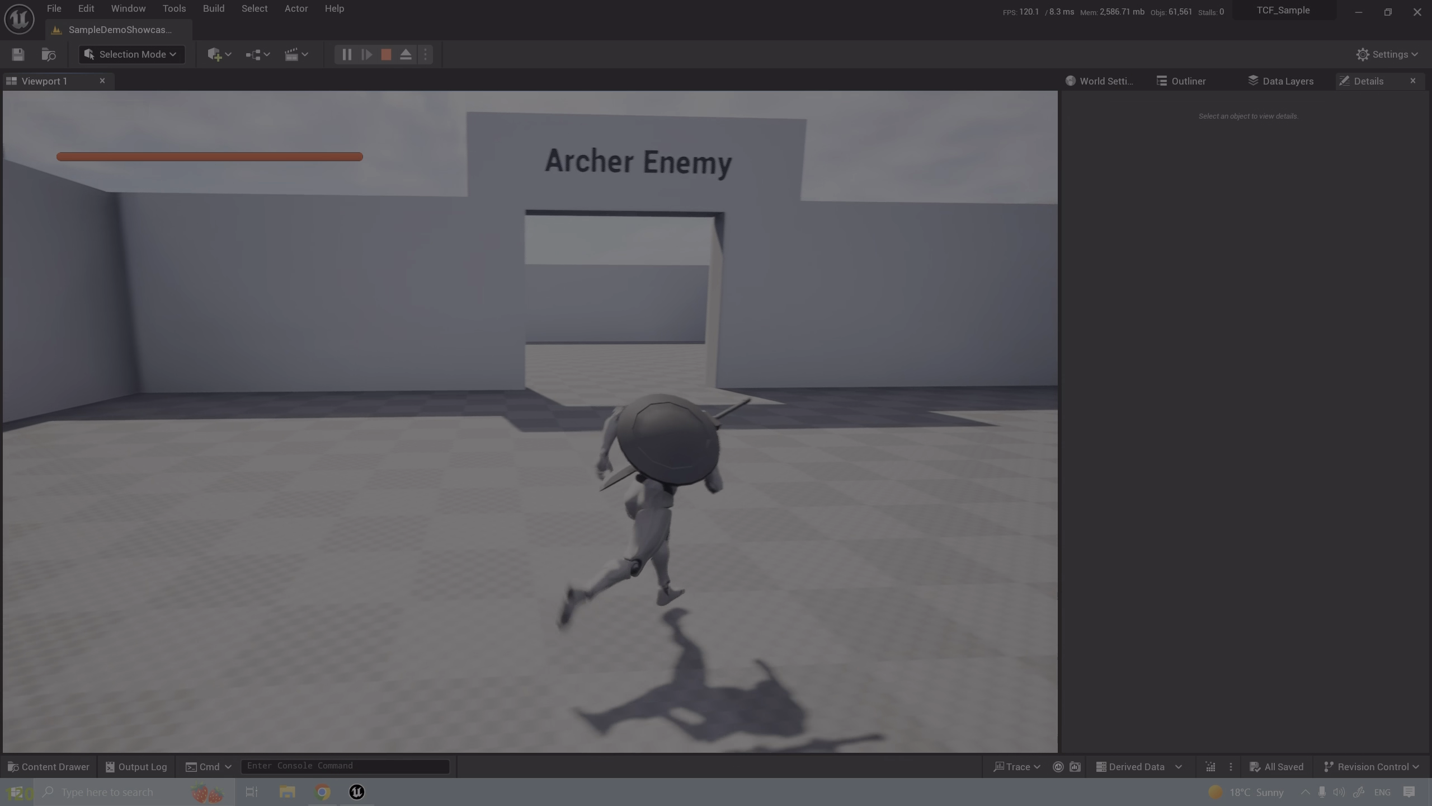
key("d")
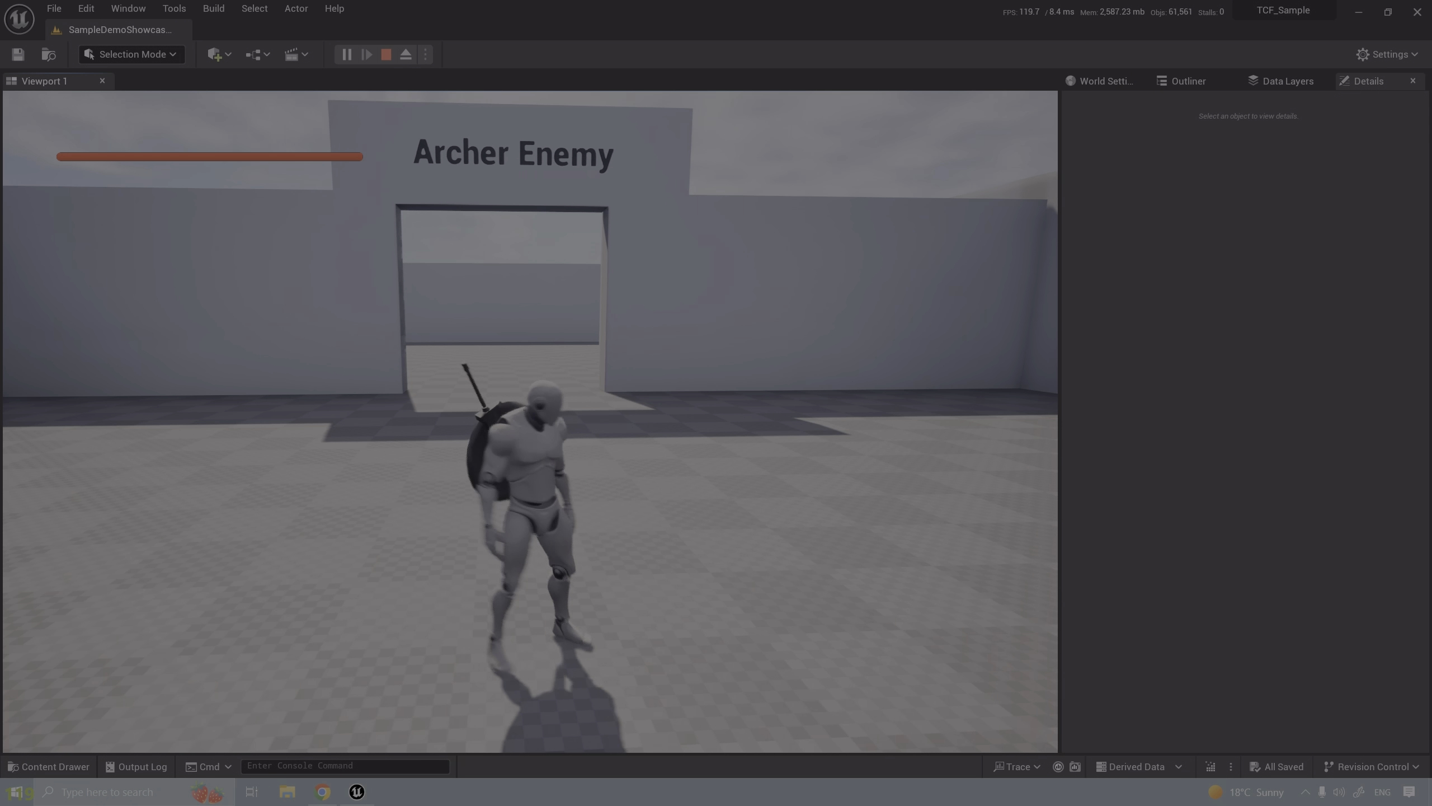
key("a")
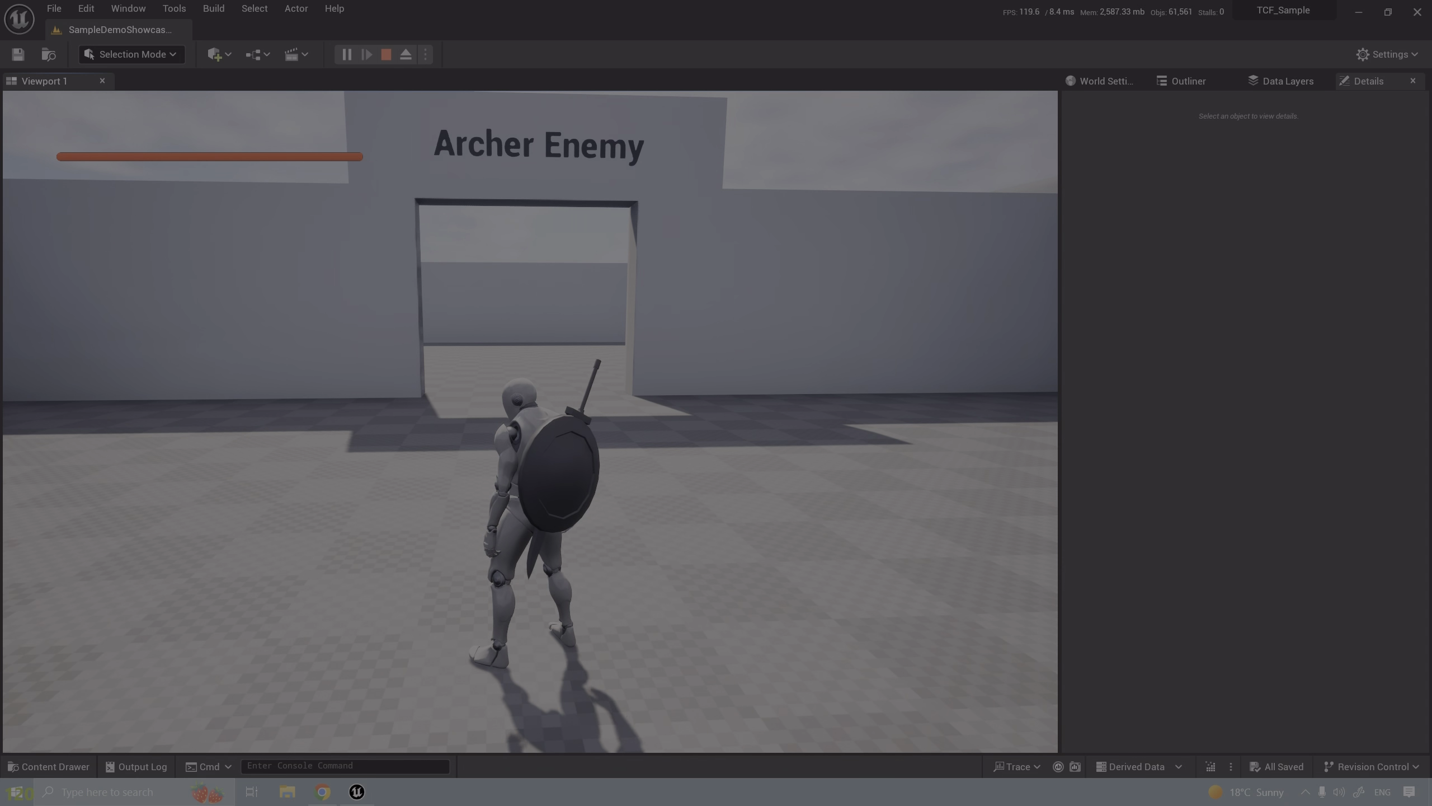
key("w")
key("w")
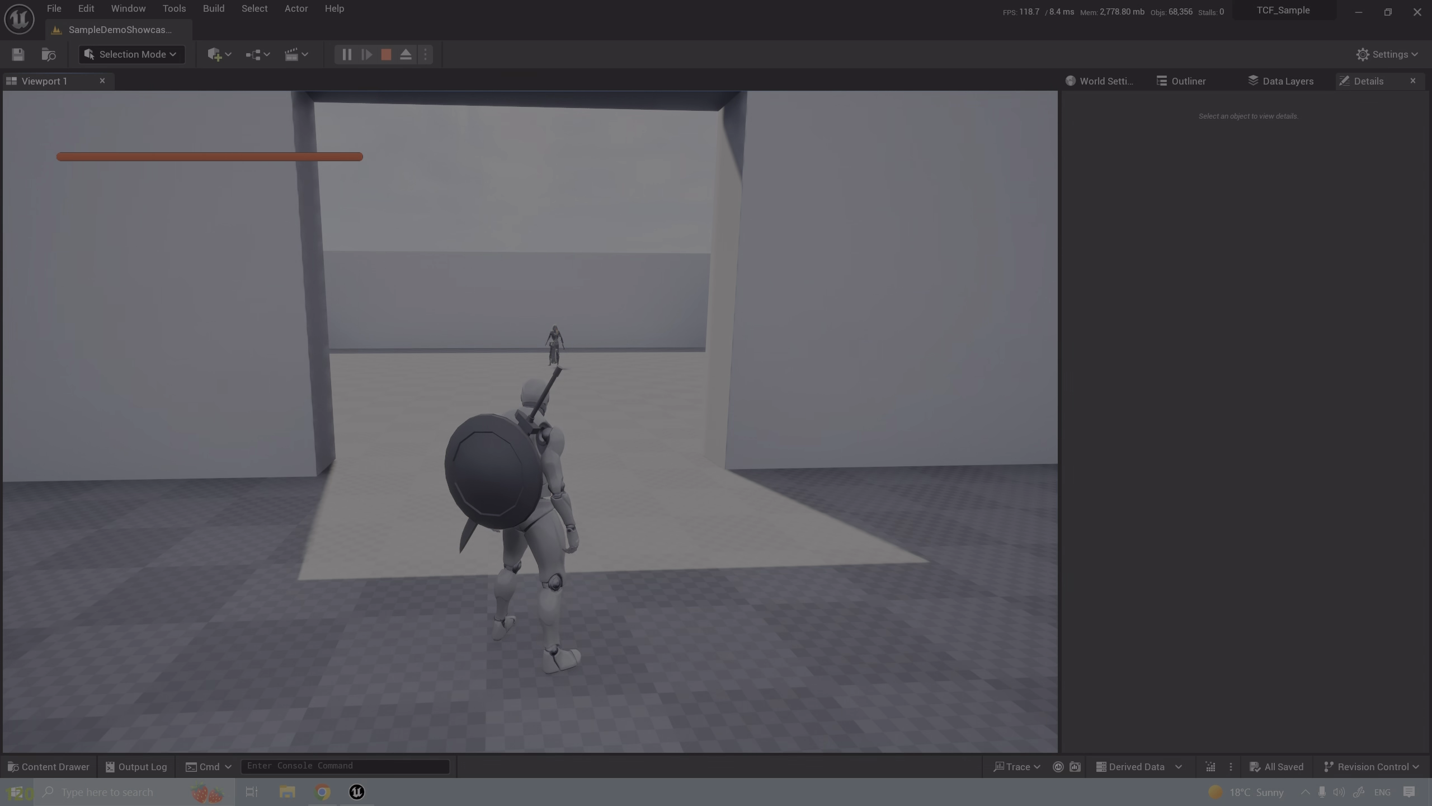
key("Escape")
- Select the existing enemy spawner in the Archer Enemy room to inspect its spawner settings
key("w")
right_click_drag(413, 452, 676, 452)
right_click_drag(608, 333, 437, 398)
left_click(608, 333)
scroll(608, 333, "down", 4)
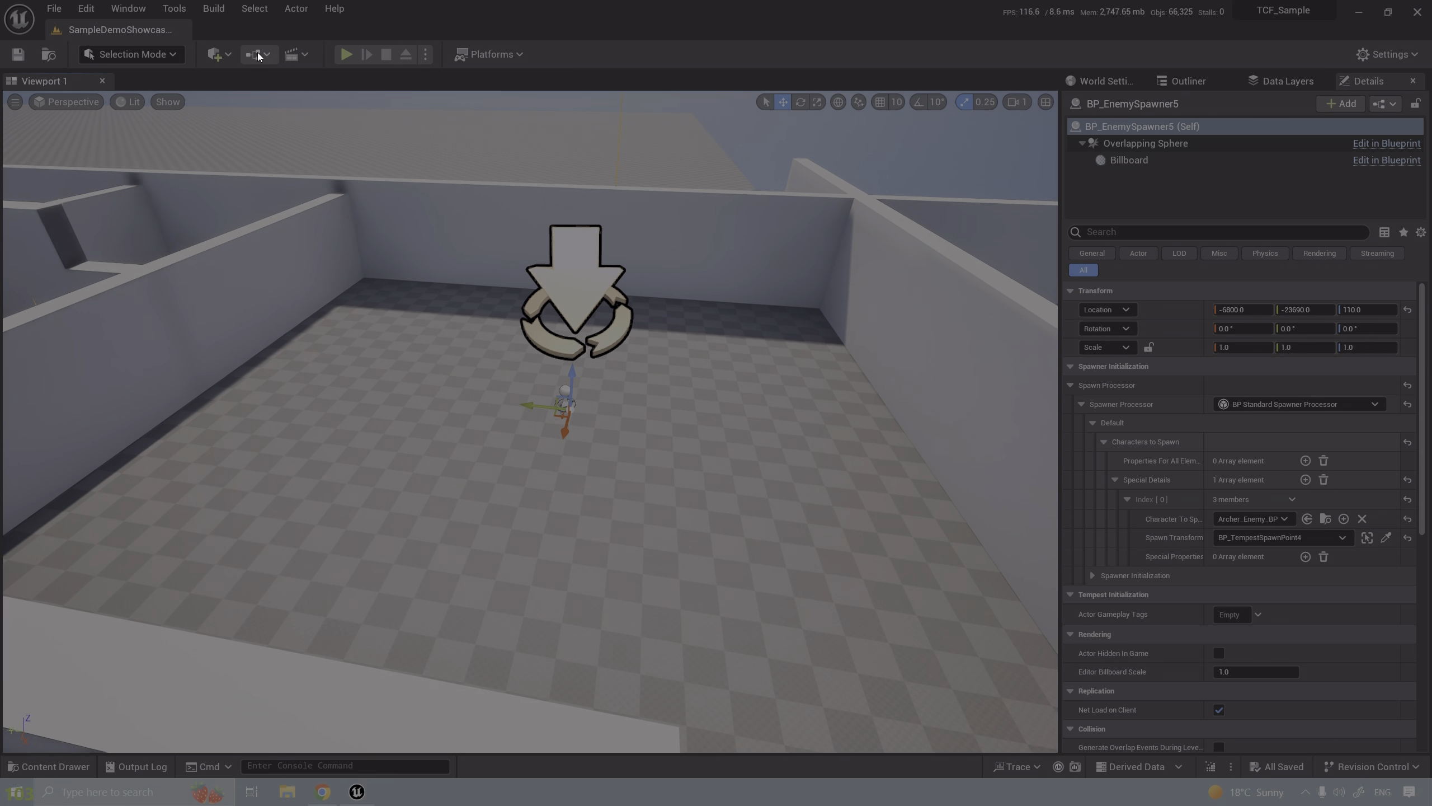
- Place a BP_Tempest_AI_Spawner actor on the Archer Enemy room's floor beside the existing spawner and focus the view on it
left_click(219, 53)
type("spawner")
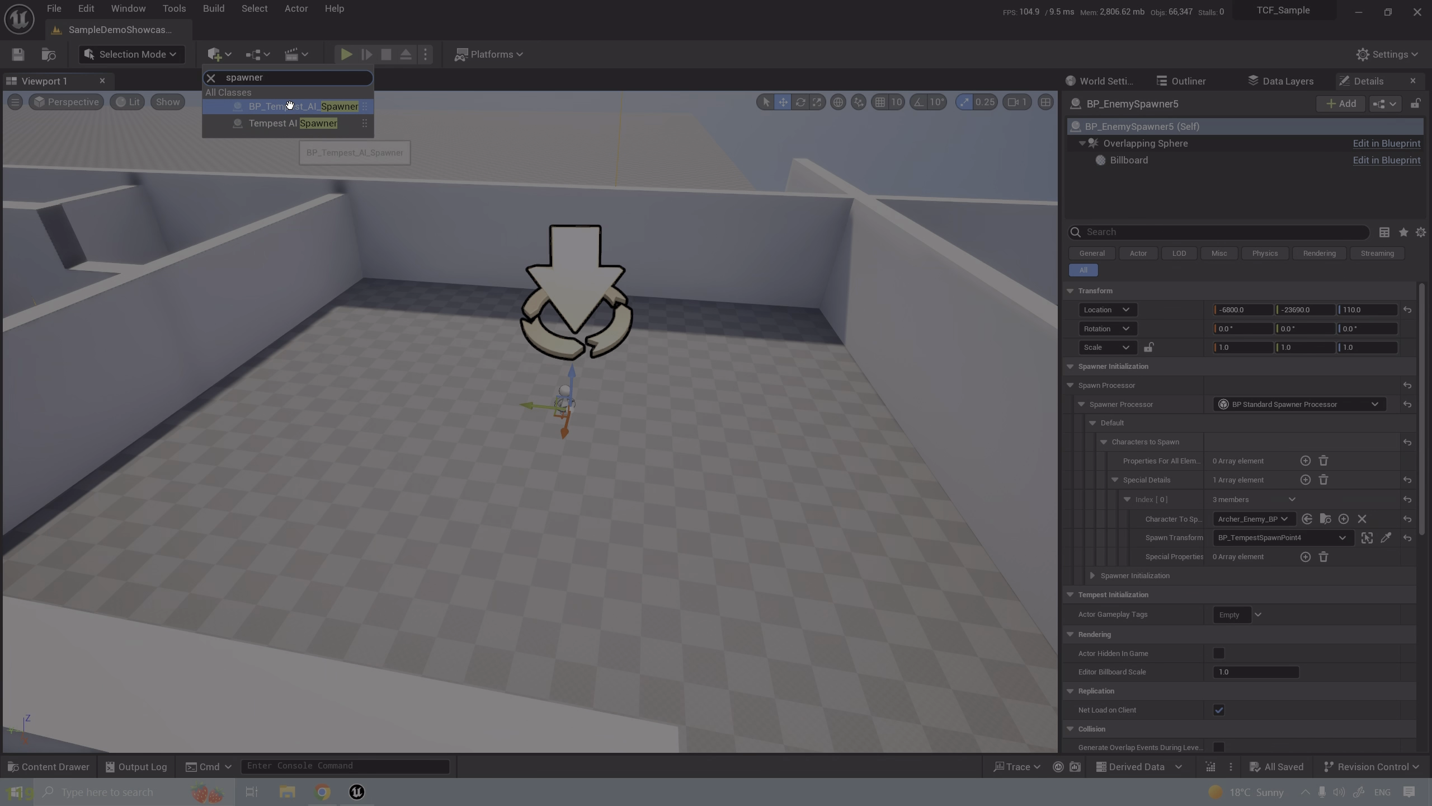
left_click_drag(282, 106, 791, 548)
key("f")
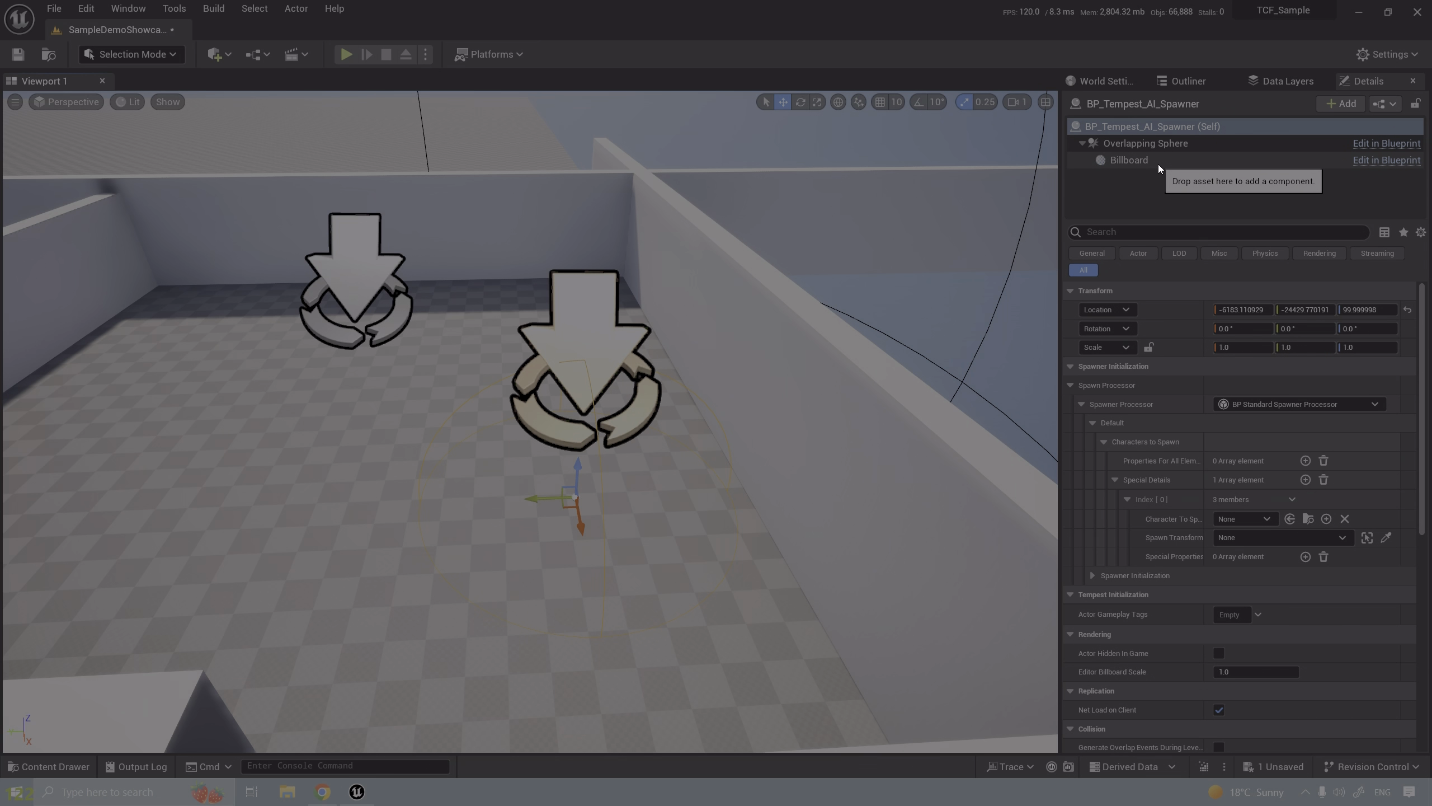
- Examine the new spawner's Spawner Processor settings, expanding its Processor Conditions, and look over the surrounding area
left_click(1082, 404)
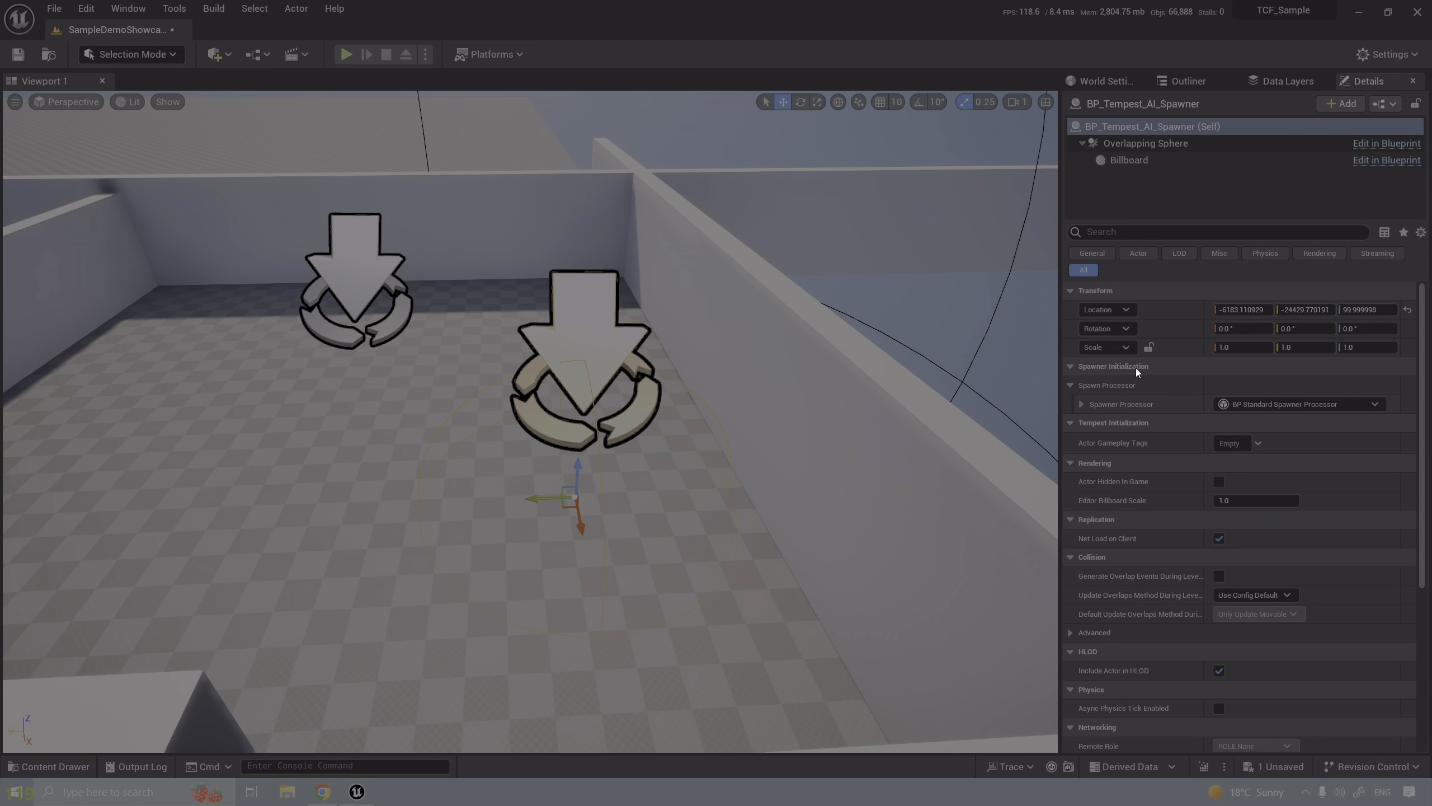
left_click(1082, 404)
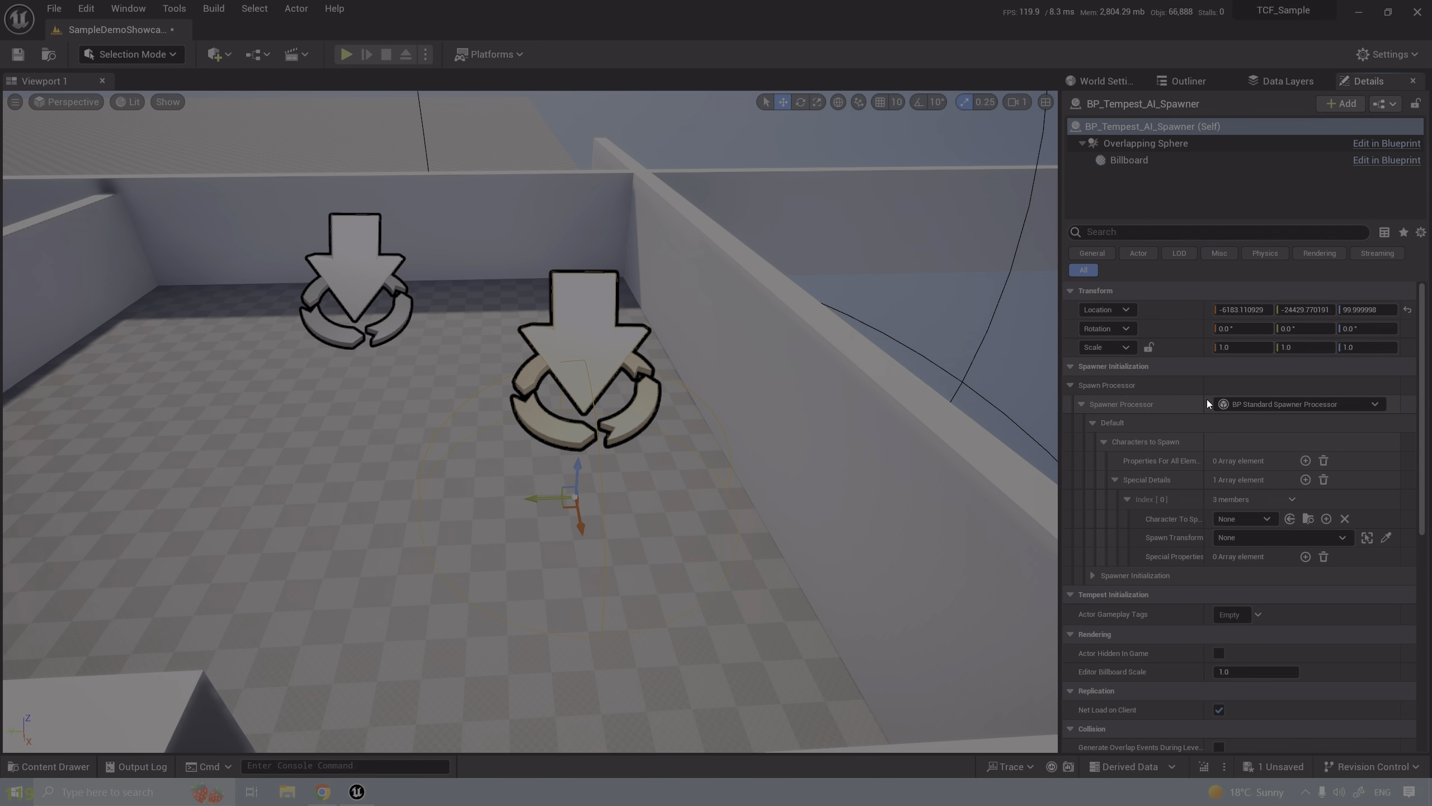
left_click(1091, 423)
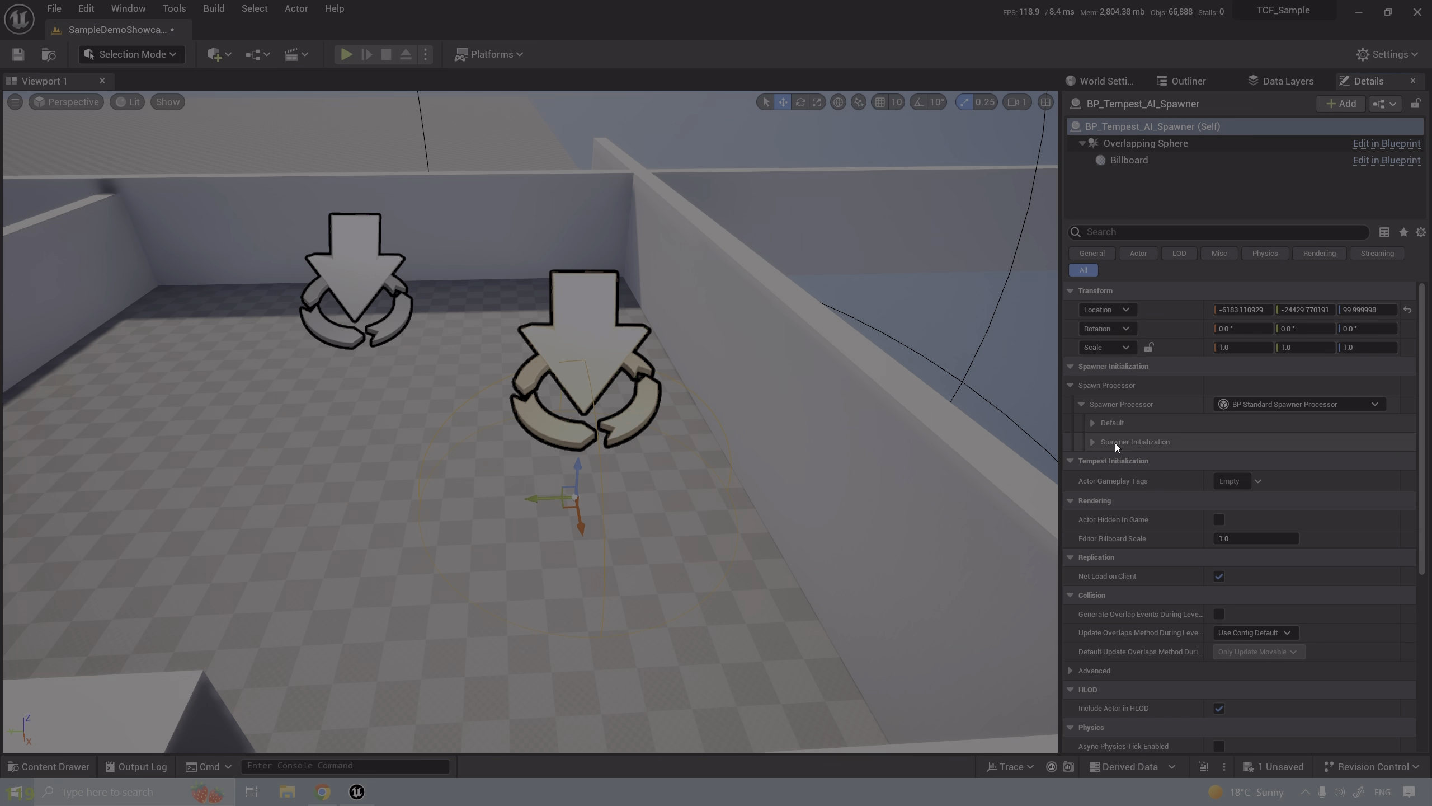
left_click(1093, 444)
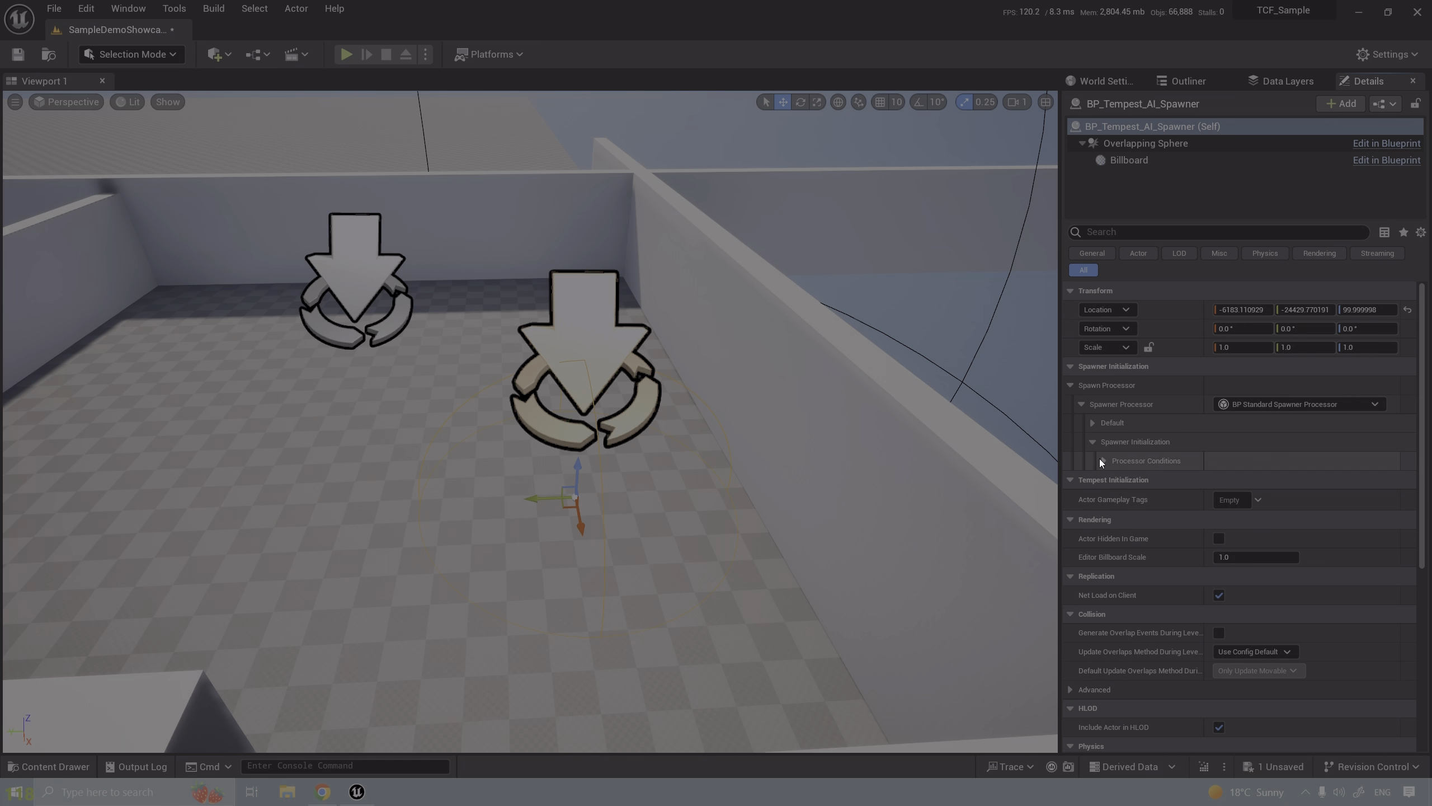
left_click(1102, 461)
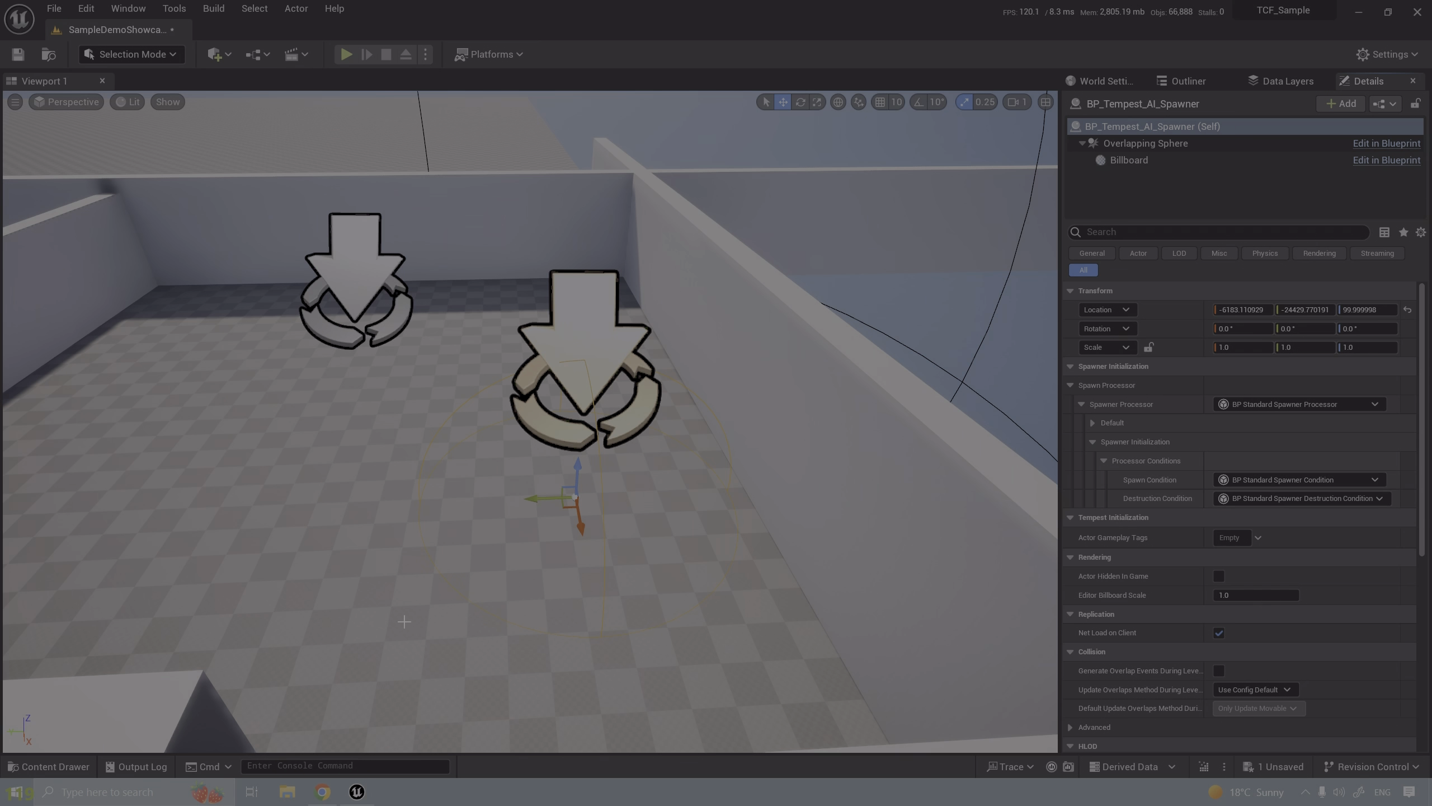
key("s")
right_click_drag(668, 580, 612, 598)
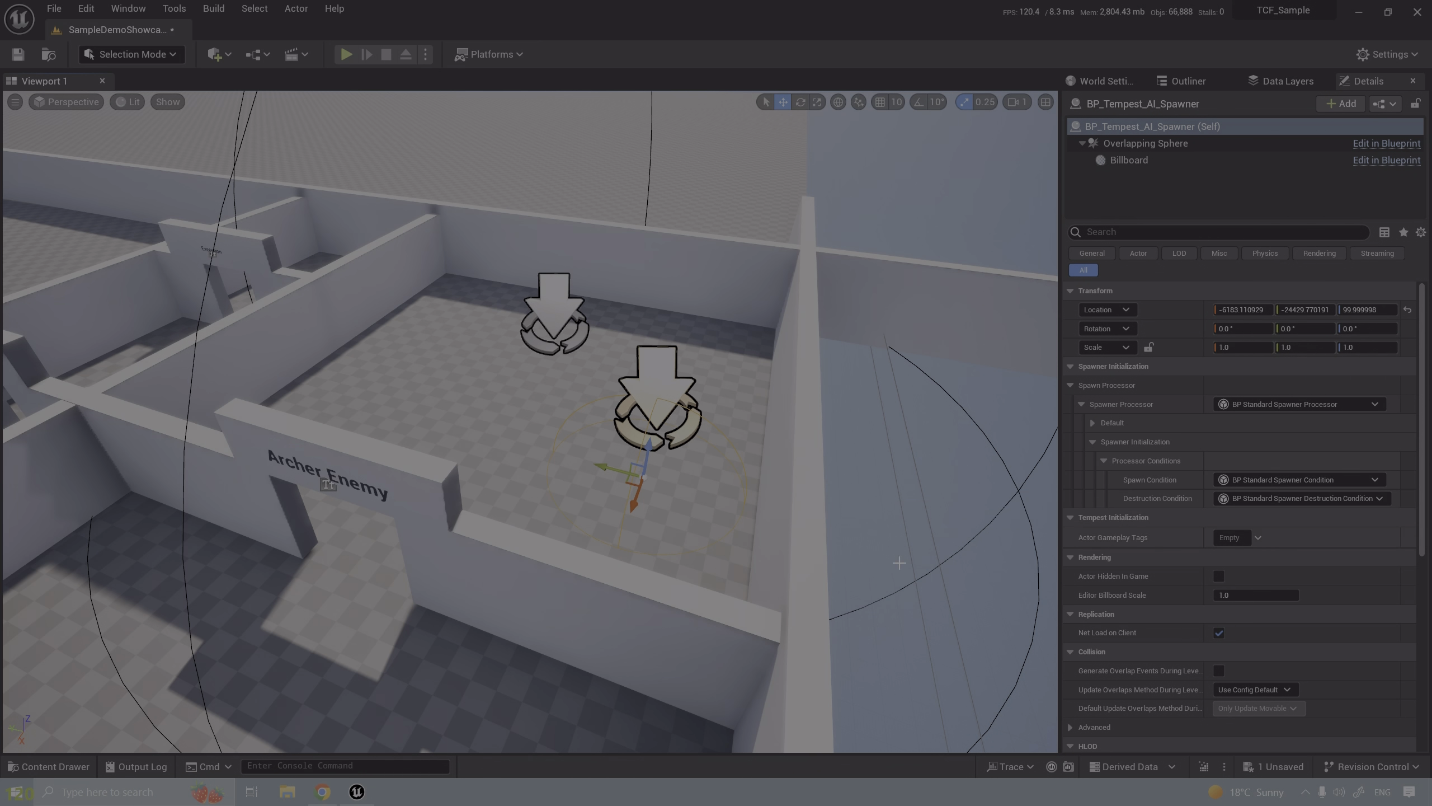
right_click_drag(980, 553, 737, 558)
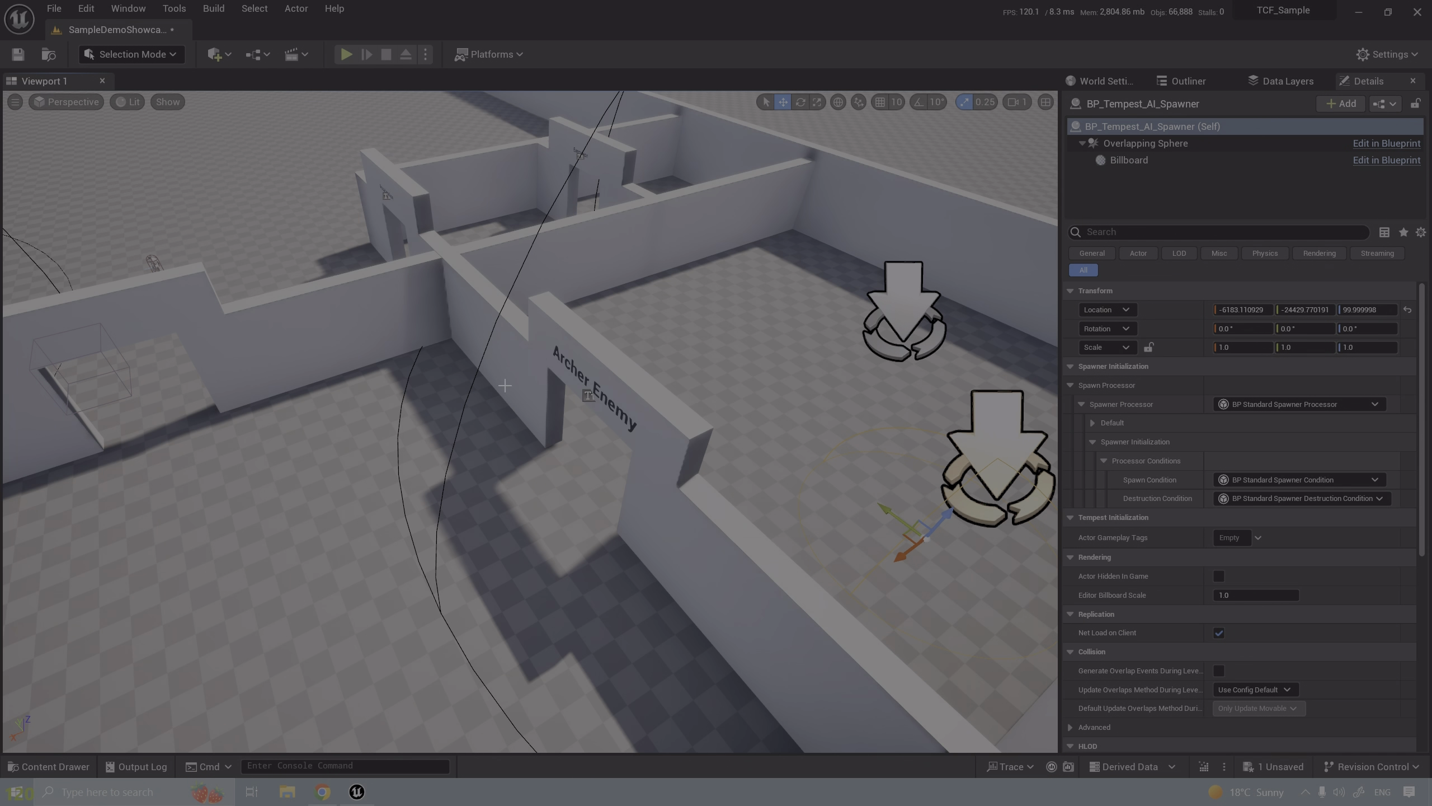
- Search the project's Plugins content for "spawnercon" and open the GetConditionResult function of BP_StandardSpawnerCondition
left_click(51, 765)
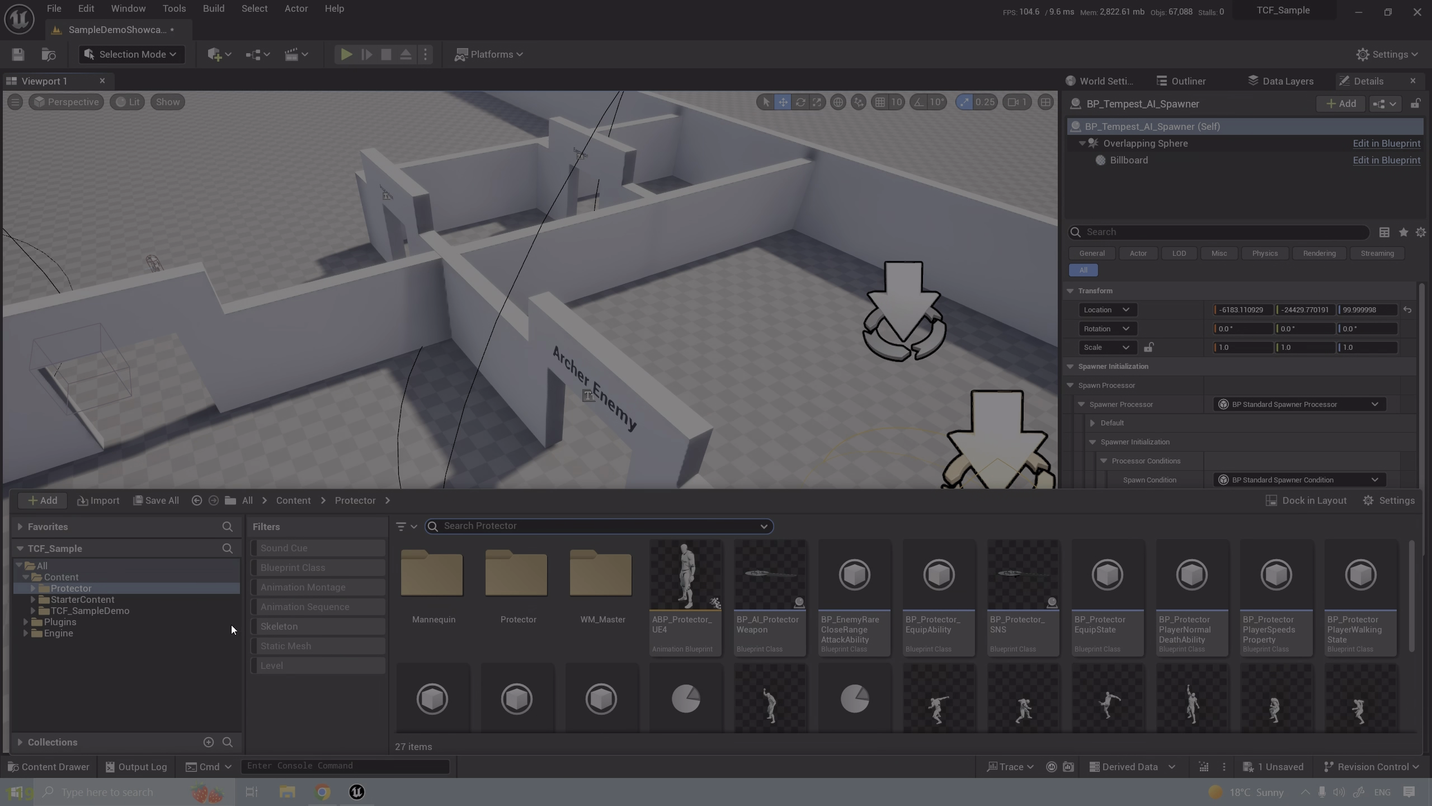
left_click(119, 622)
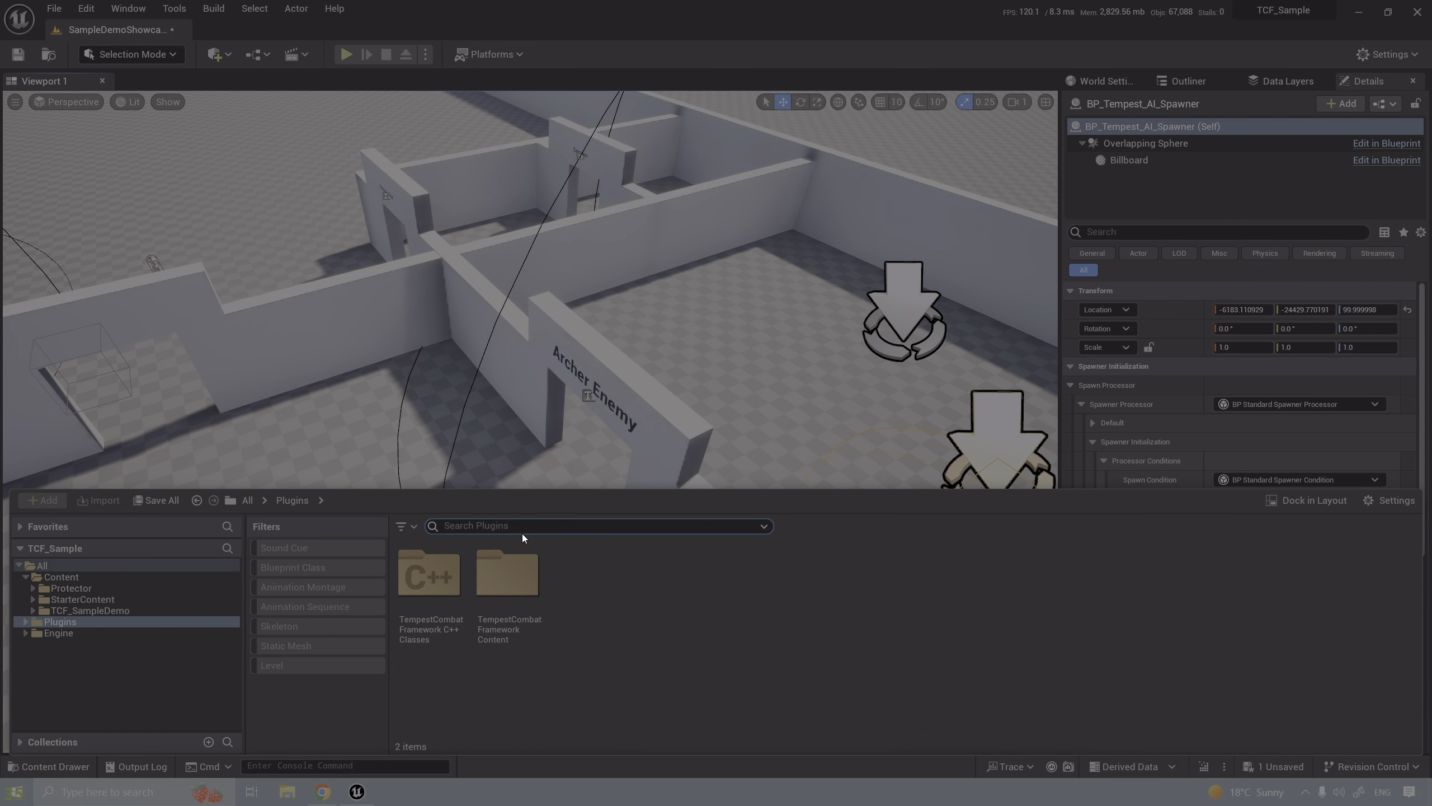
type("spawn")
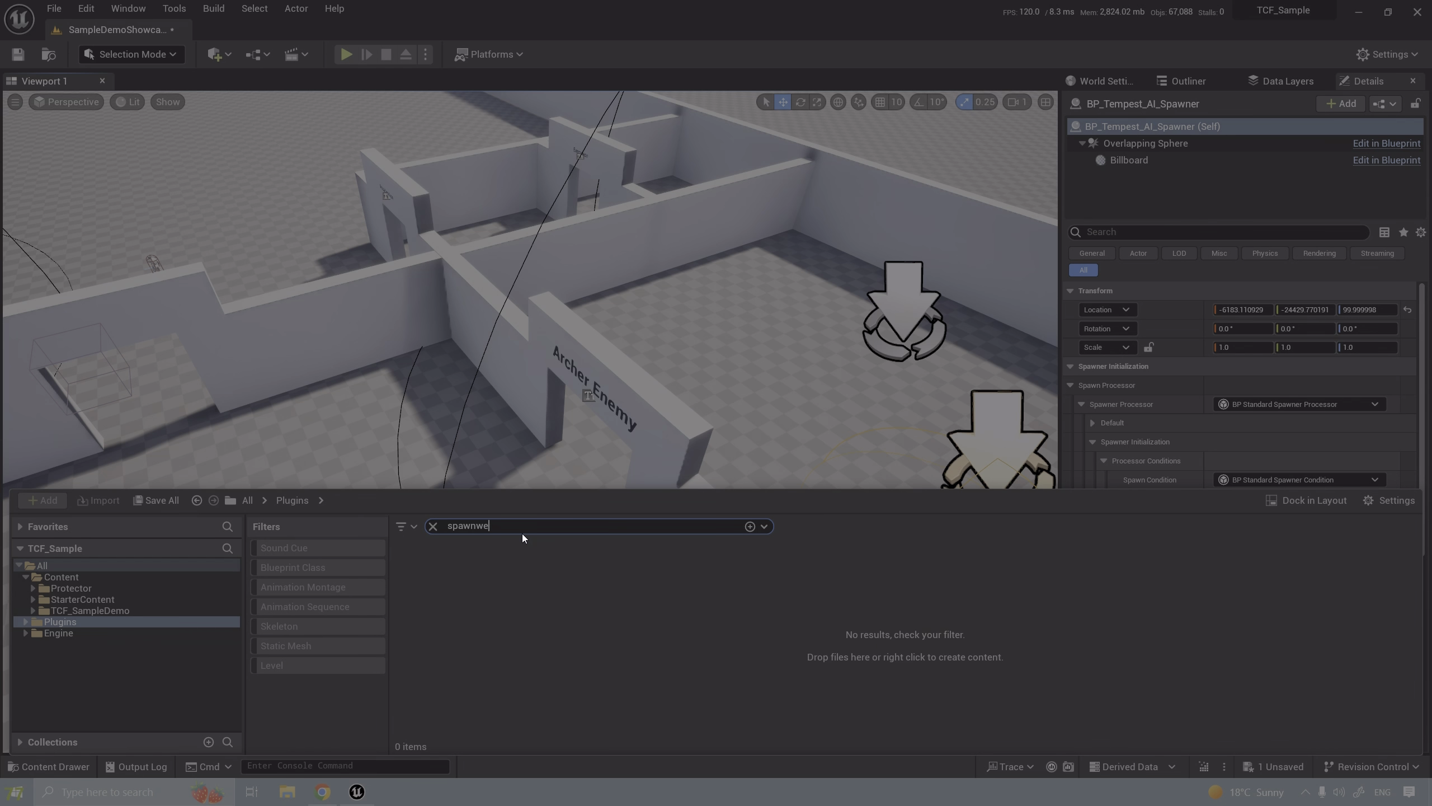
type("ercon")
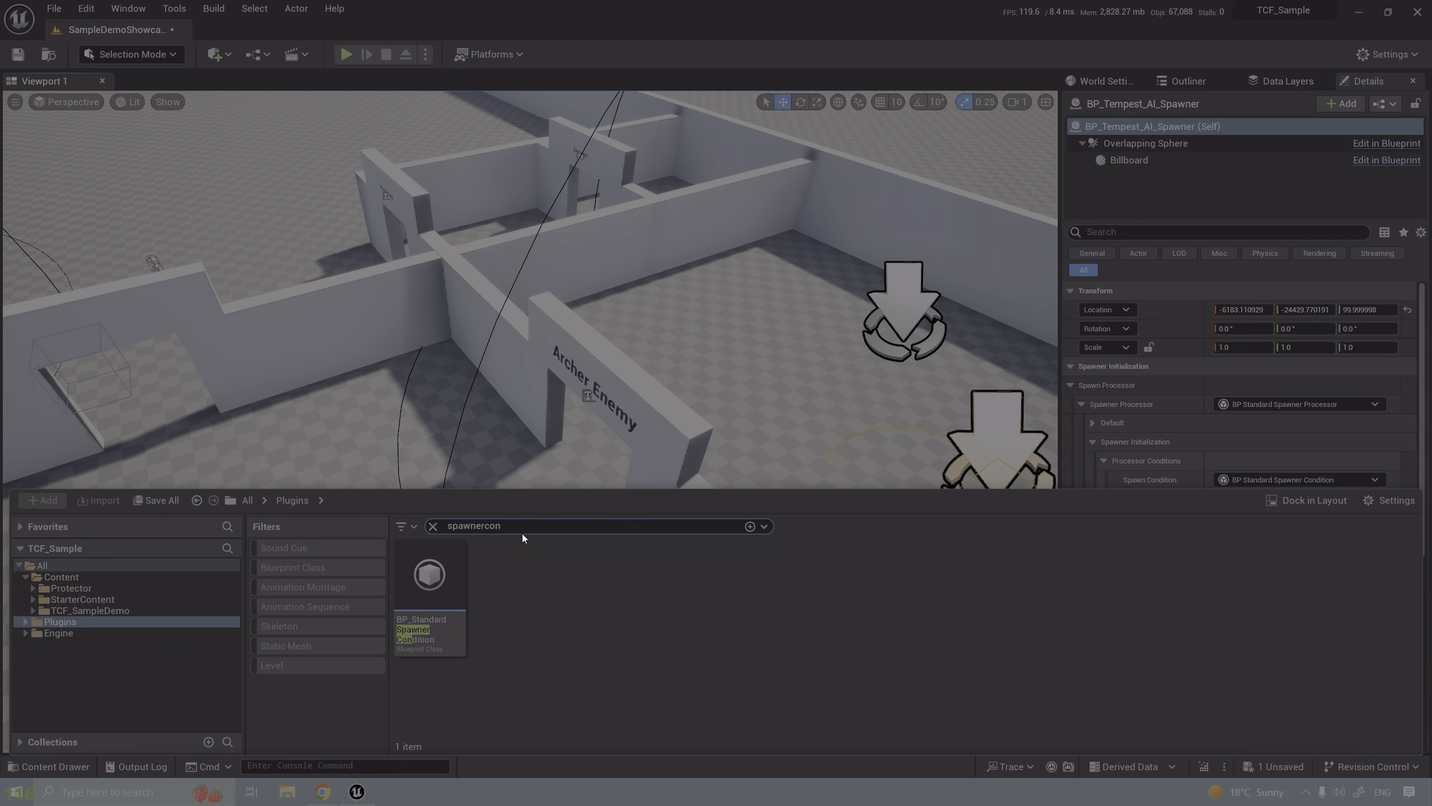
double_click(434, 580)
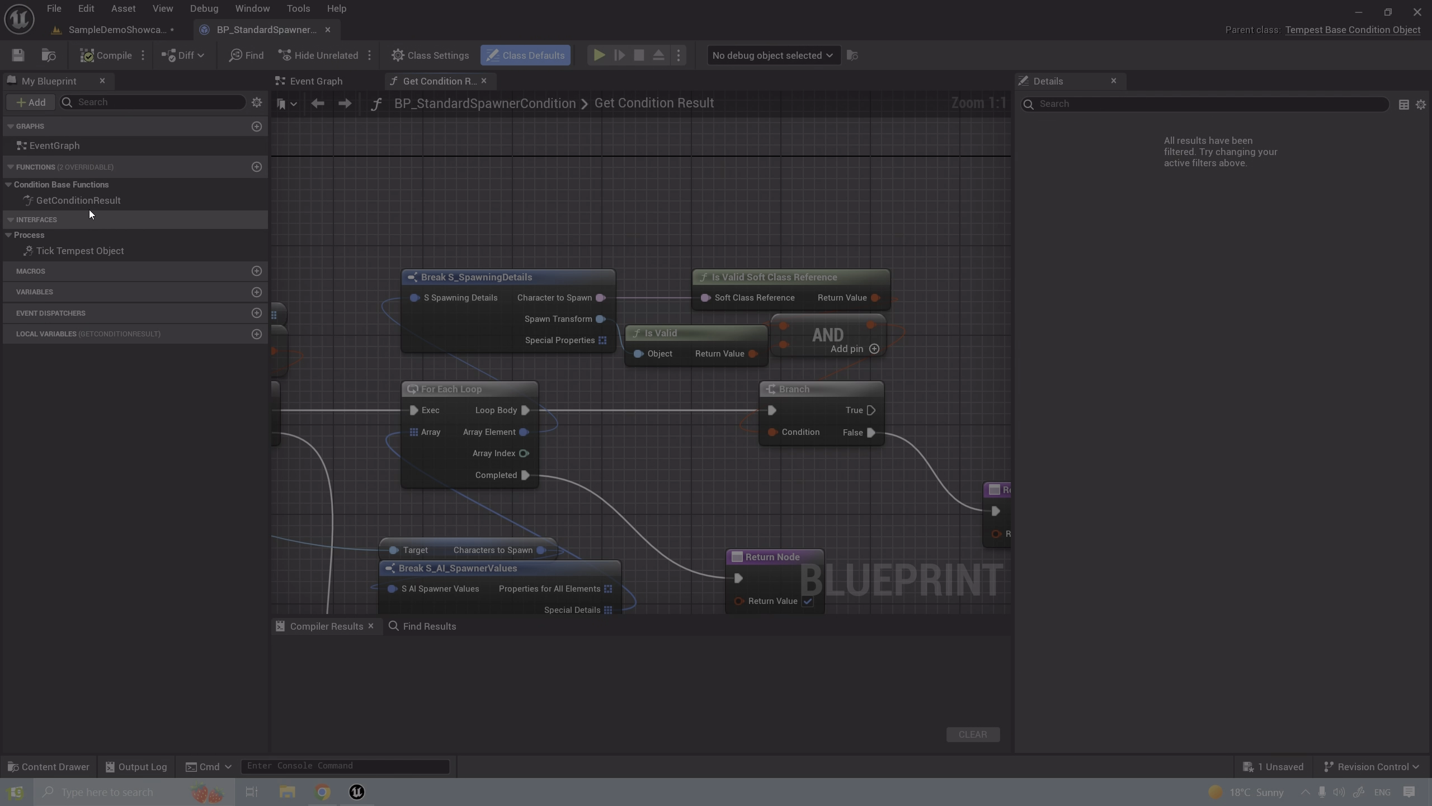
double_click(86, 207)
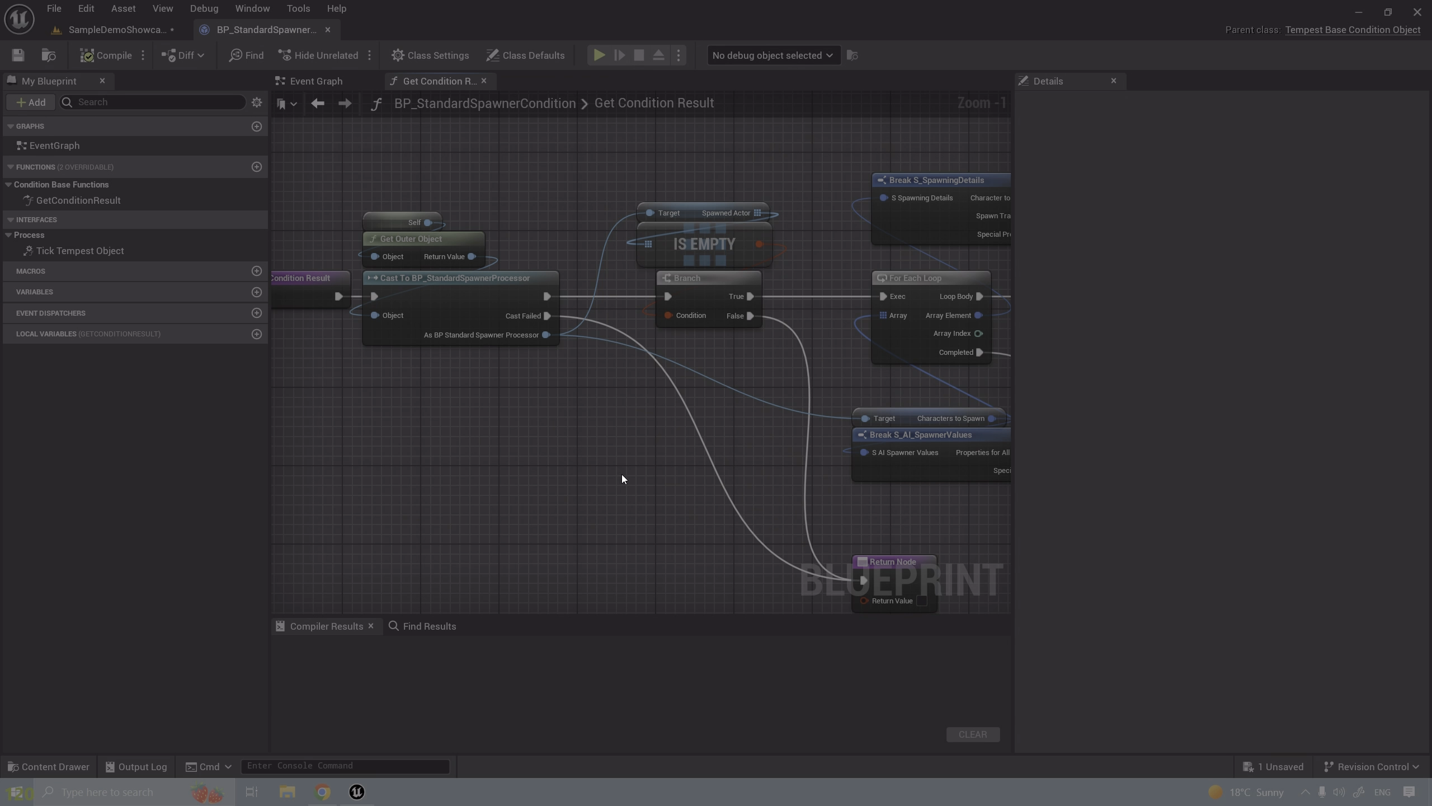
scroll(620, 476, "down", 1)
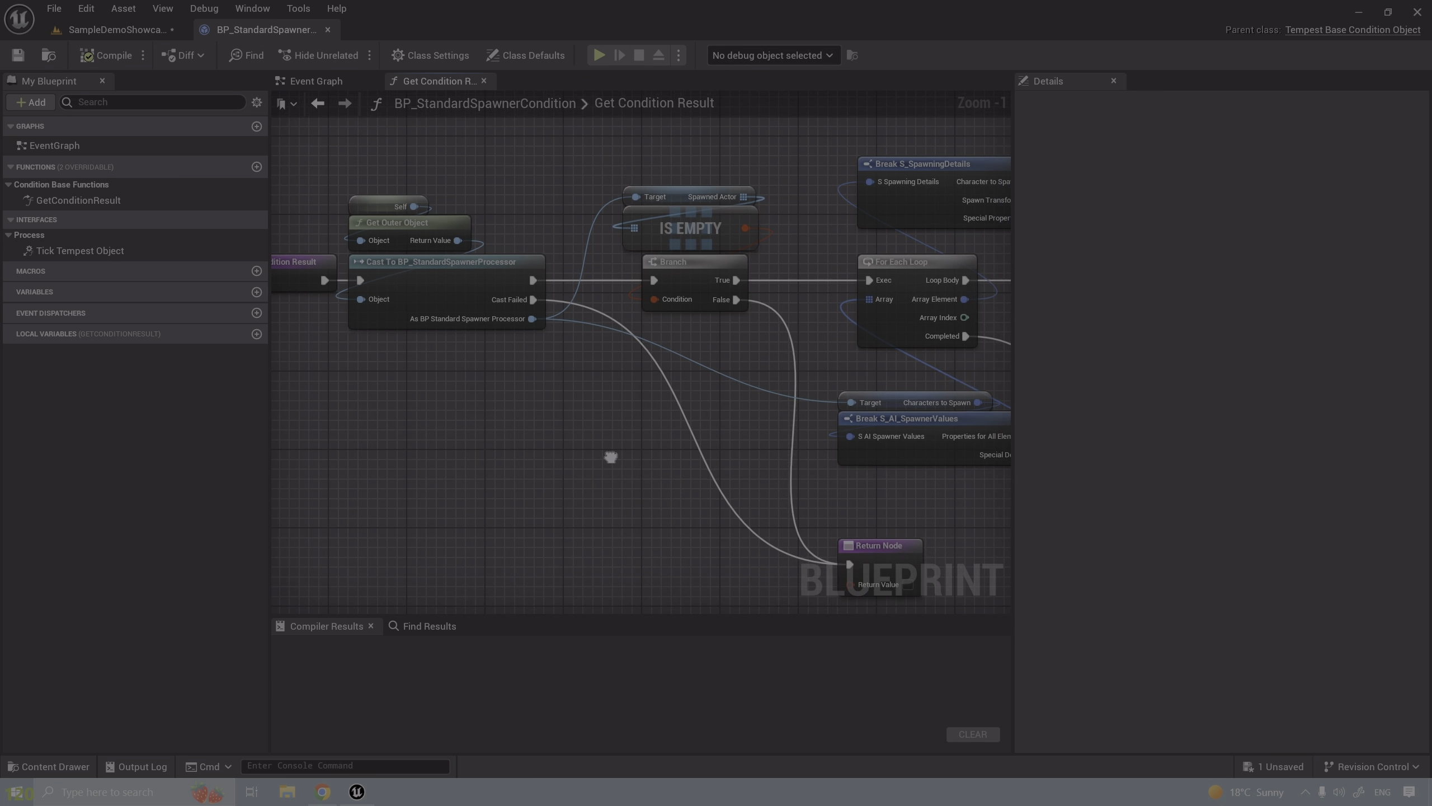
- Clear the asset search and open the BP_StandardSpawnerProcessor blueprint from the TempestCombatFramework Spawner folder
left_click(58, 766)
left_click(431, 525)
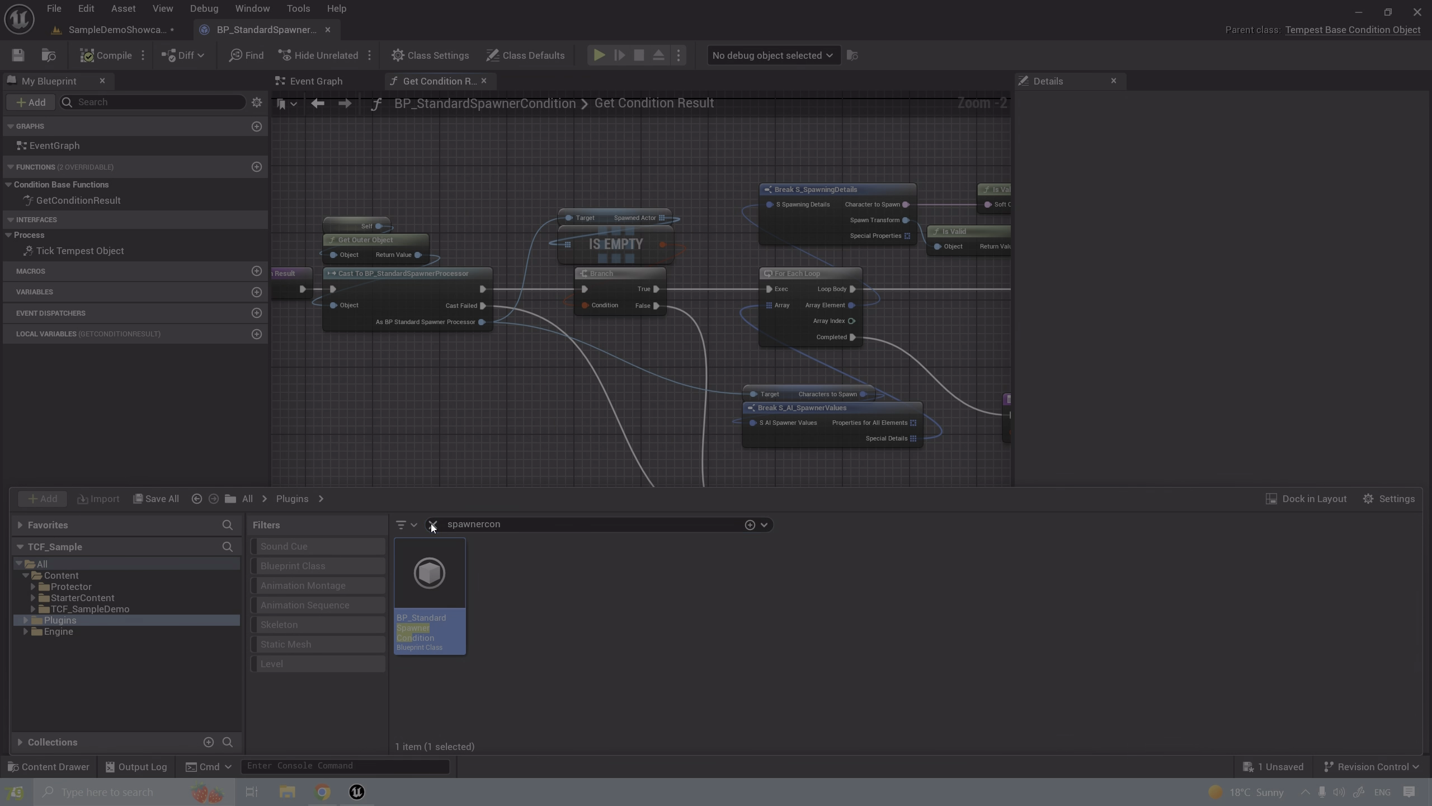
left_click(56, 59)
left_click(586, 692)
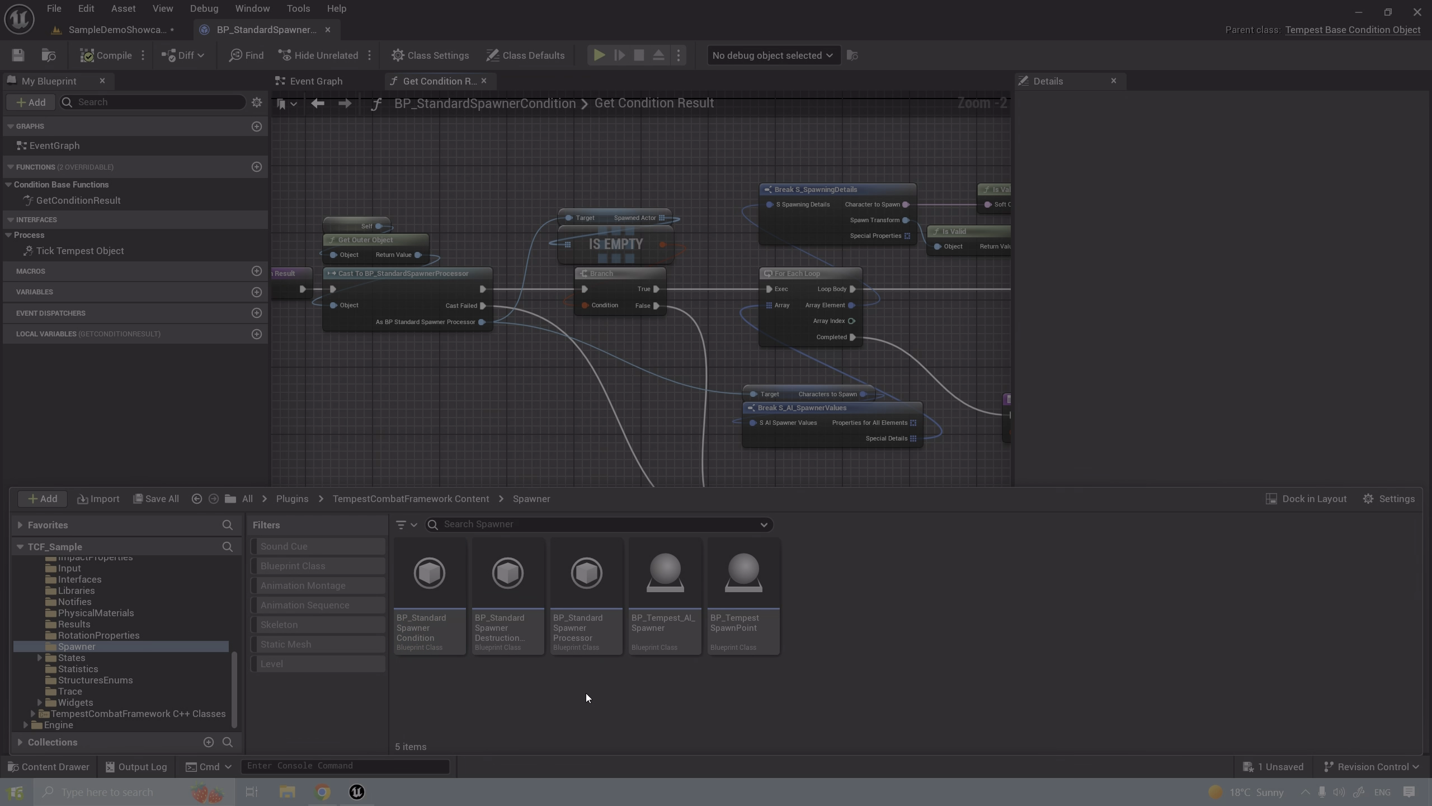
double_click(598, 644)
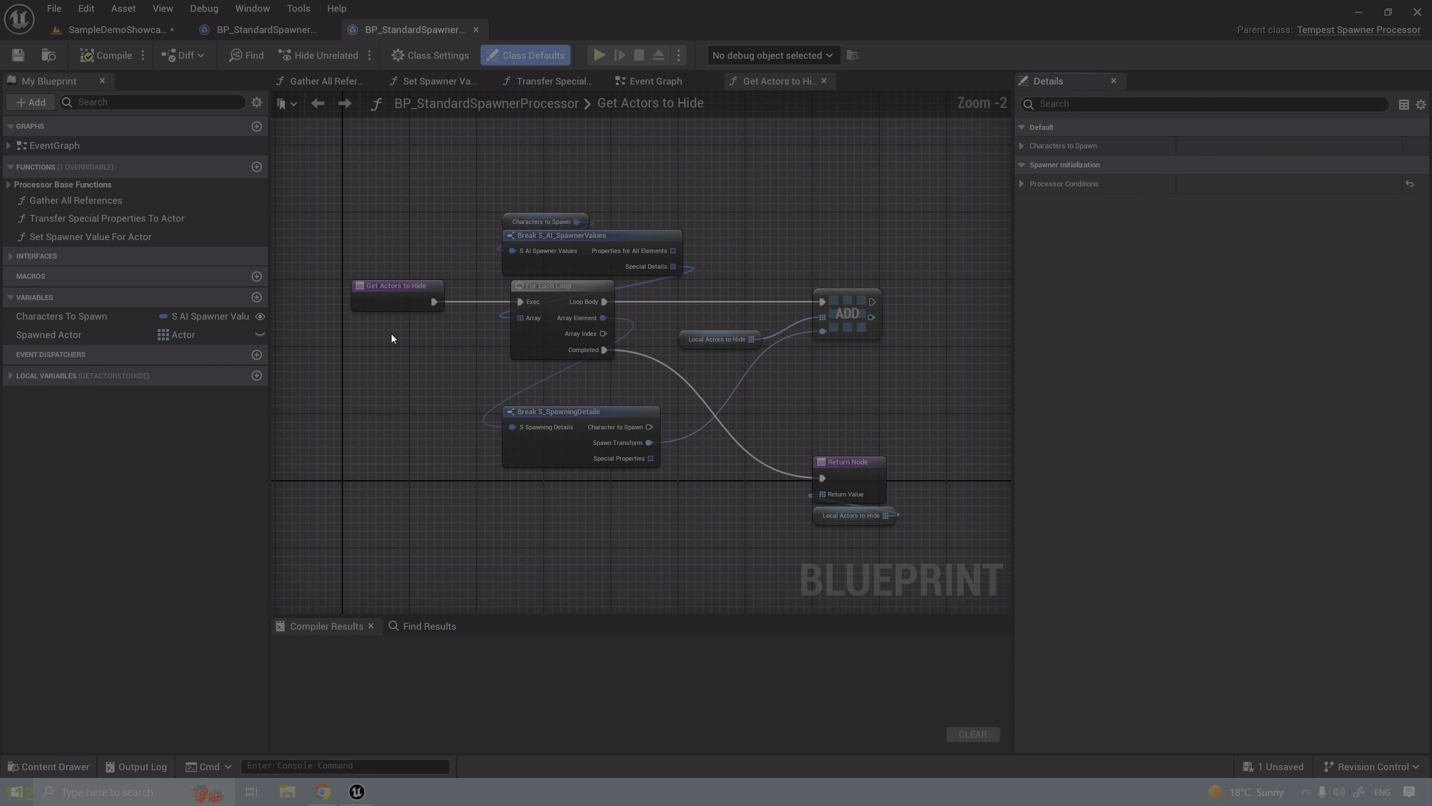
- Open the spawner processor's event graph and examine the Get Spawner node feeding the BP_Tempest_AI_Spawner cast
double_click(62, 144)
scroll(495, 297, "up", 7)
right_click_drag(736, 441, 600, 449)
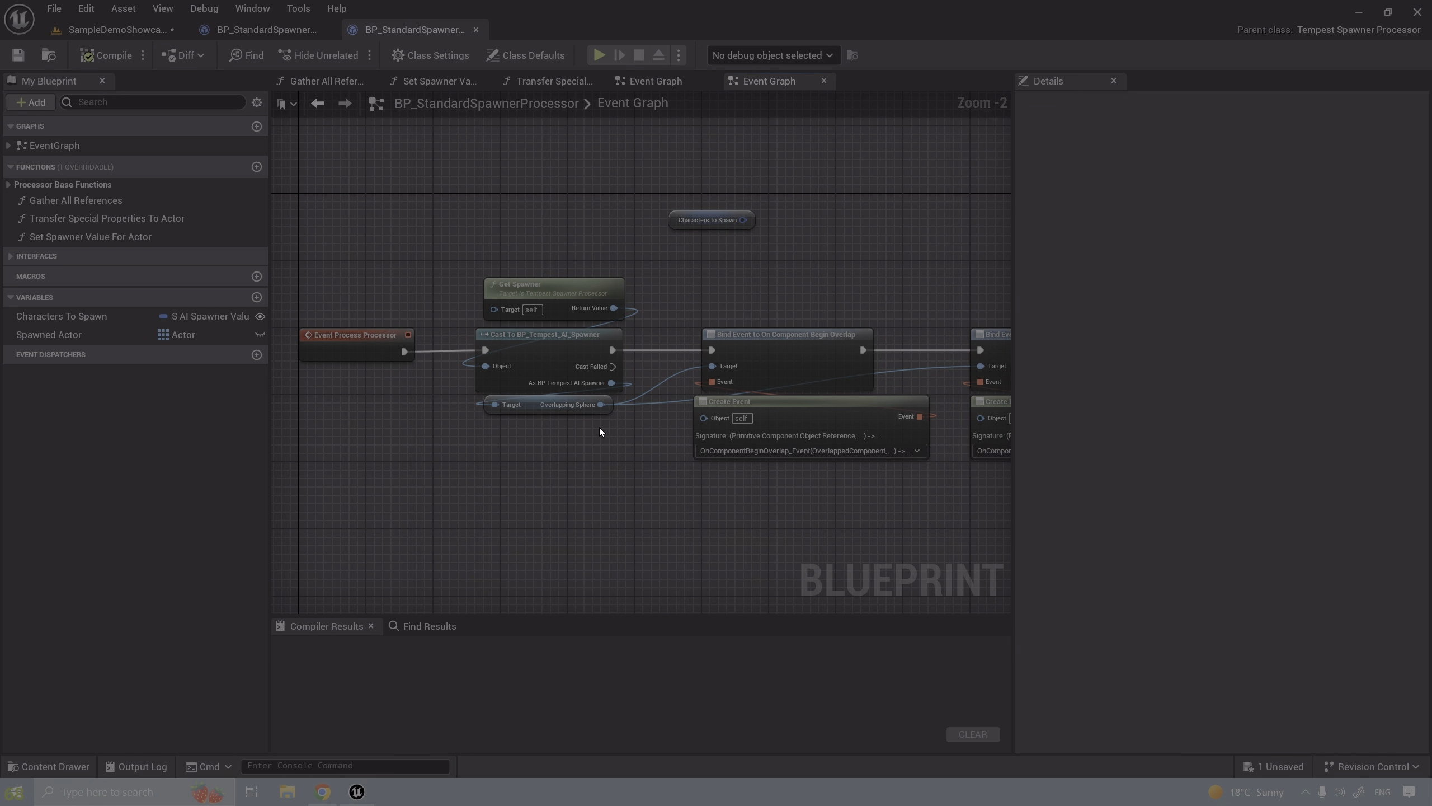
scroll(649, 262, "up", 3)
left_click_drag(676, 231, 397, 329)
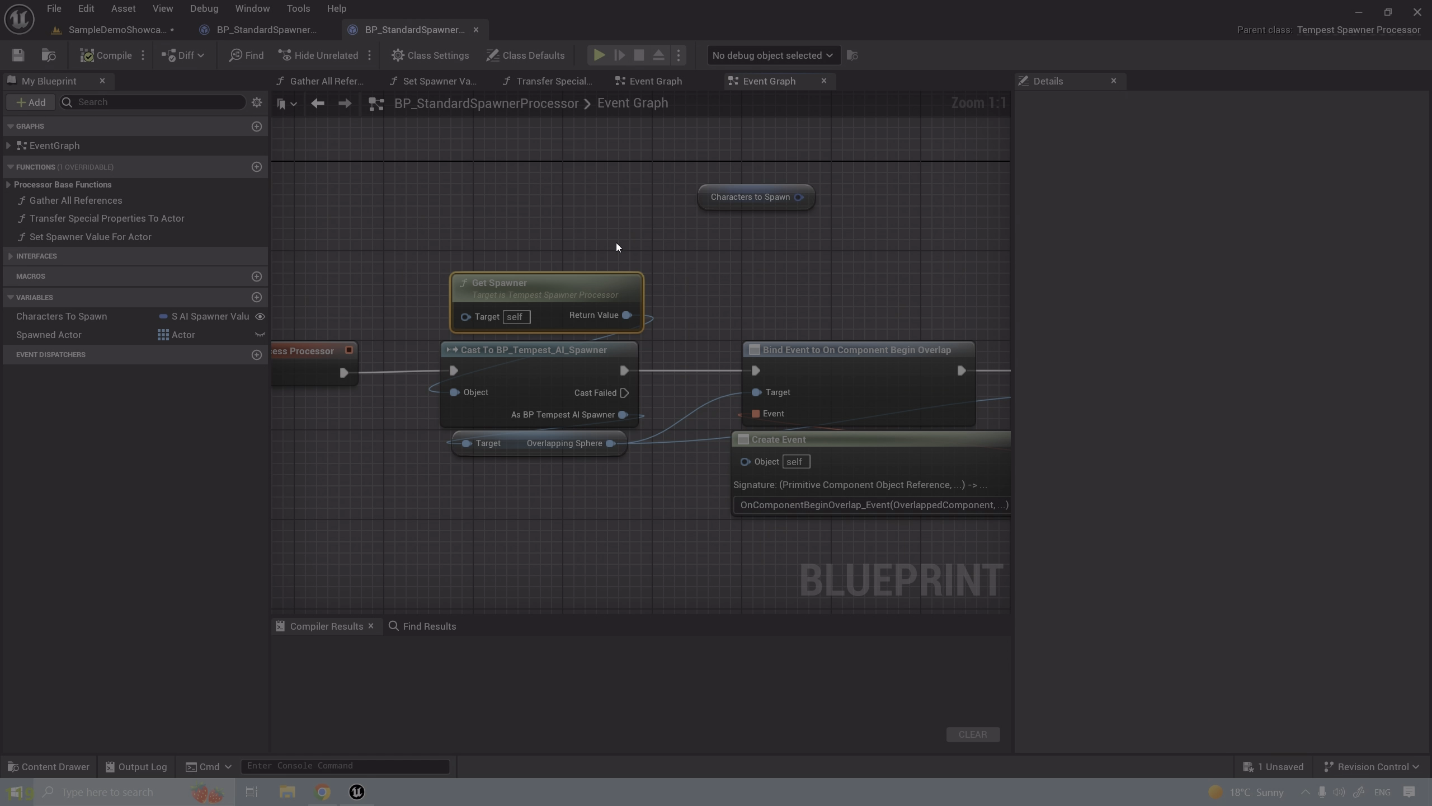
- Return to BP_StandardSpawnerCondition and examine its Get Outer Object, spawned-actor and Character to Spawn validity checks
left_click(239, 28)
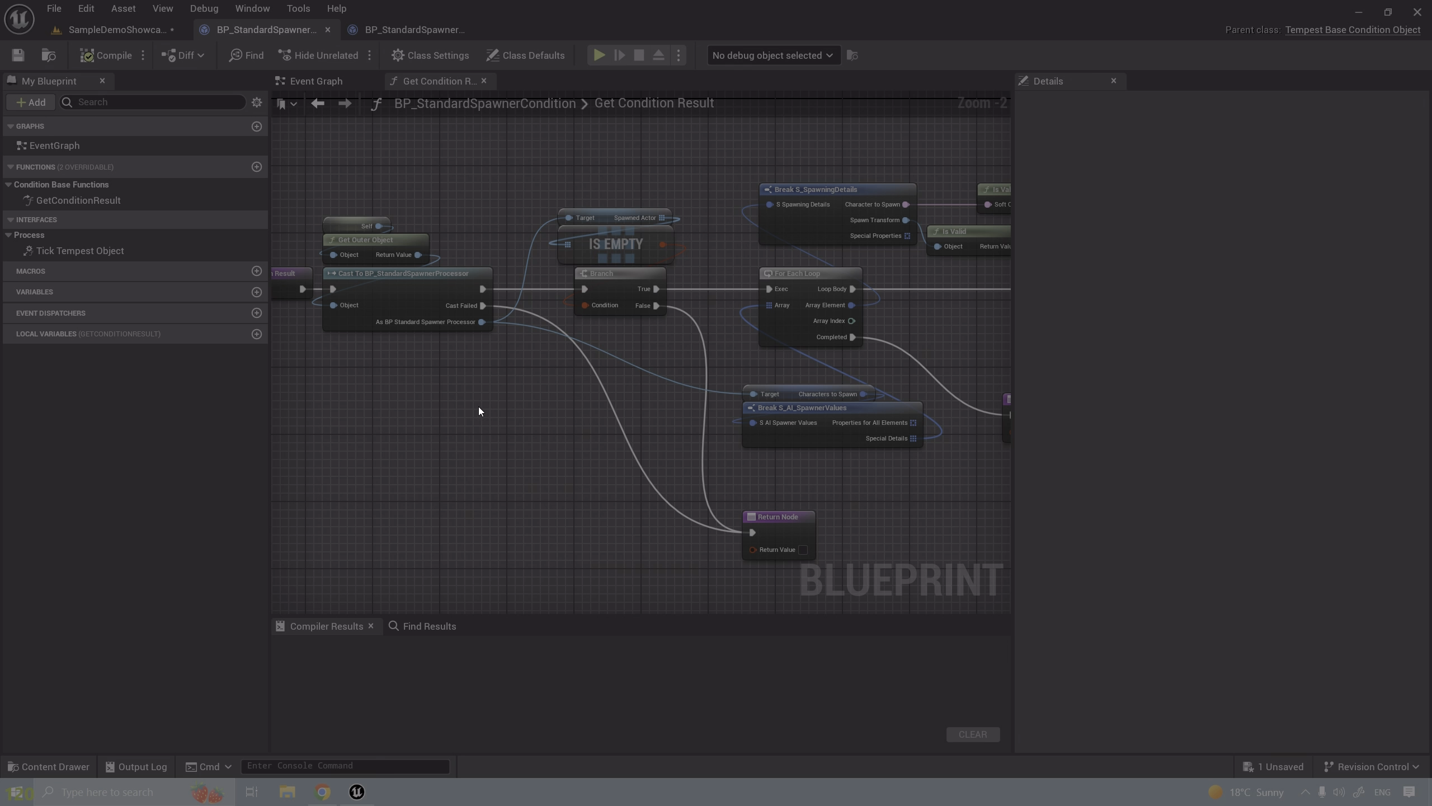
left_click_drag(439, 203, 346, 250)
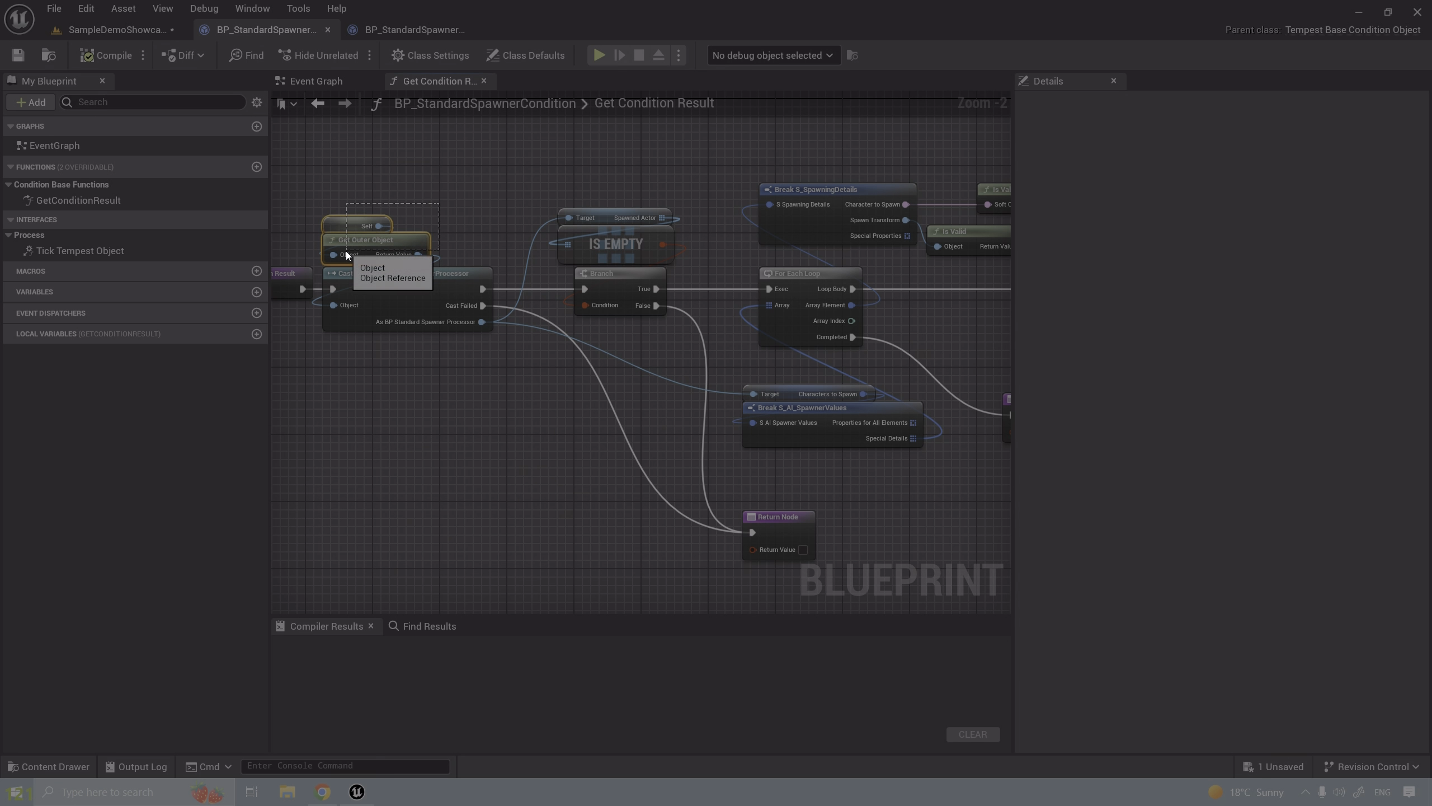
right_click_drag(644, 217, 330, 237)
right_click_drag(653, 192, 819, 192)
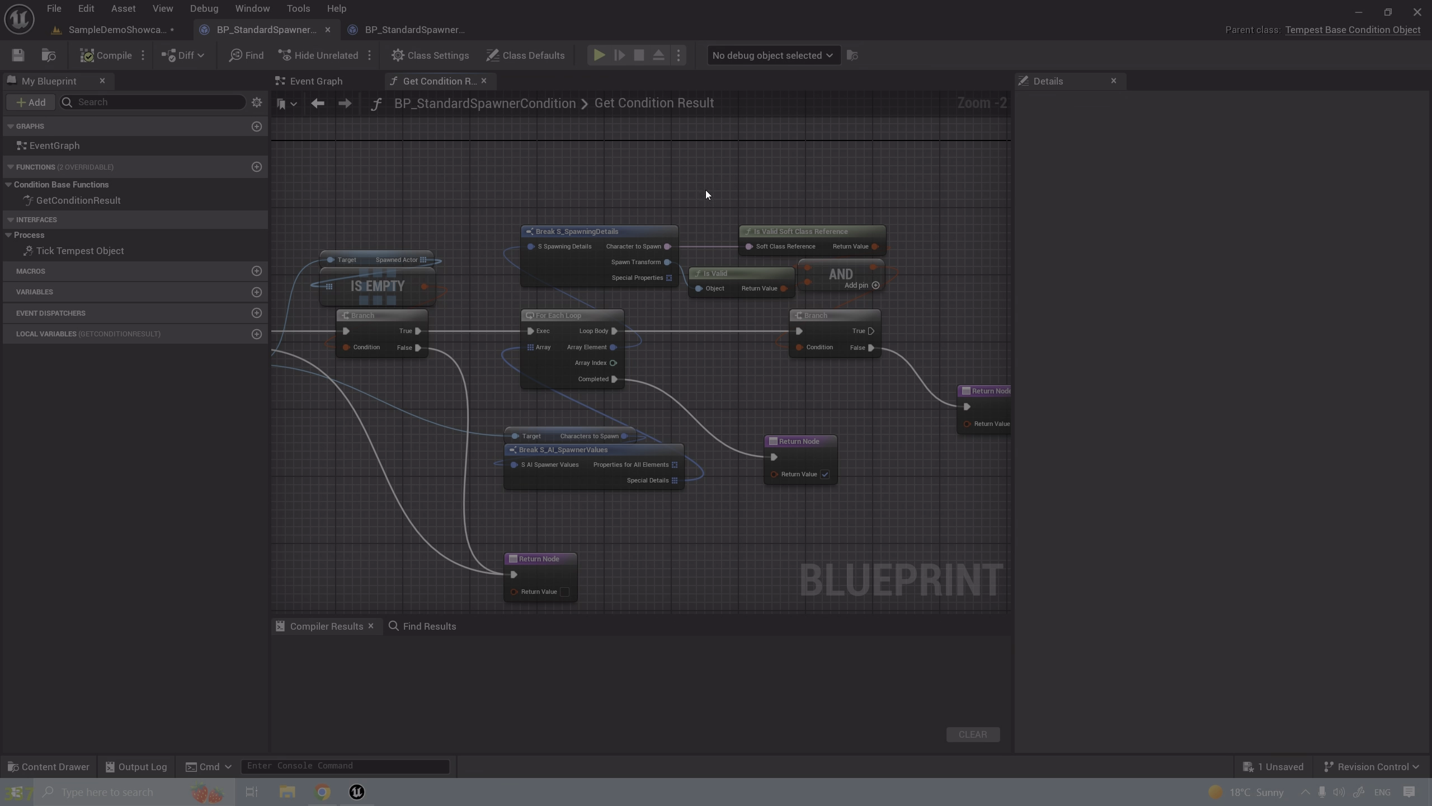
left_click_drag(923, 186, 627, 249)
scroll(627, 249, "up", 2)
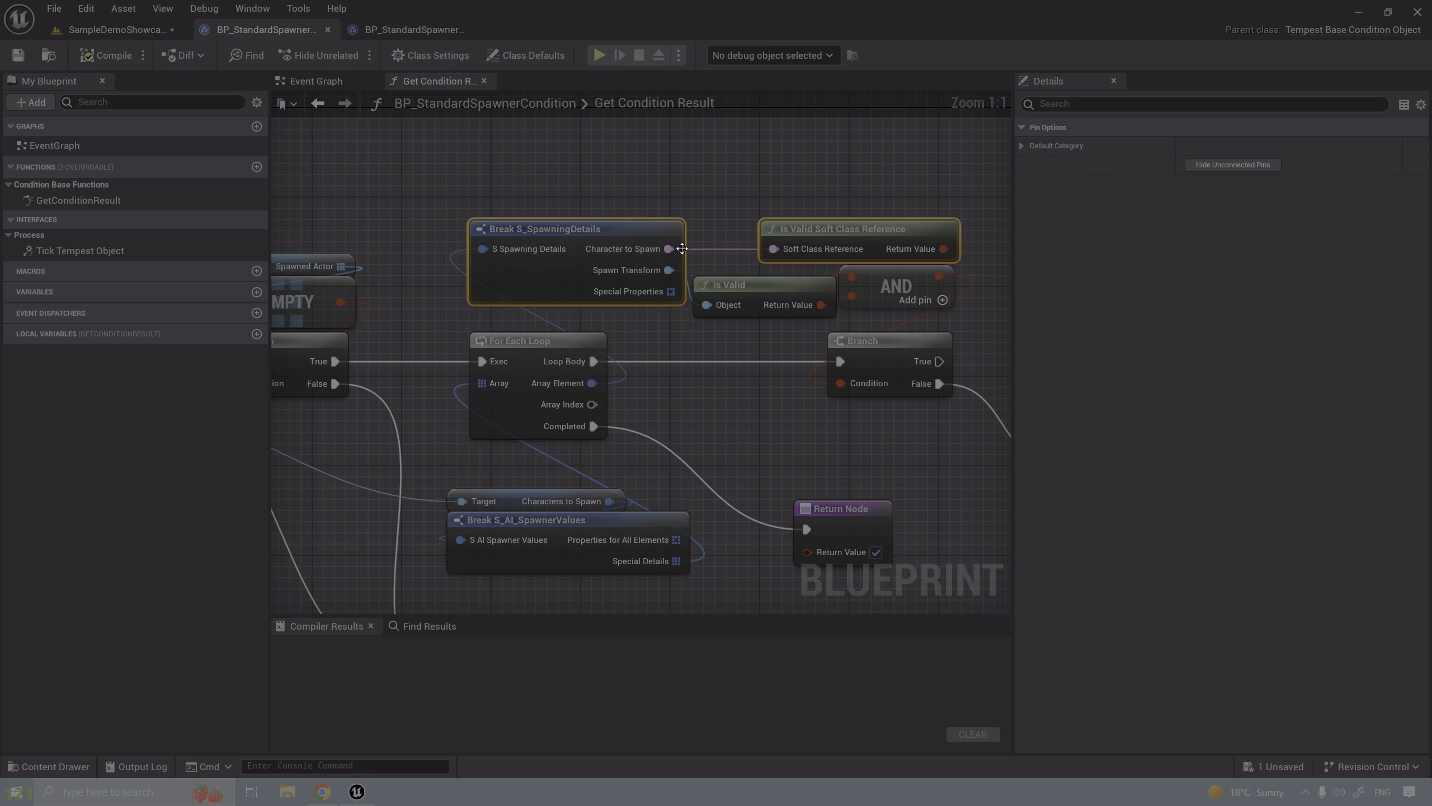
- Add a variable called Quest Name of type Name to BP_StandardSpawnerCondition and compile the blueprint
right_click_drag(753, 448, 431, 374)
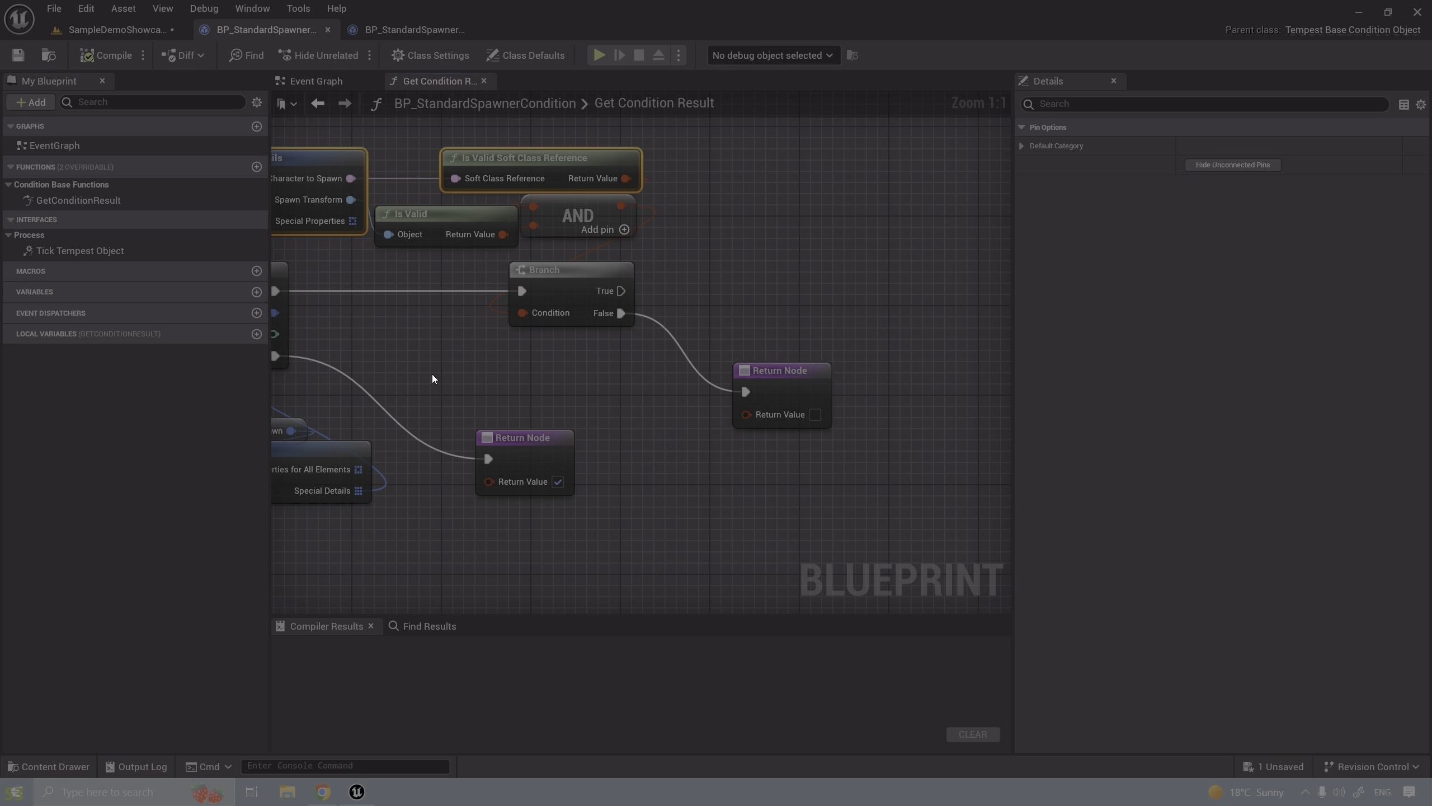
left_click(258, 292)
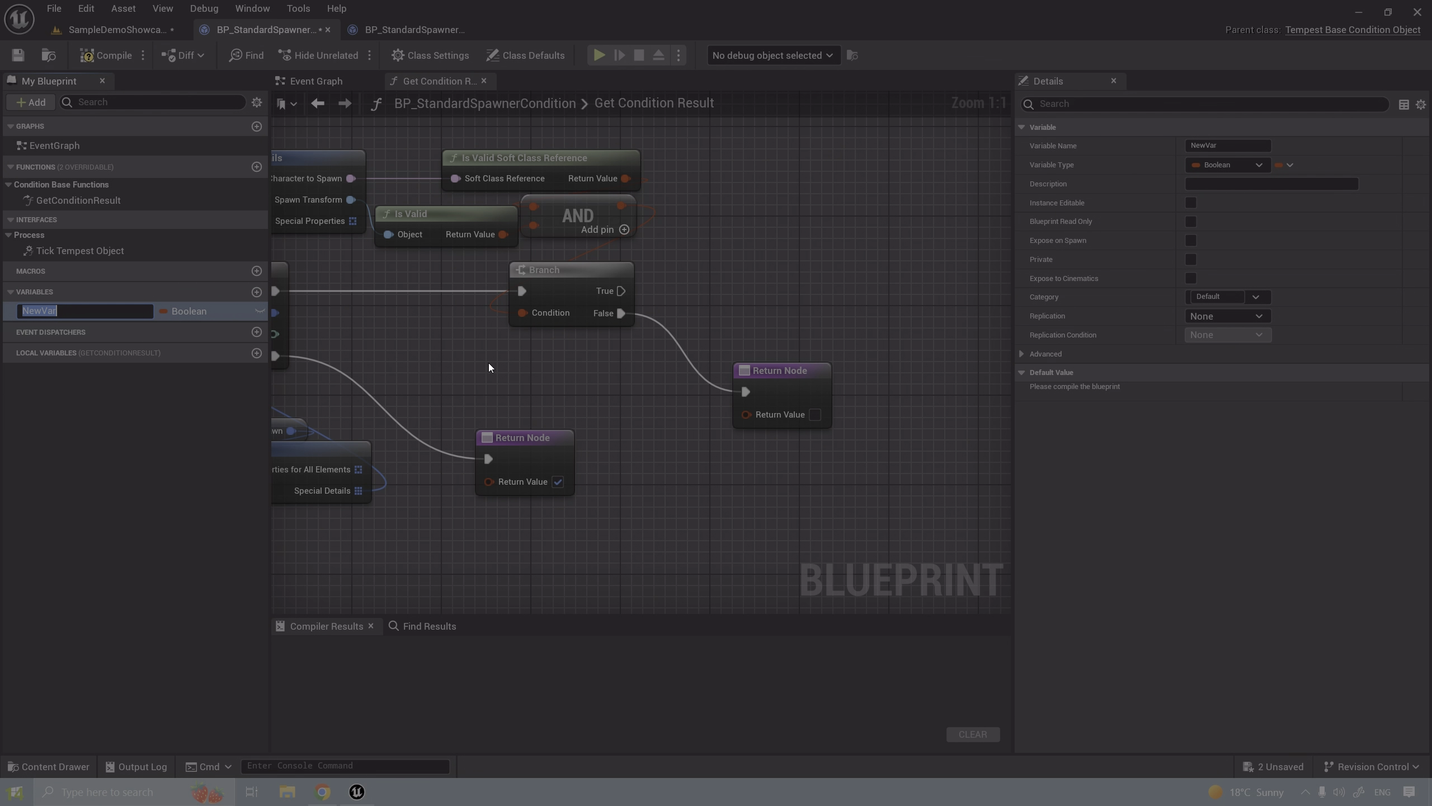
type("Quest Name")
key("Return")
left_click(1203, 165)
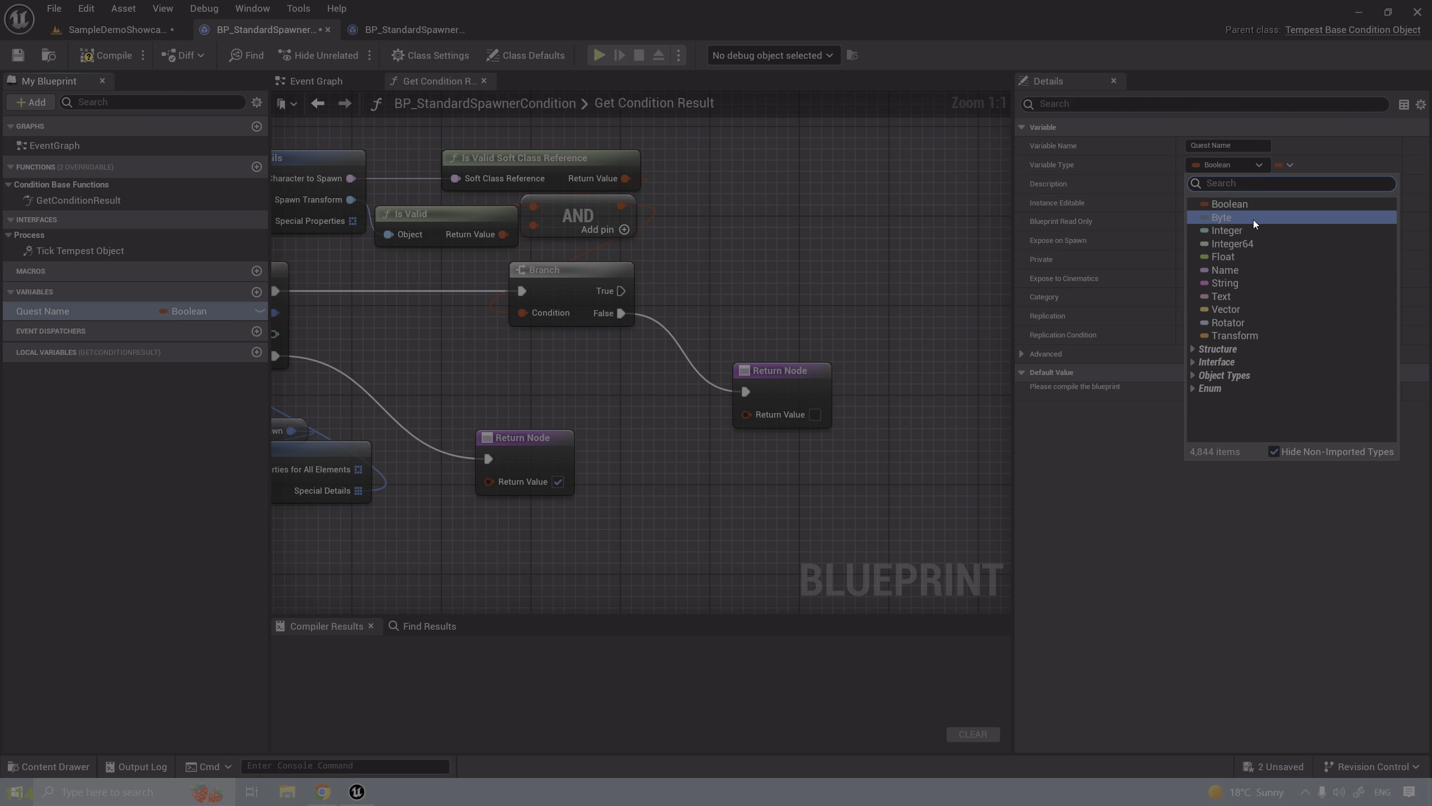
left_click(1244, 267)
left_click(113, 59)
- Make the Quest Name variable Instance Editable and Expose on Spawn, and compile and save the blueprint
left_click(1191, 203)
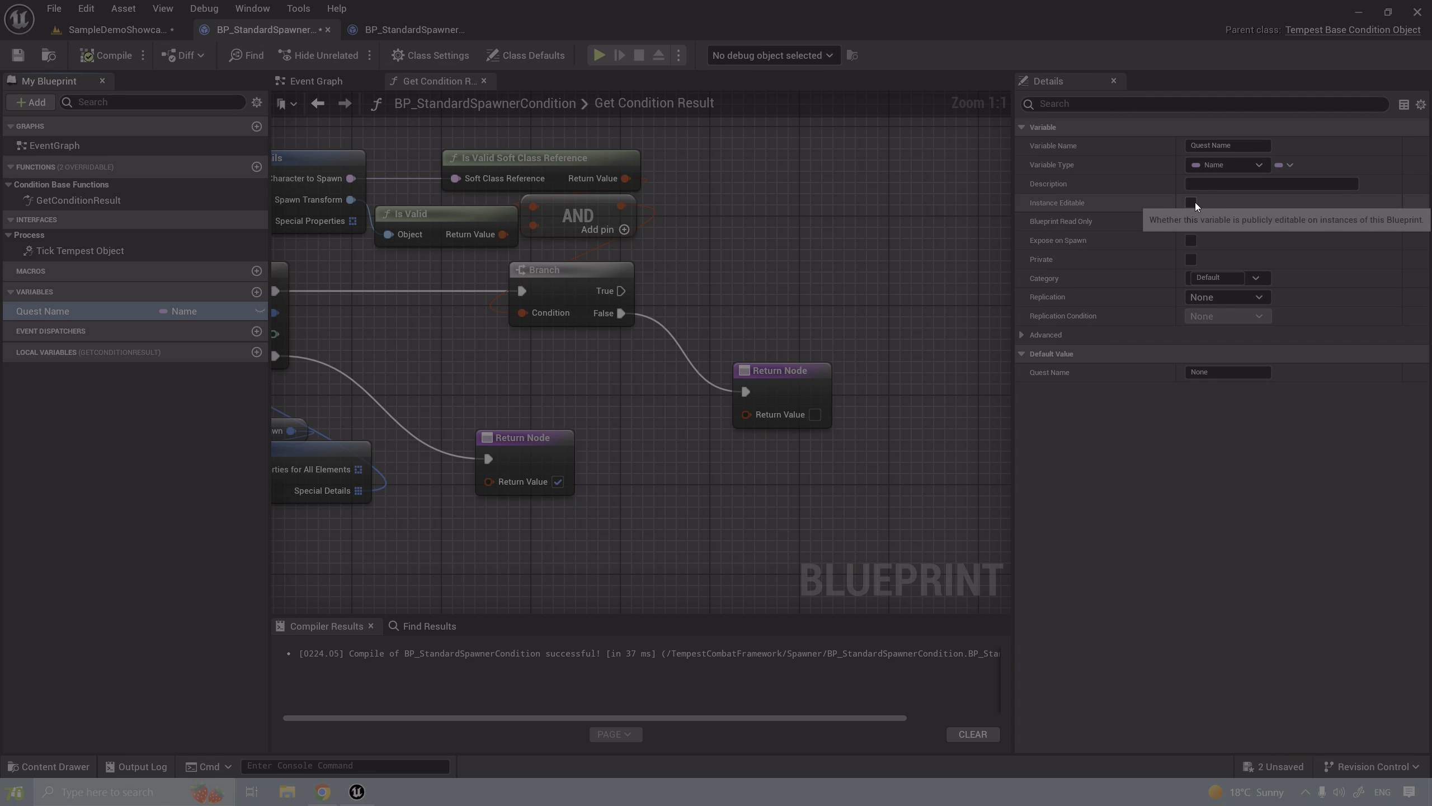
left_click(1191, 241)
left_click(98, 63)
left_click(23, 57)
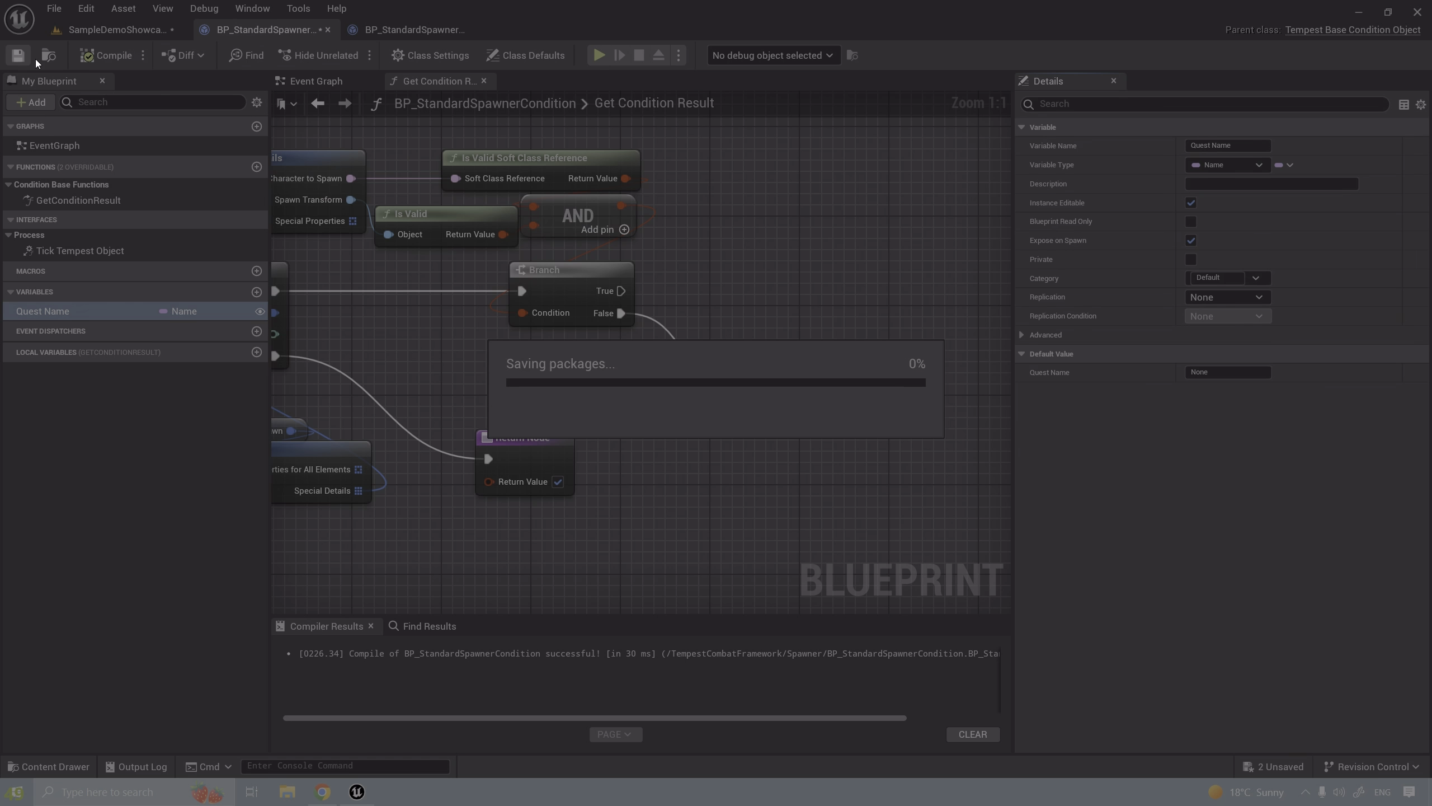
- Return to the SampleDemoShowcase level and expand the selected spawner's Spawn Condition down to its default variables
left_click(164, 31)
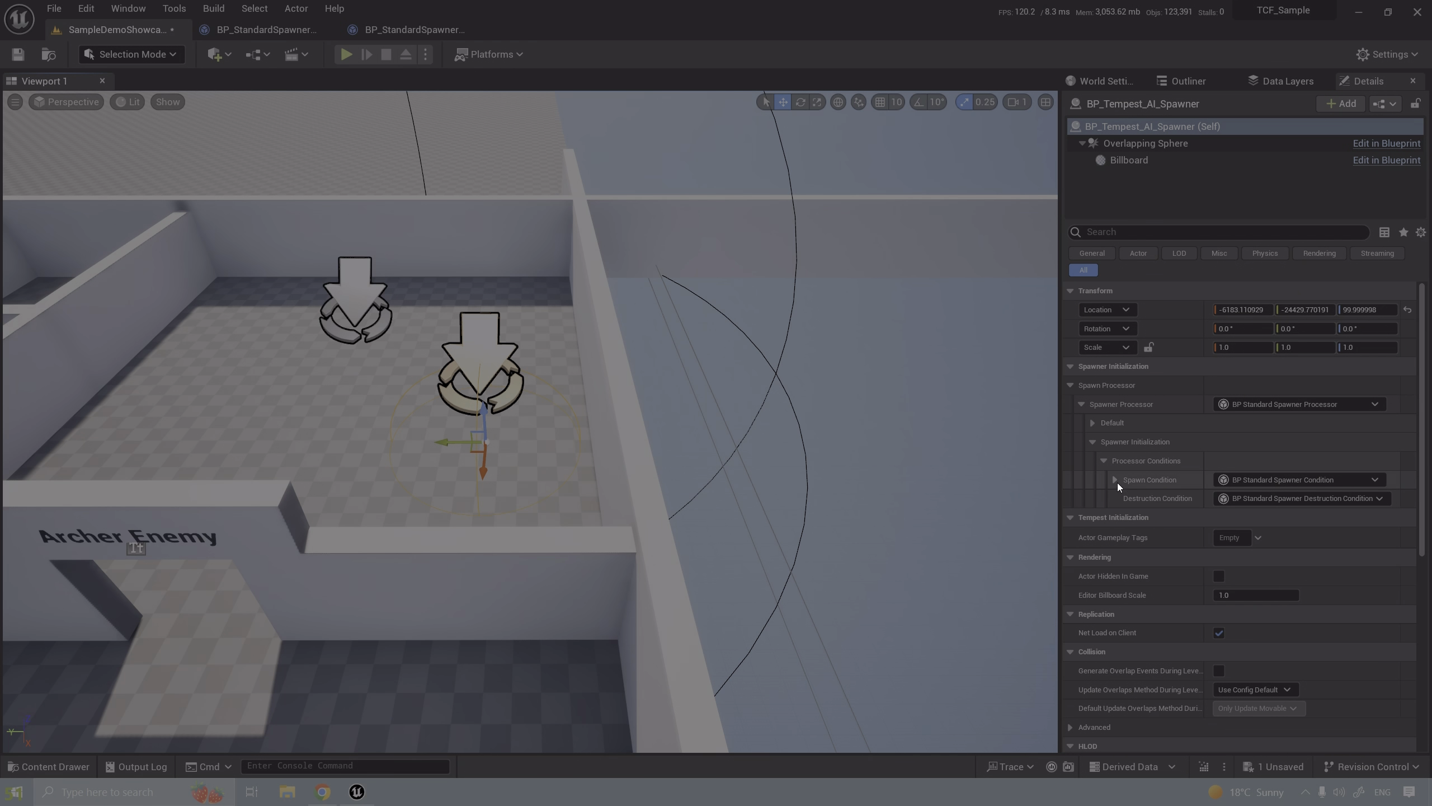
left_click(1115, 480)
left_click(1127, 498)
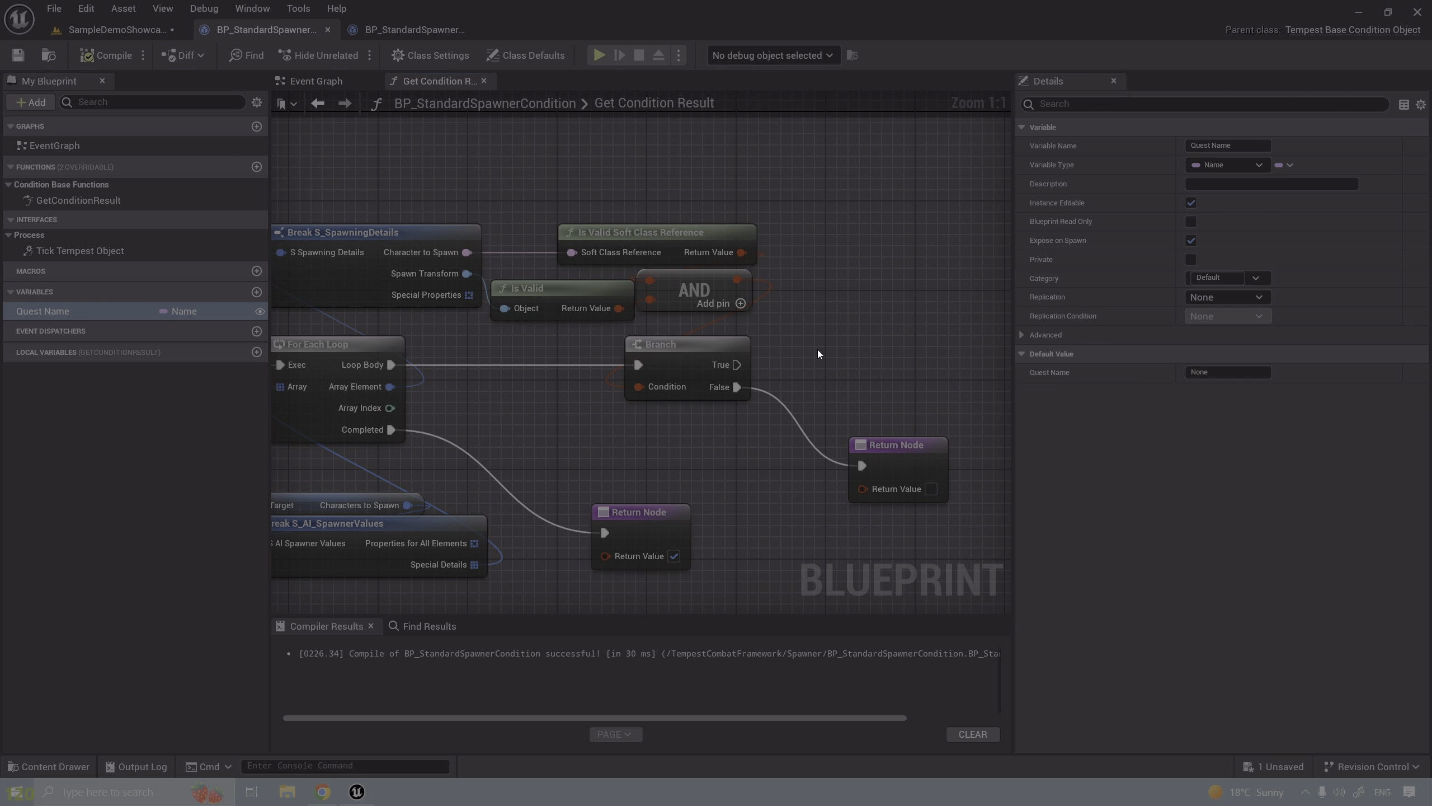
- In BP_StandardSpawnerCondition, move the validity-check nodes higher above the Branch and add a third input to the AND node
left_click_drag(792, 210, 282, 302)
left_click_drag(731, 291, 720, 179)
left_click(787, 225)
left_click(756, 196)
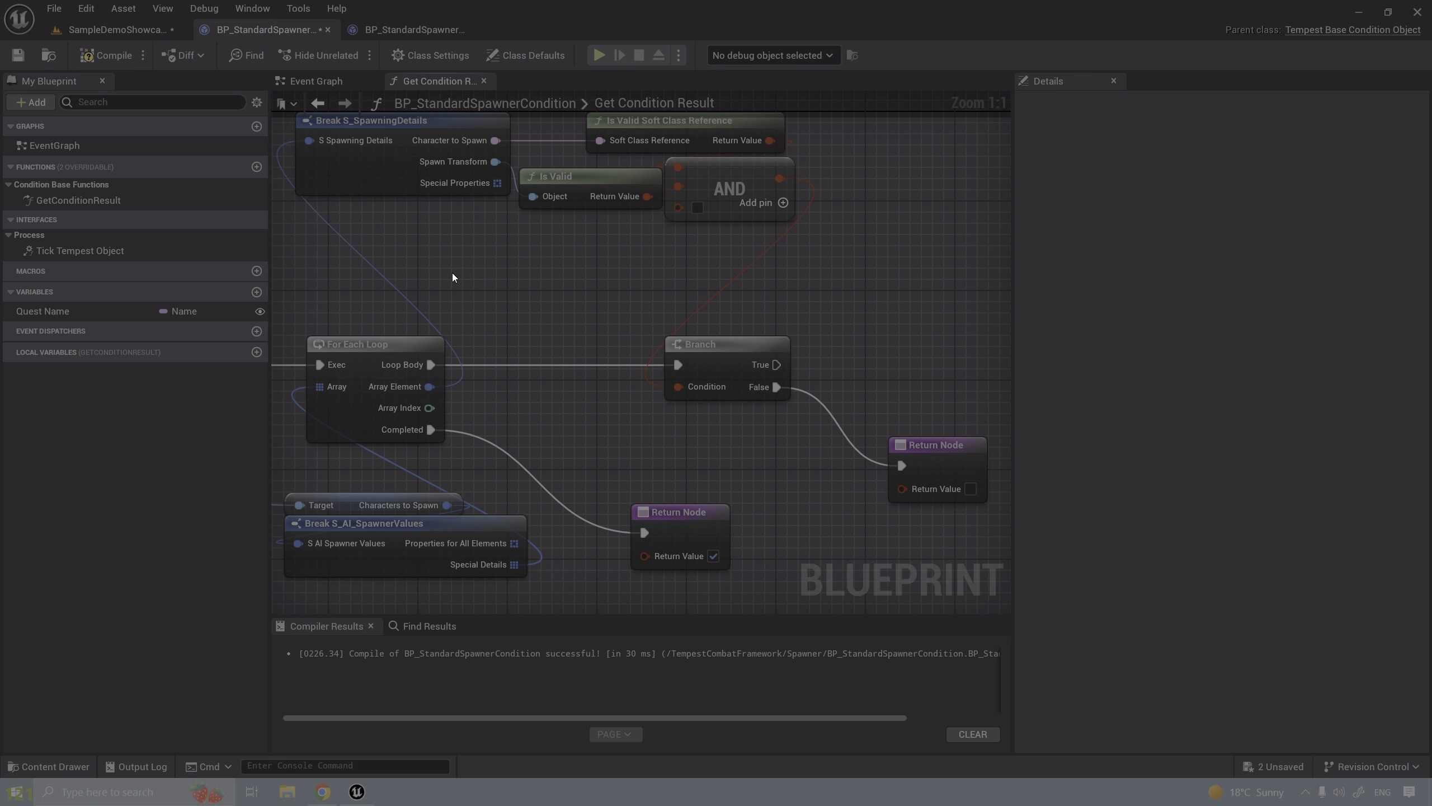
- Add a Quest Name getter feeding an Equal (==) node and connect its result to the AND node's third input
left_click_drag(169, 311, 582, 257, "ctrl")
type("==")
left_click(695, 340)
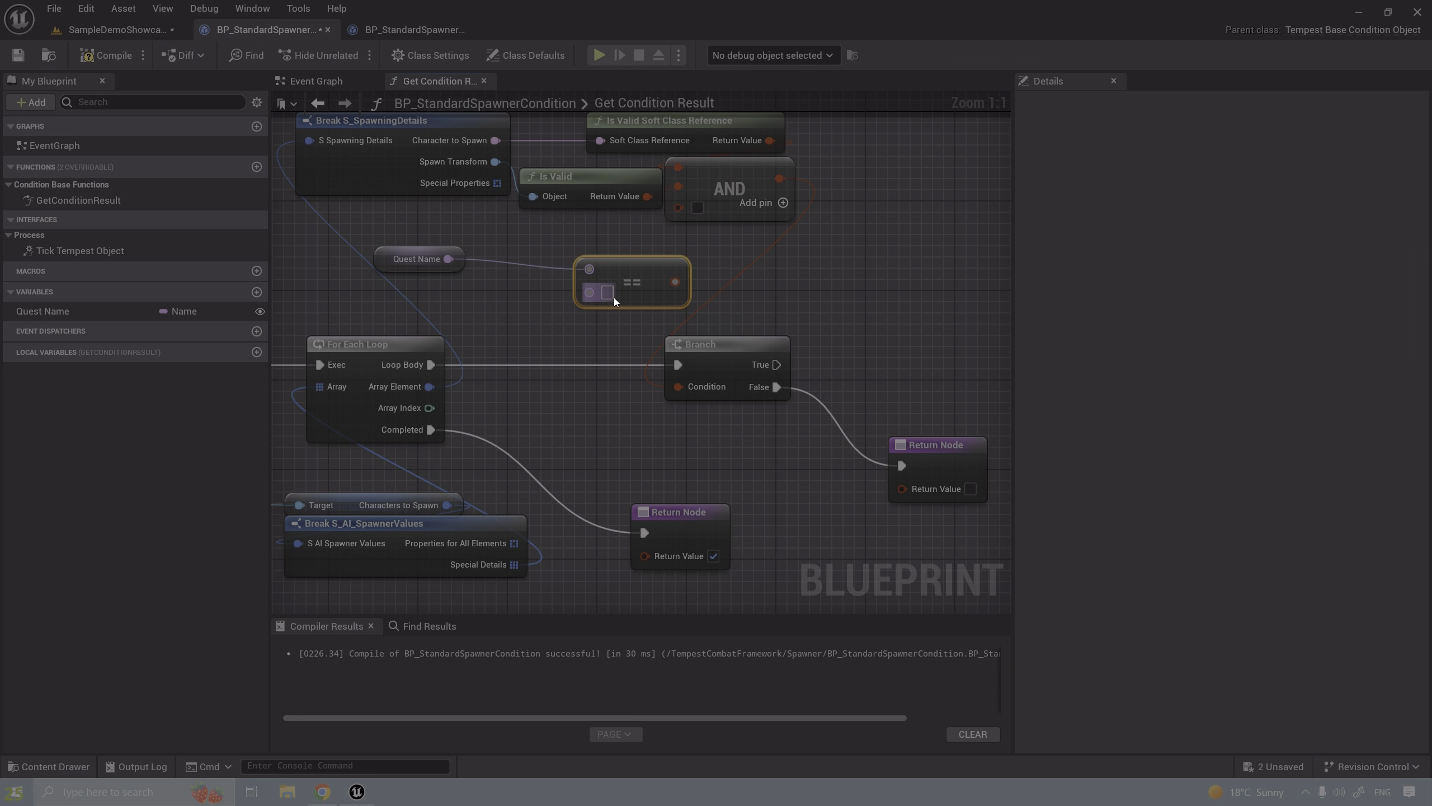
left_click_drag(674, 282, 678, 206)
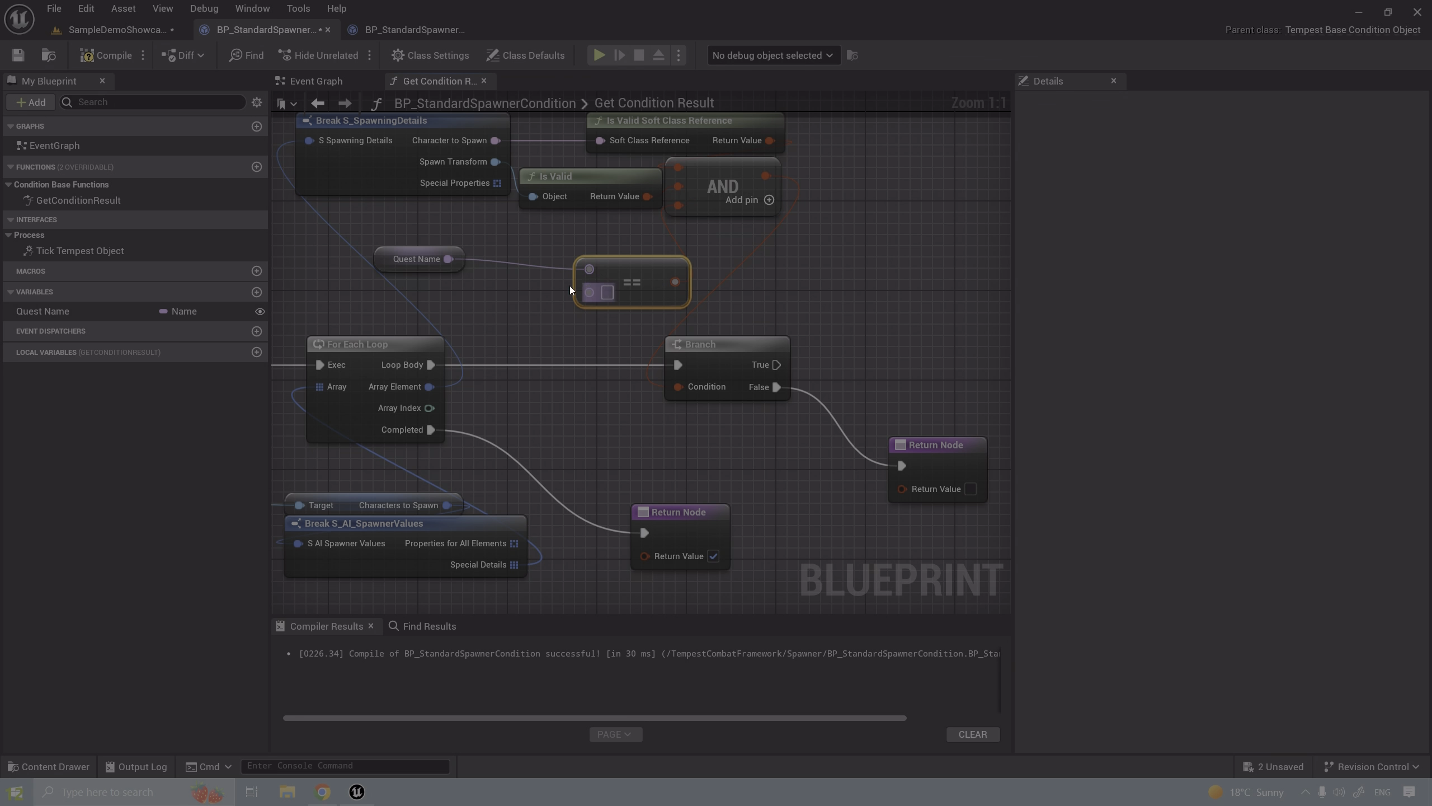
- Delete the Quest Name comparison nodes, the AND node's third input and the Quest Name variable, and recompile the condition blueprint
left_click(384, 269, "ctrl")
key("Delete")
right_click(694, 211)
left_click(740, 366)
left_click(85, 311)
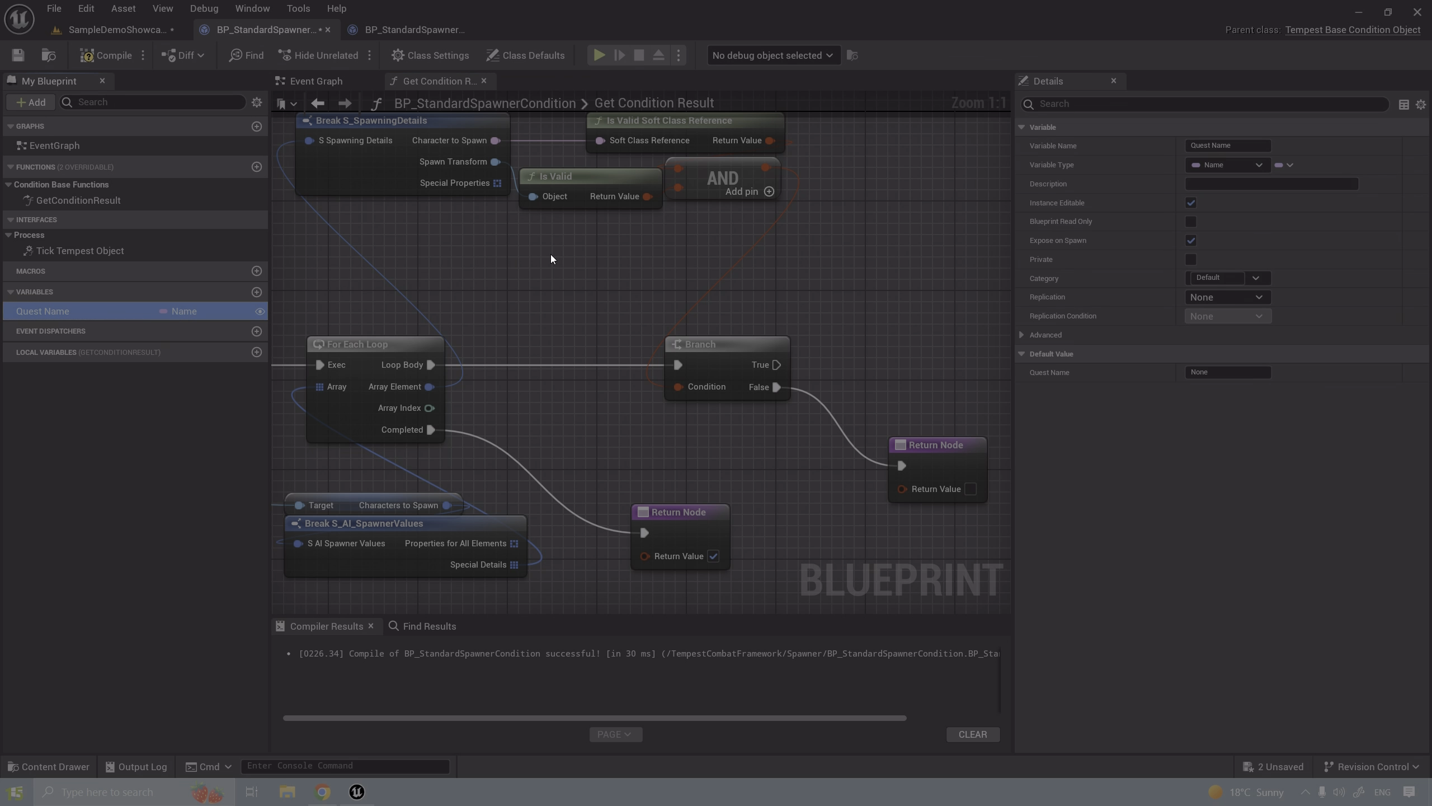
key("Delete")
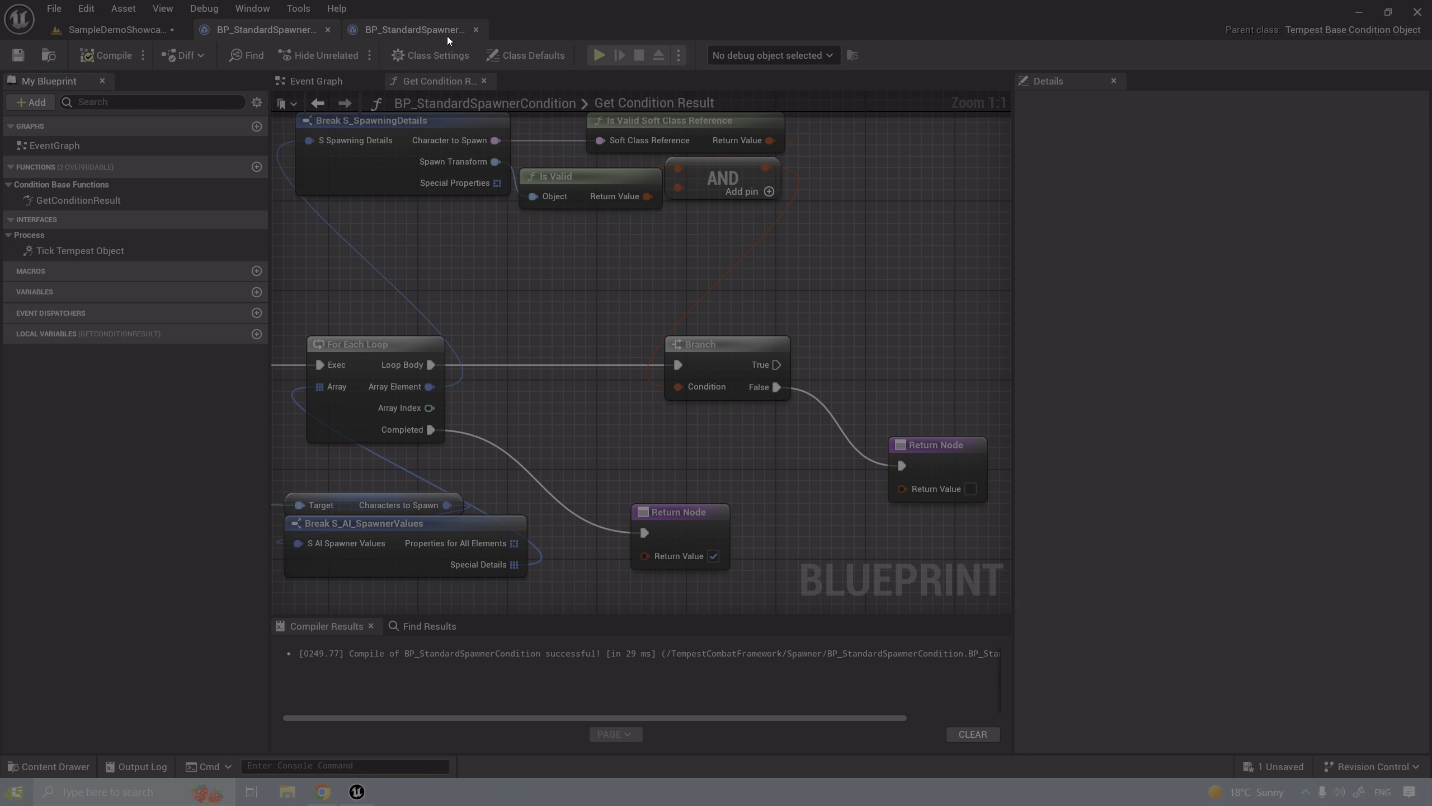
- Return to the level, expand the spawner processor's Default and Characters to Spawn properties, and widen the details area
left_click(121, 35)
right_click_drag(699, 431, 668, 403)
left_click(1092, 422)
left_click(1104, 442)
key("w")
right_click_drag(846, 446, 744, 474)
key("d")
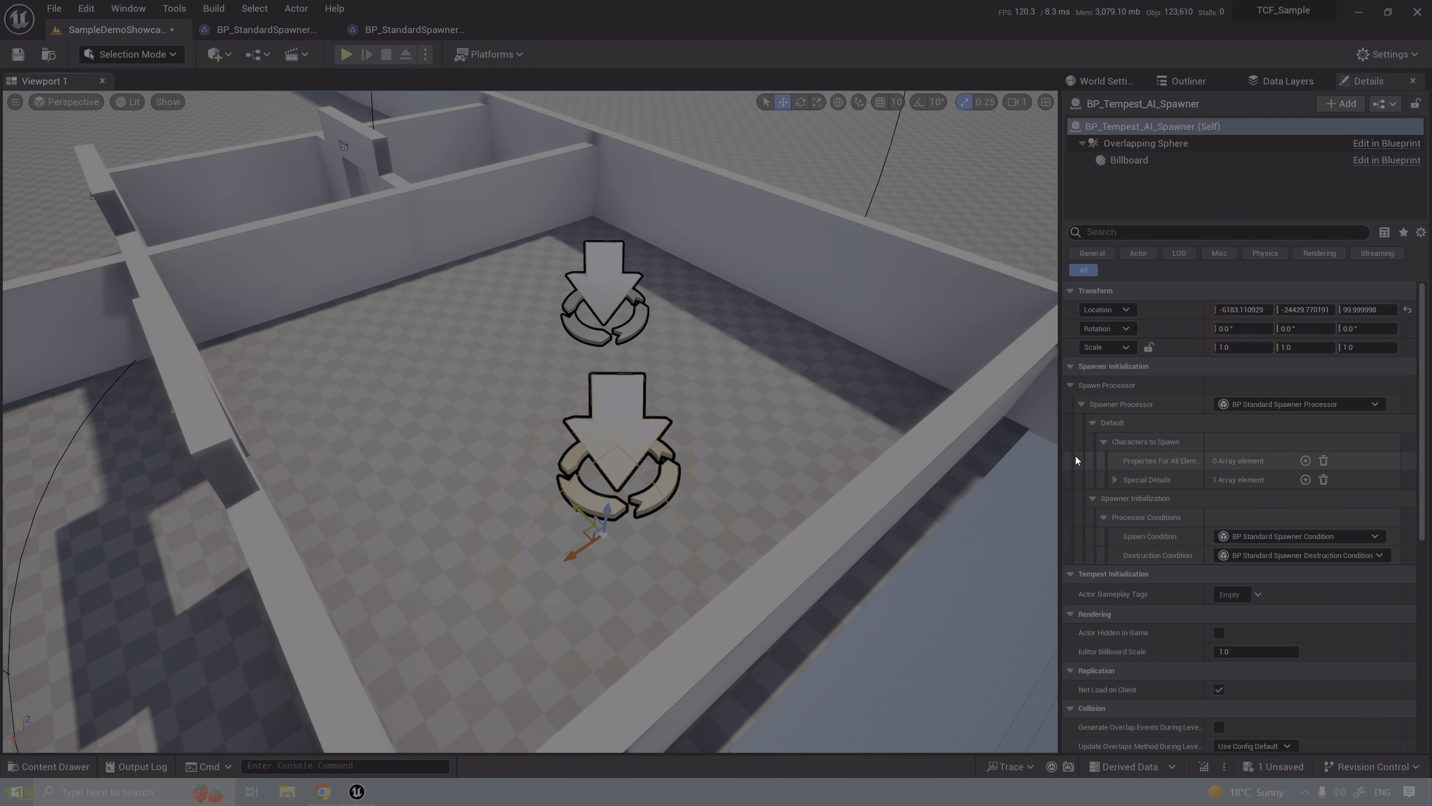
left_click_drag(1062, 461, 951, 454)
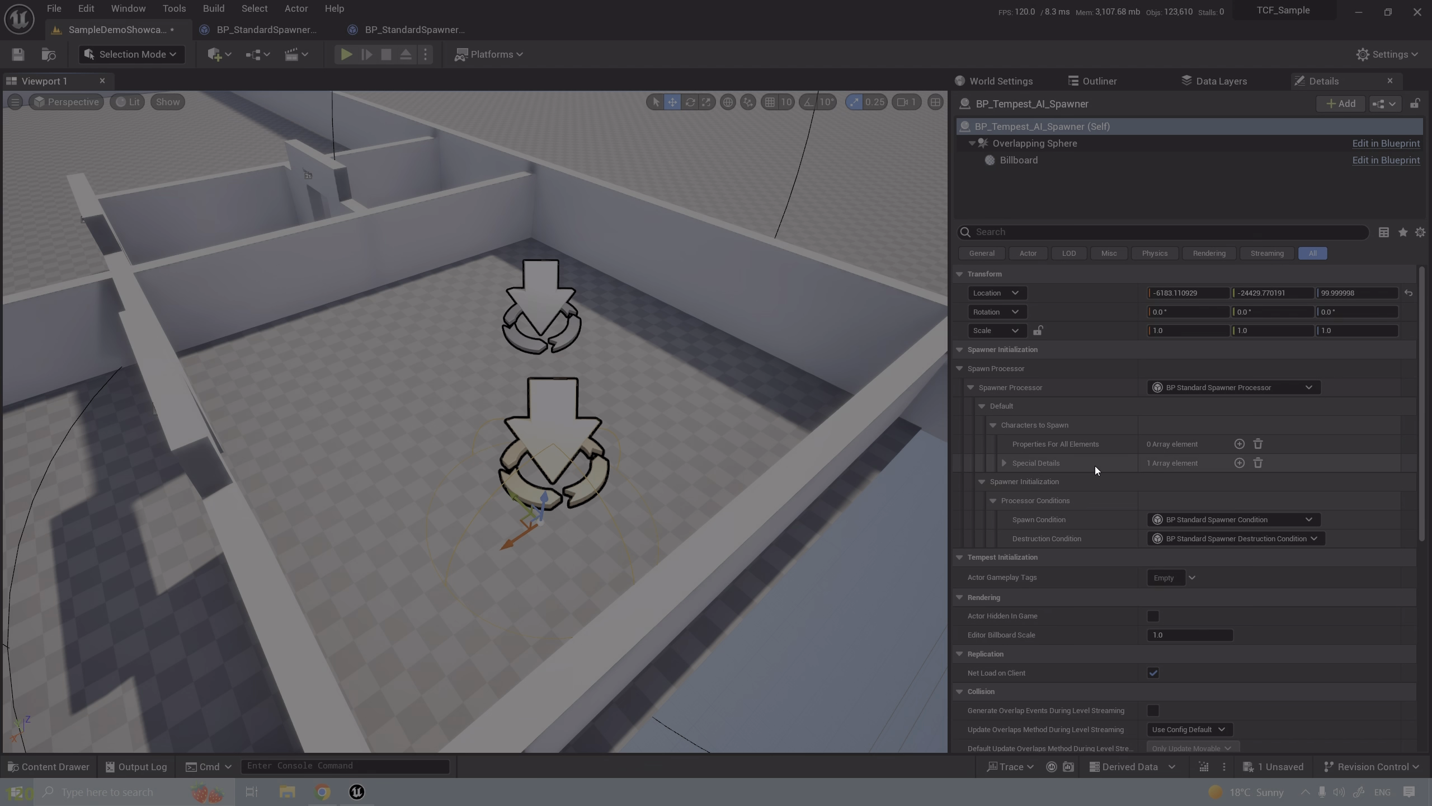
- Delete the unconnected Characters to Spawn node from the event graph of BP_StandardSpawnerProcessor
left_click(244, 28)
scroll(856, 297, "down", 6)
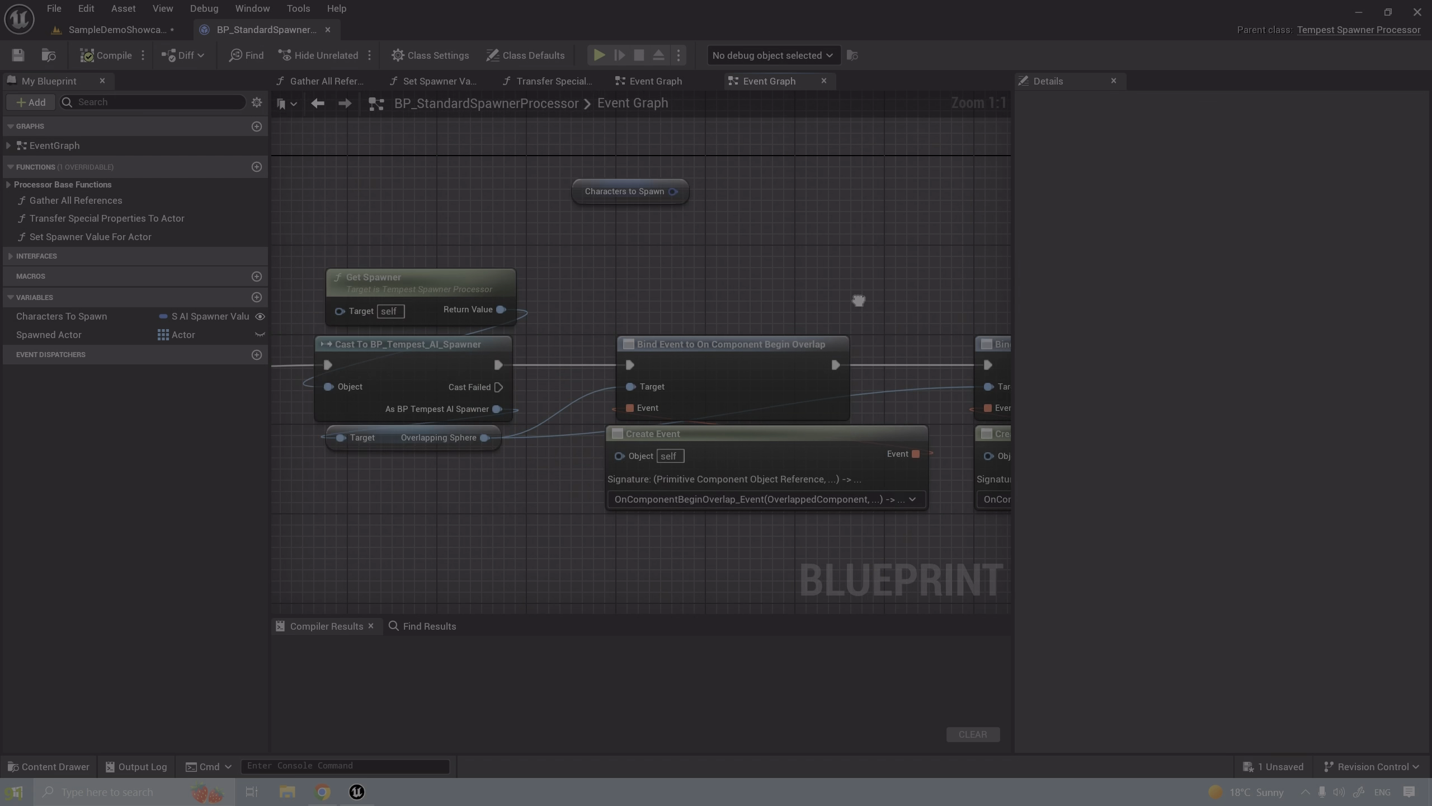
right_click_drag(701, 268, 516, 239)
scroll(630, 277, "up", 4)
left_click(629, 239)
right_click_drag(645, 304, 564, 96)
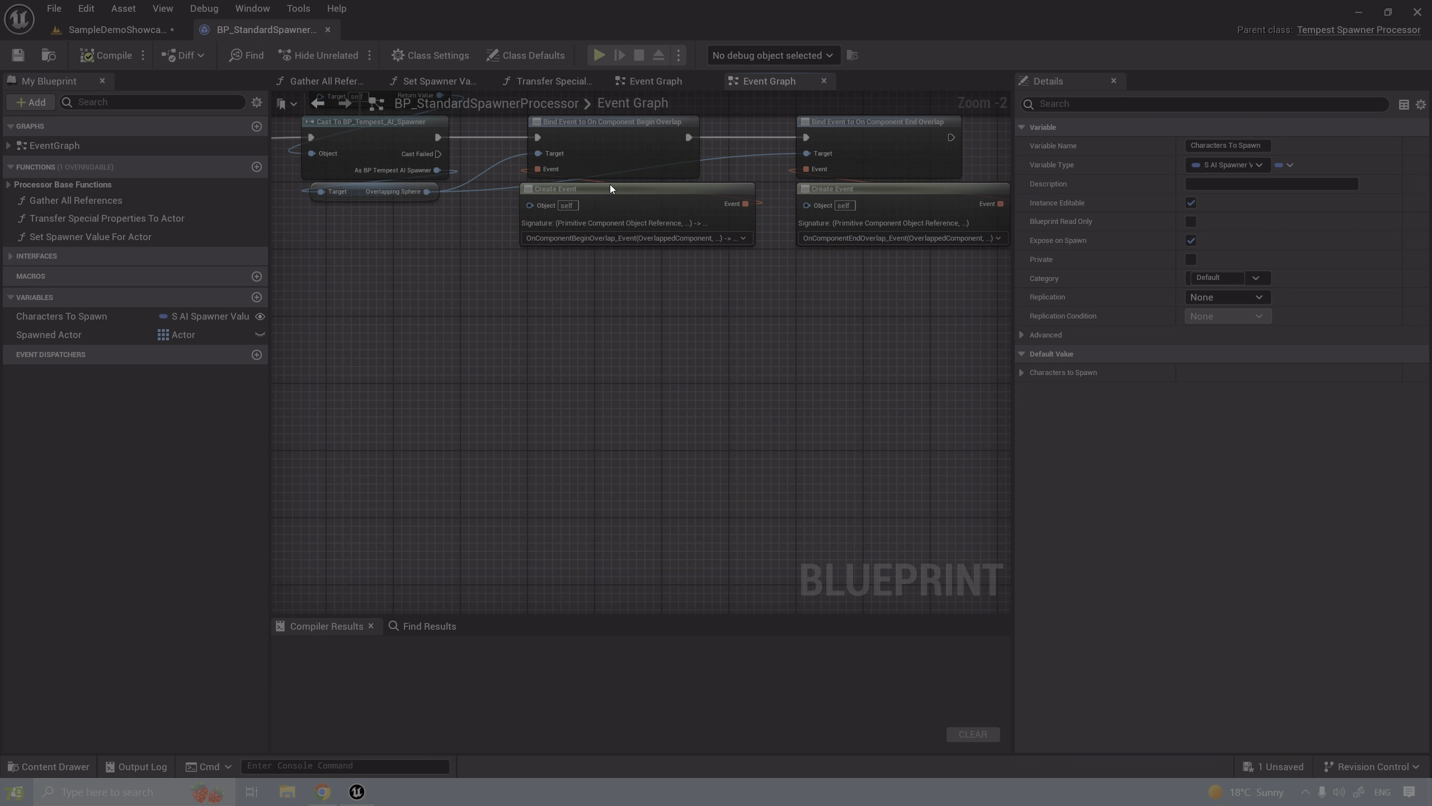
scroll(609, 183, "down", 1)
key("Delete")
- Examine the processor's spawning and overlap event nodes and the Characters To Spawn and Spawned Actor variables
right_click_drag(616, 447, 606, 117)
right_click_drag(712, 247, 840, 255)
scroll(840, 255, "down", 2)
right_click_drag(720, 220, 425, 445)
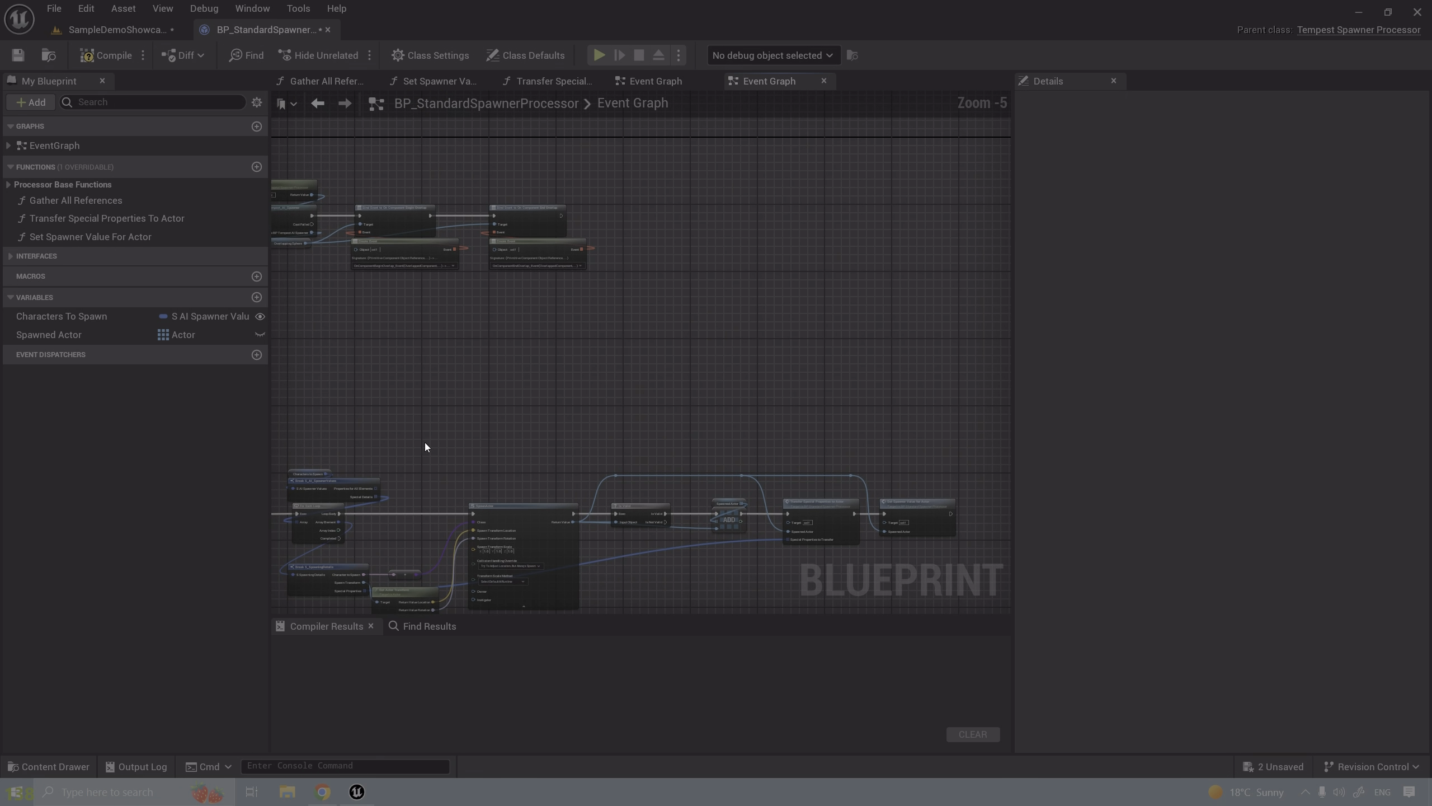
left_click(83, 321)
left_click(65, 335)
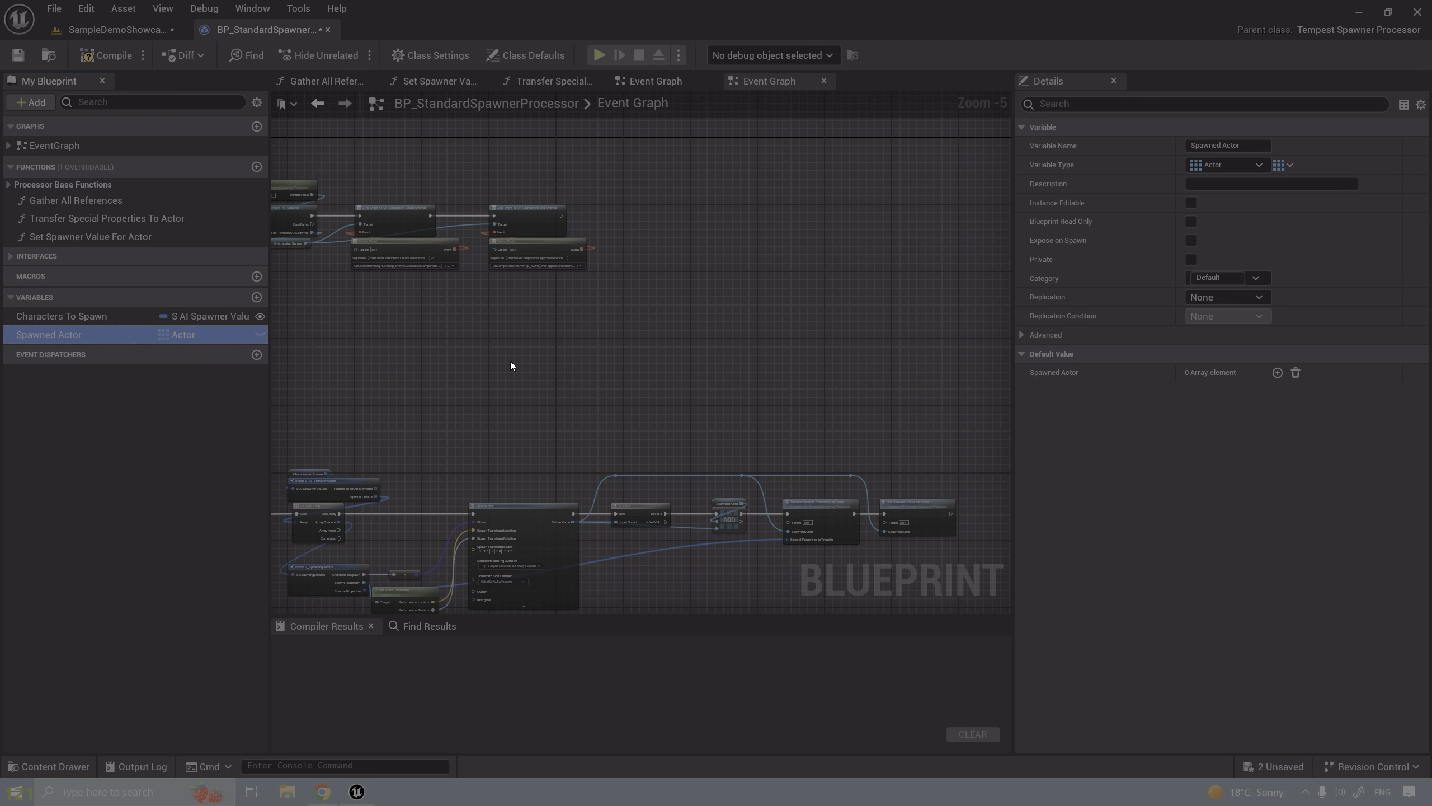
right_click_drag(696, 403, 432, 217)
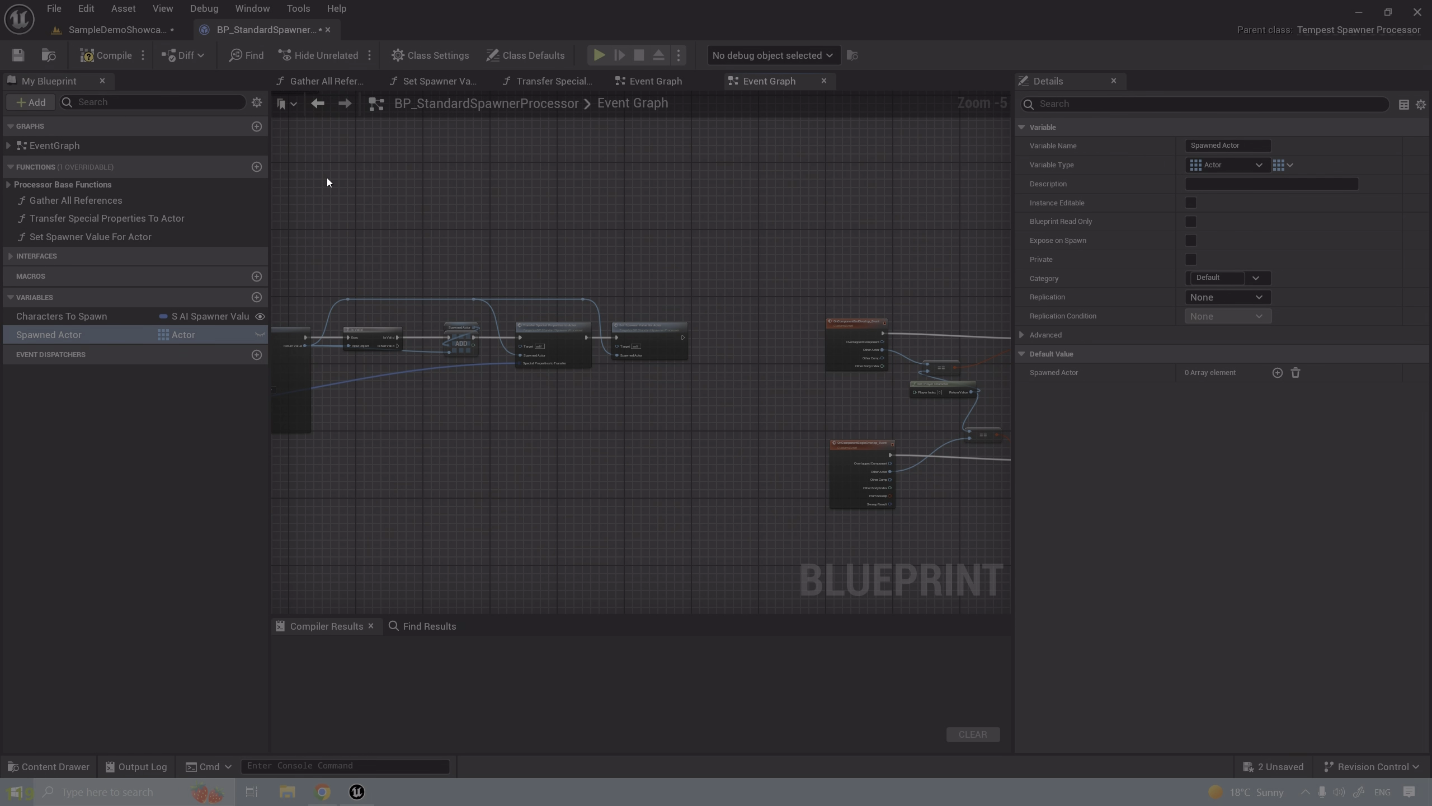
- Back in the level, add one element to the spawner's Properties For All Elements array and expand its Special Details
left_click(156, 34)
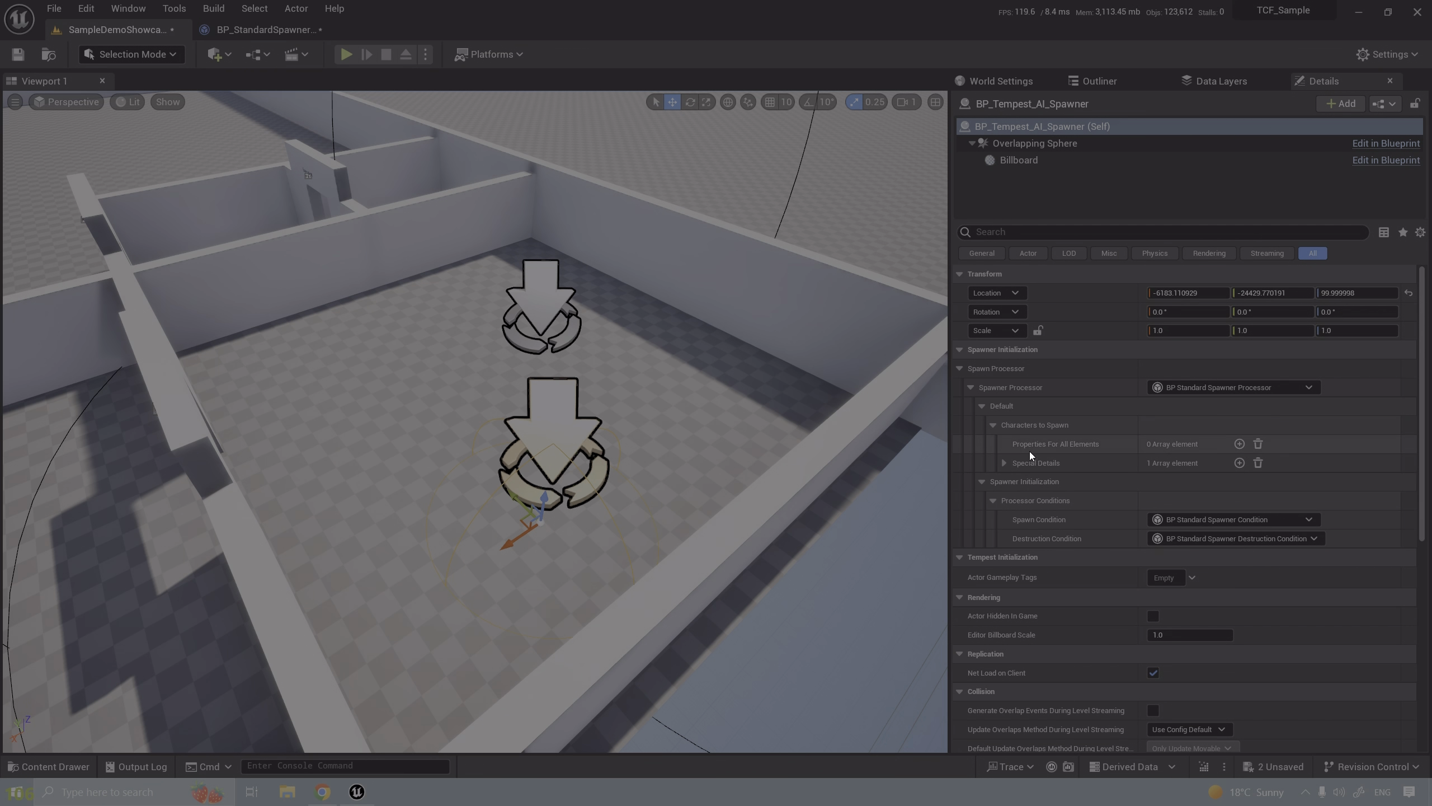
left_click(1239, 443)
left_click(1021, 465)
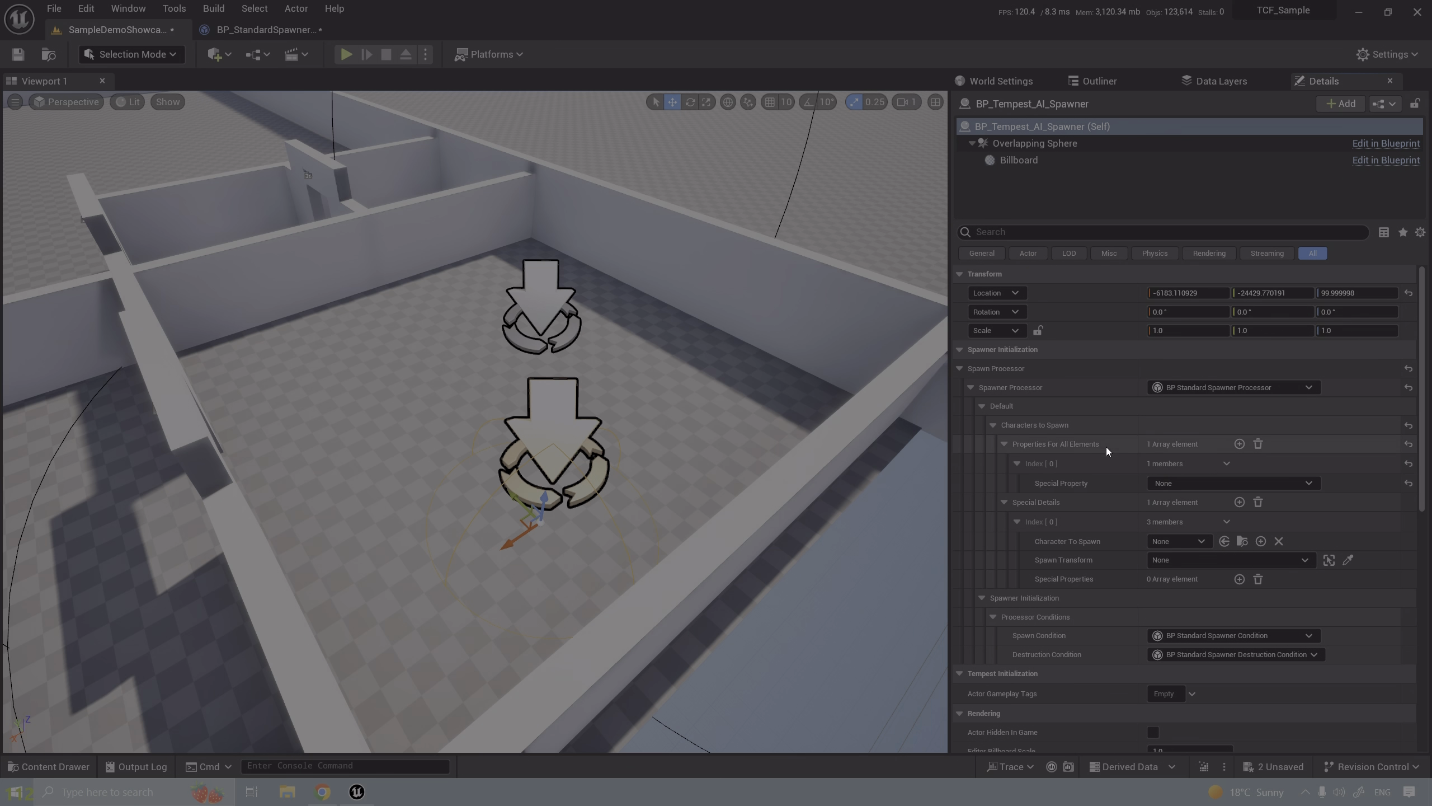
- Open the DA_ProtectorEnemy data asset from the project content and examine its list of general special properties
right_click_drag(534, 439, 457, 401)
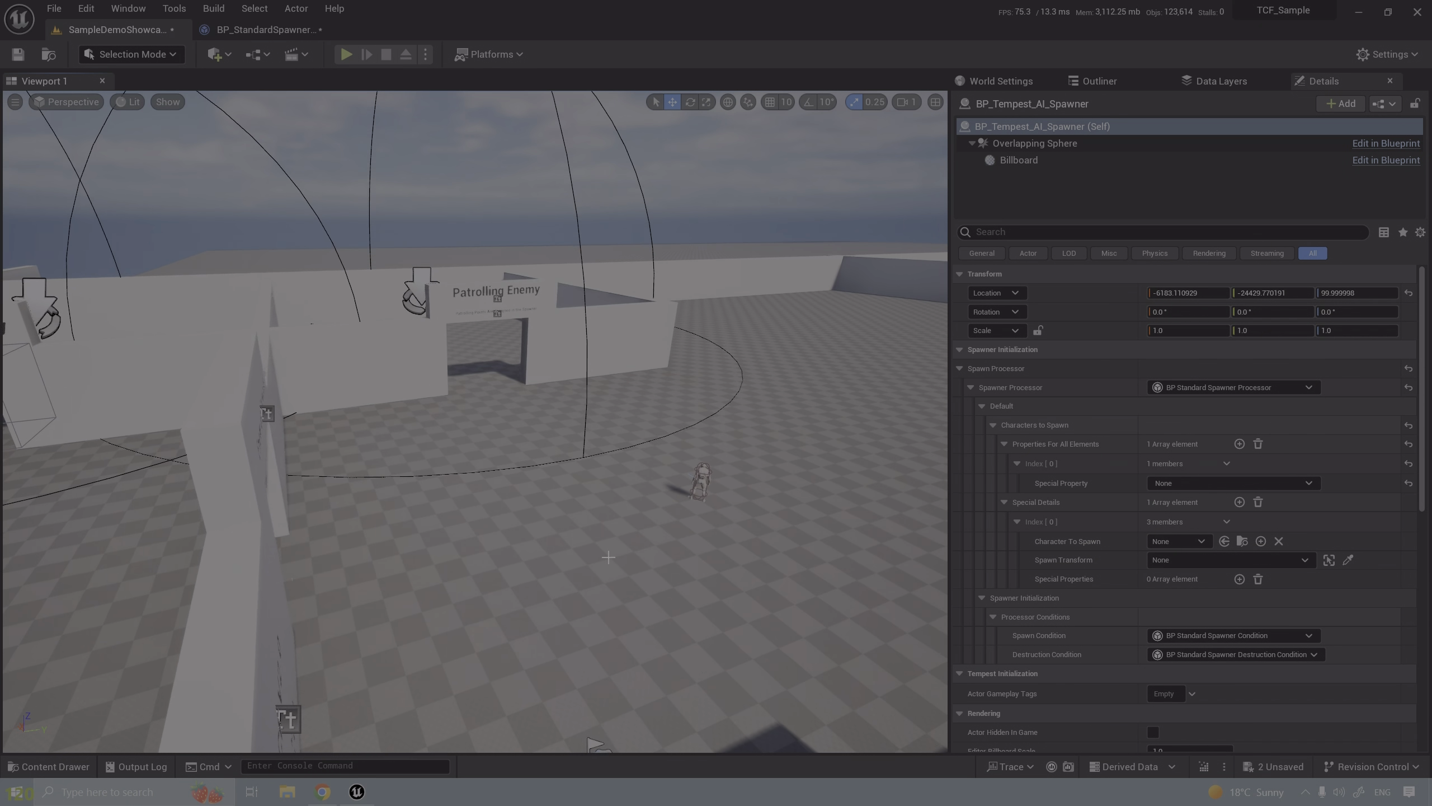
left_click(56, 766)
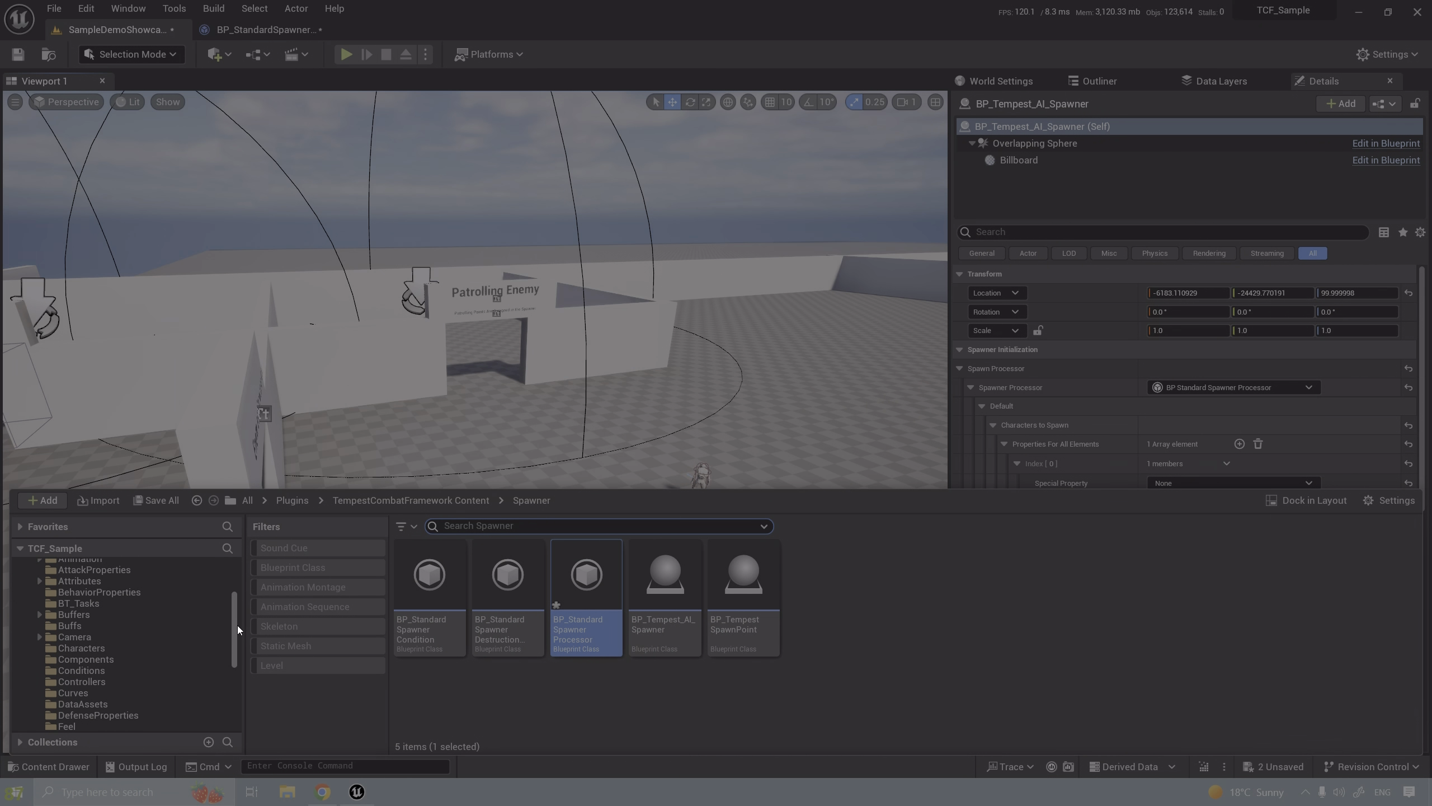
left_click_drag(237, 625, 231, 566)
left_click(71, 588)
scroll(704, 587, "down", 3)
double_click(704, 586)
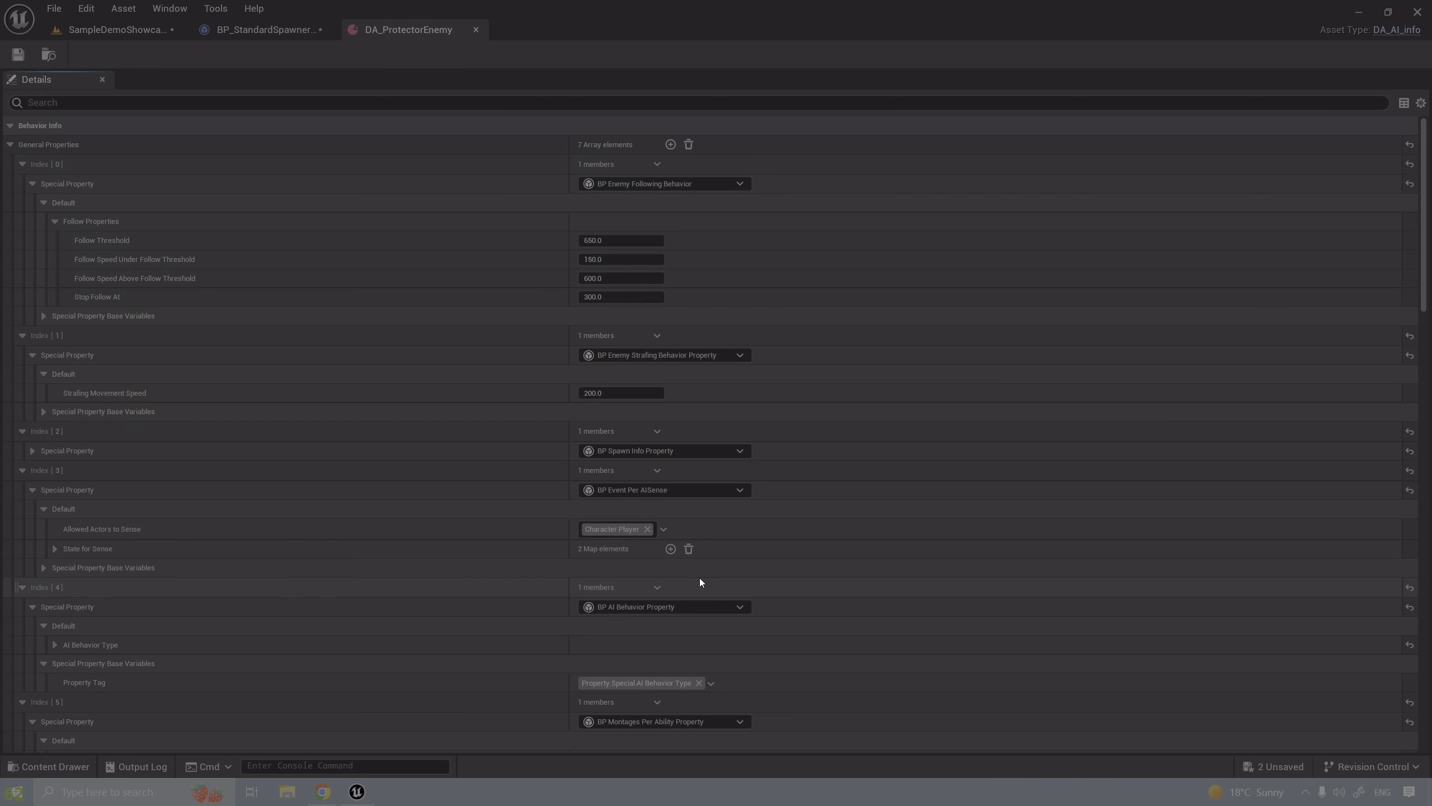
scroll(676, 530, "down", 6)
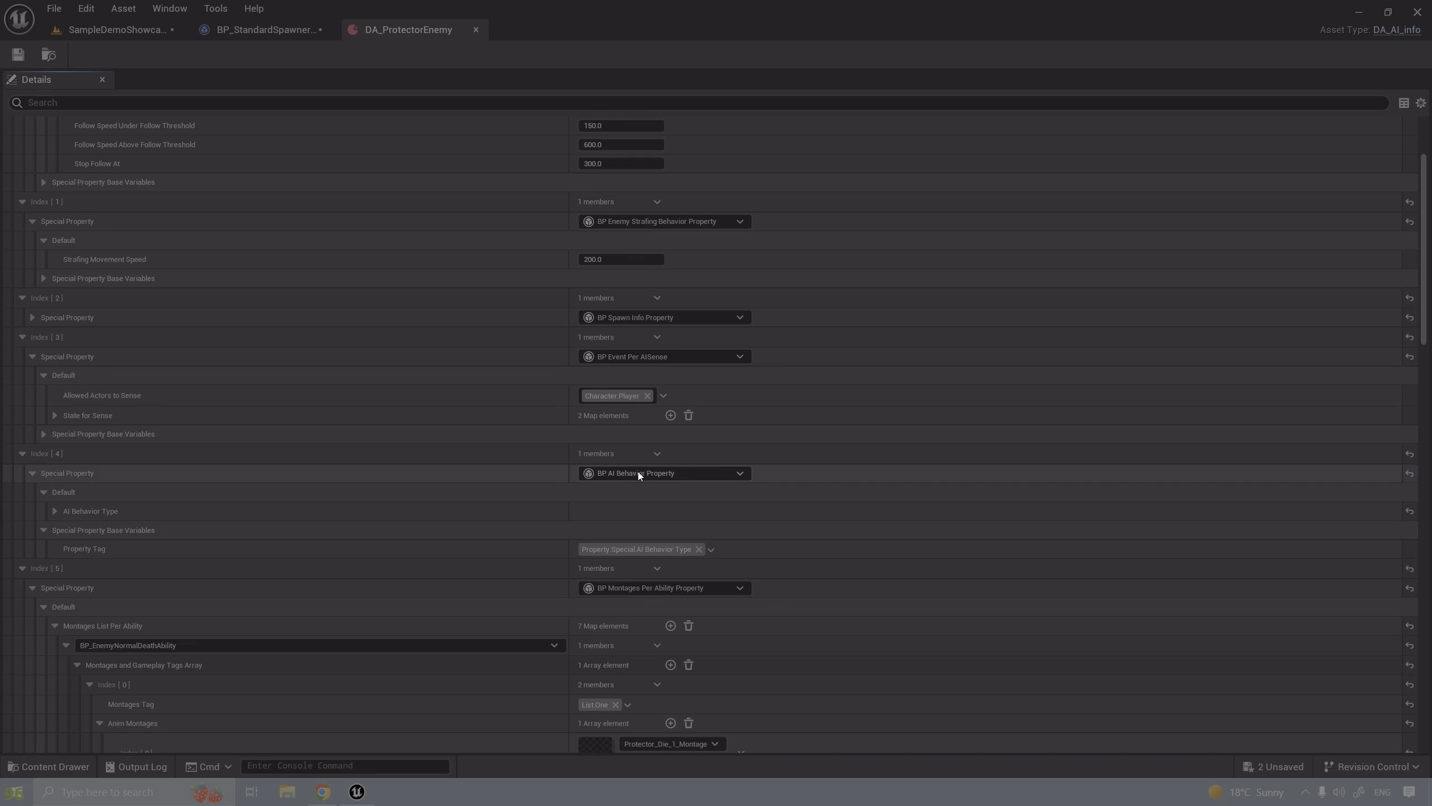
- Return to the level and select the existing BP_AI_Spawner in the Patrolling Enemy room
left_click(271, 29)
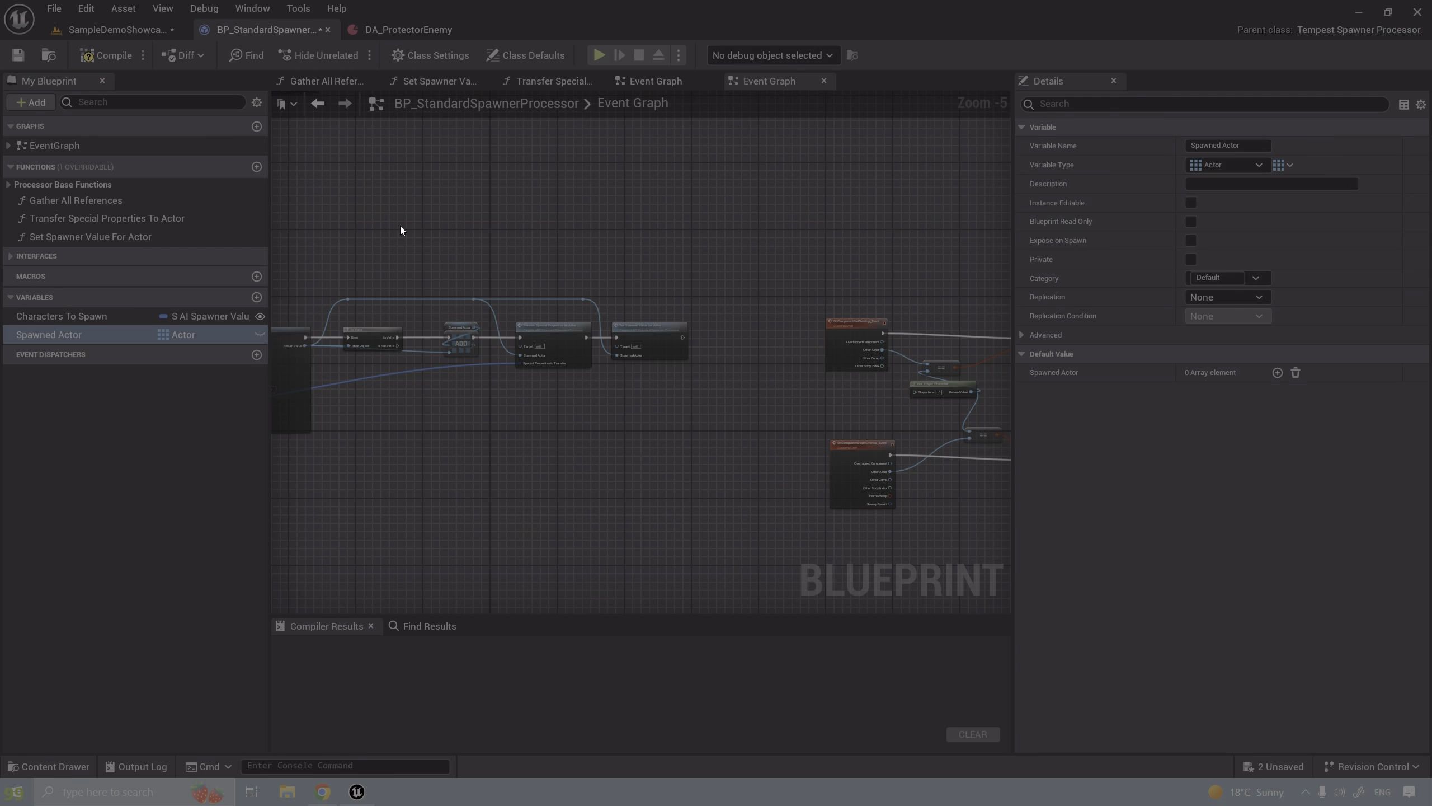
left_click(144, 31)
key("s")
mouse_move(482, 437)
right_mouse_down()
mouse_move(541, 437)
mouse_move(482, 437)
right_mouse_up()
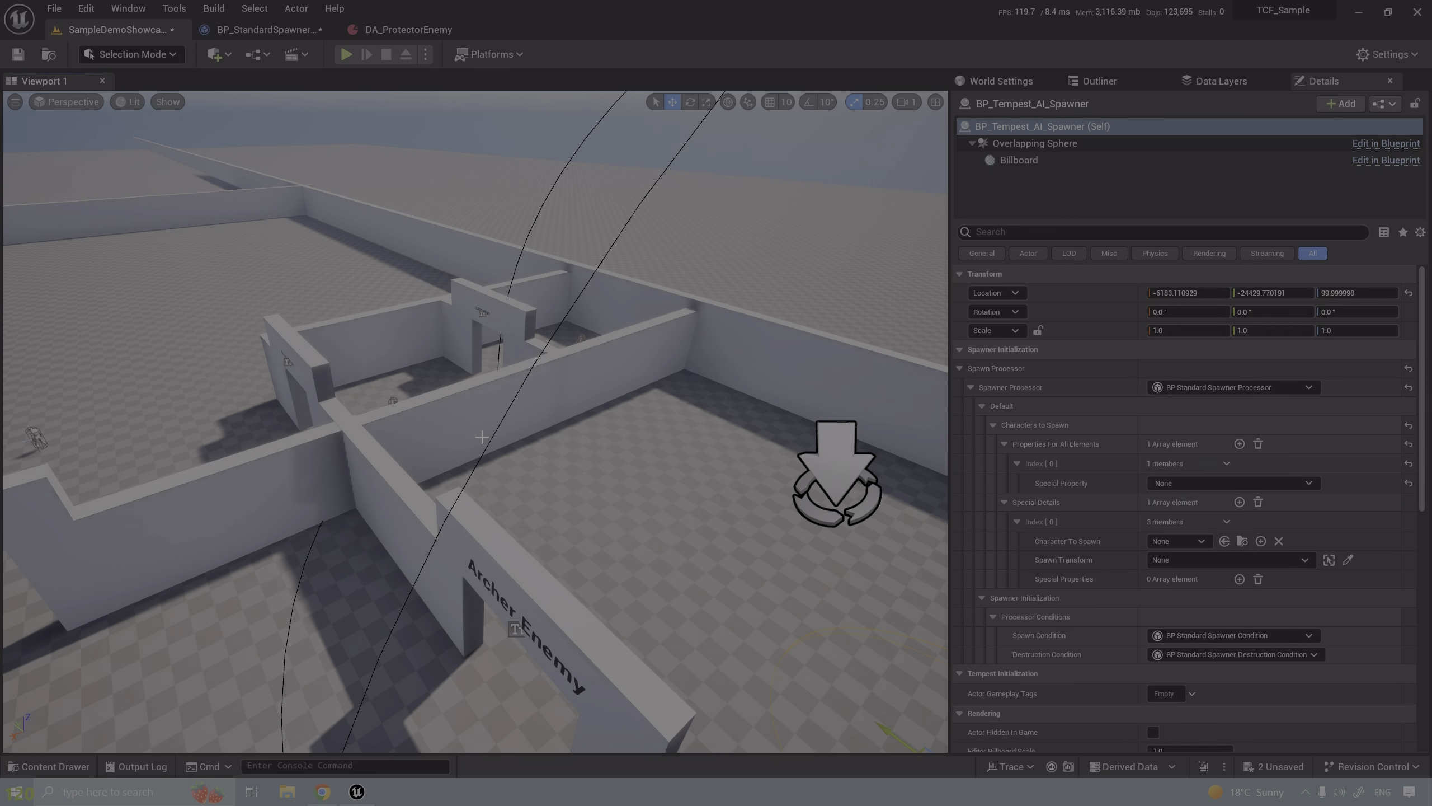
right_click_drag(309, 511, 73, 454)
key("w")
left_click(567, 499)
key("w")
right_click_drag(568, 499, 629, 501)
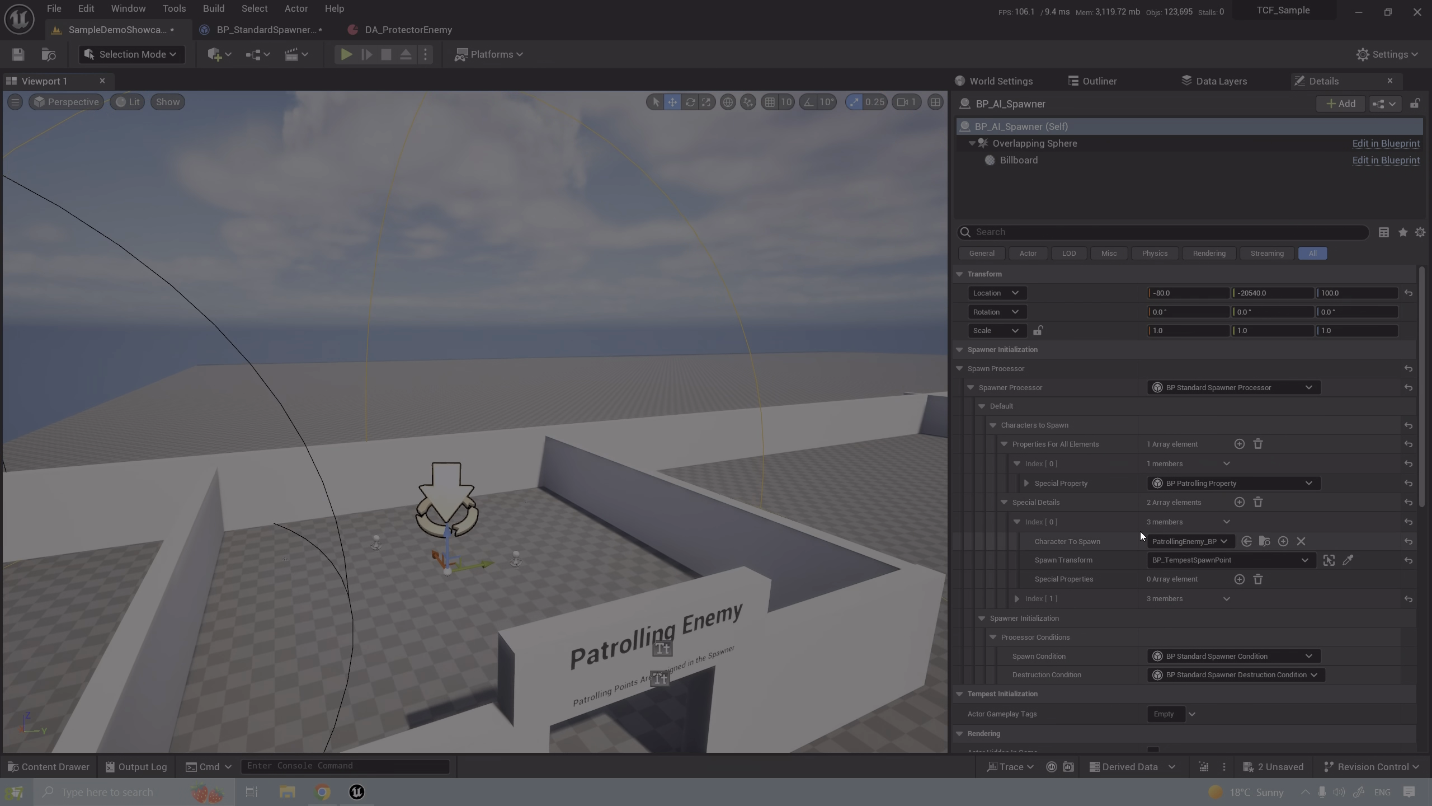
- Expand the spawner's BP Patrolling Property to its Patrolling Points and view the target points in the room
left_click(1026, 484)
left_click(1038, 502)
left_click(1050, 522)
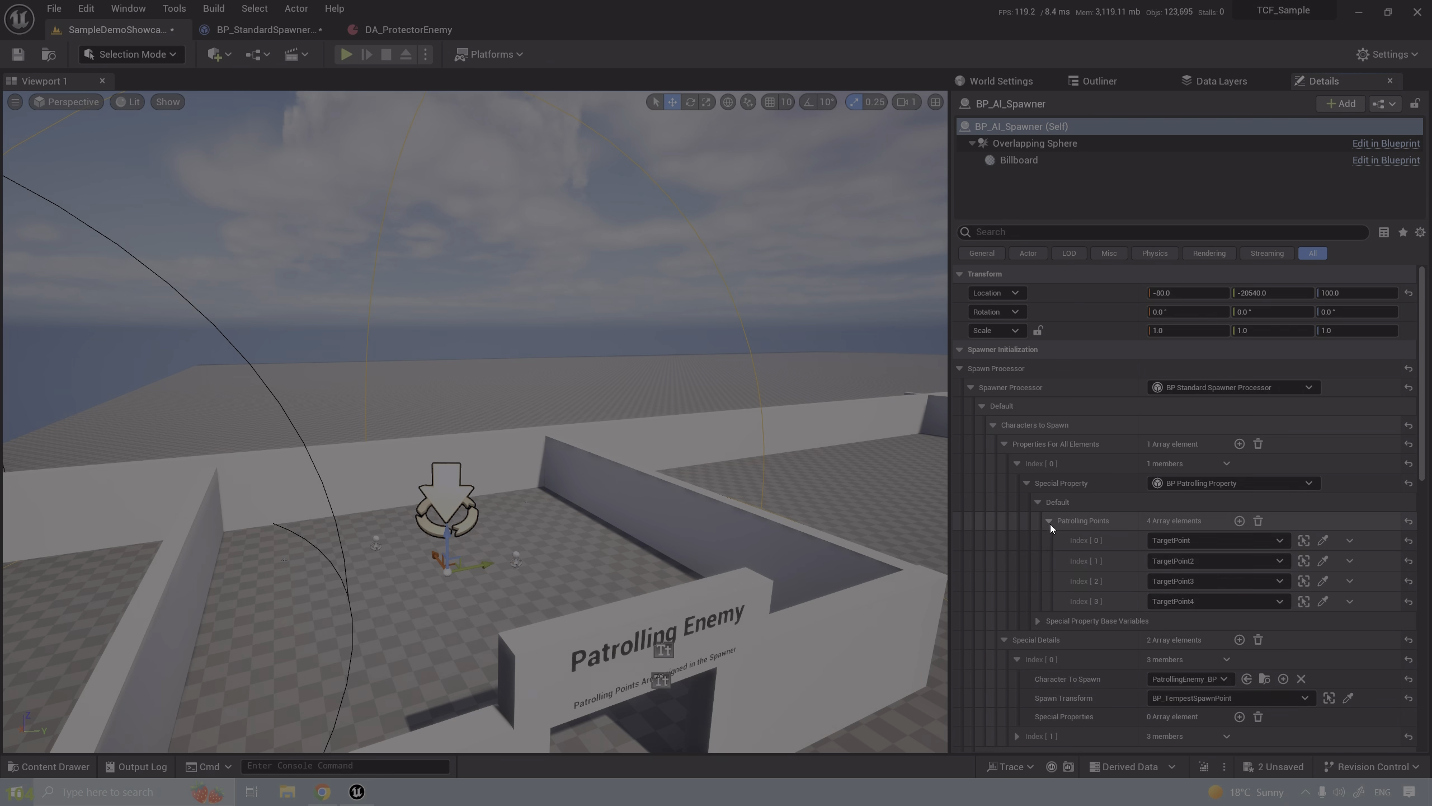
key("w")
right_click_drag(656, 488, 801, 569)
key("a")
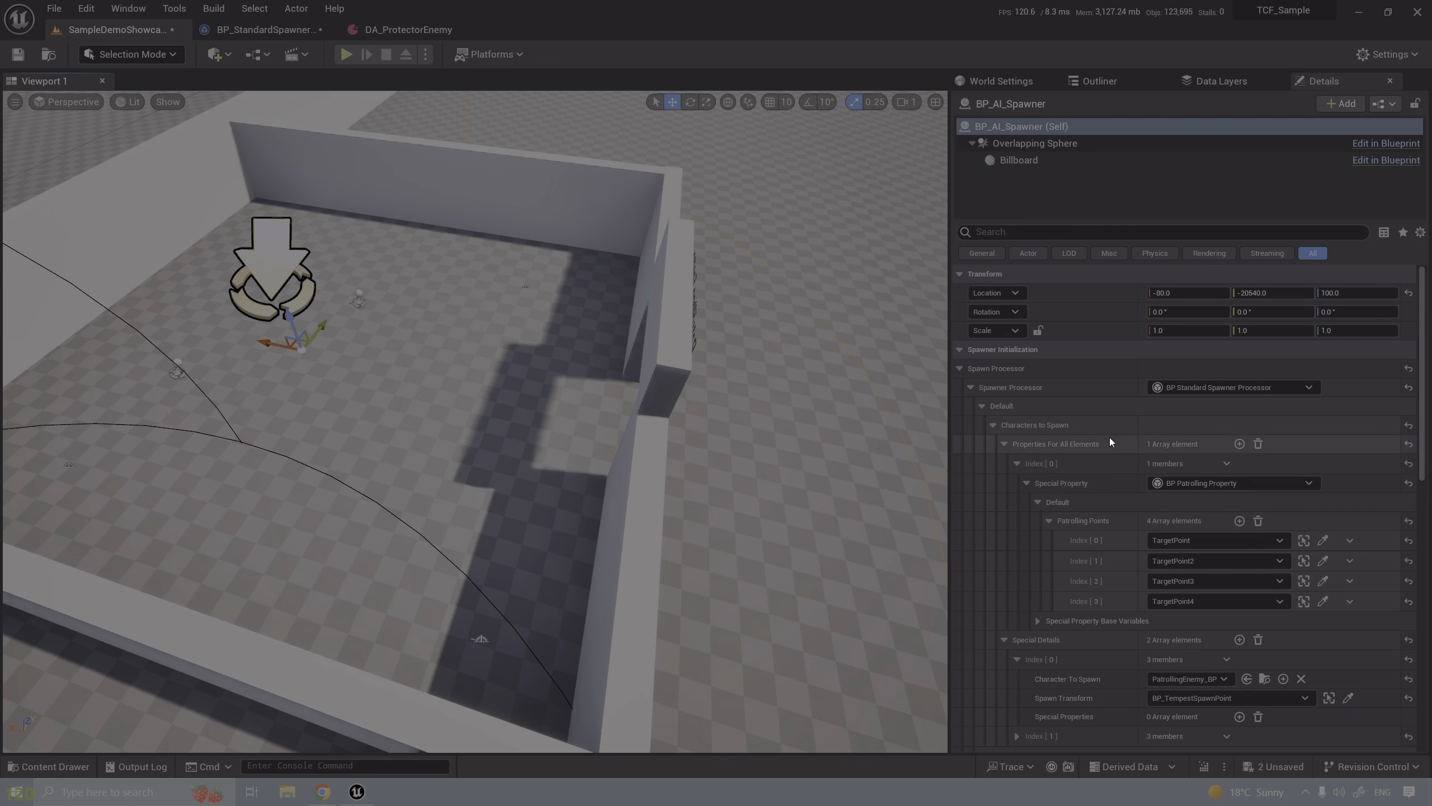
left_click(398, 22)
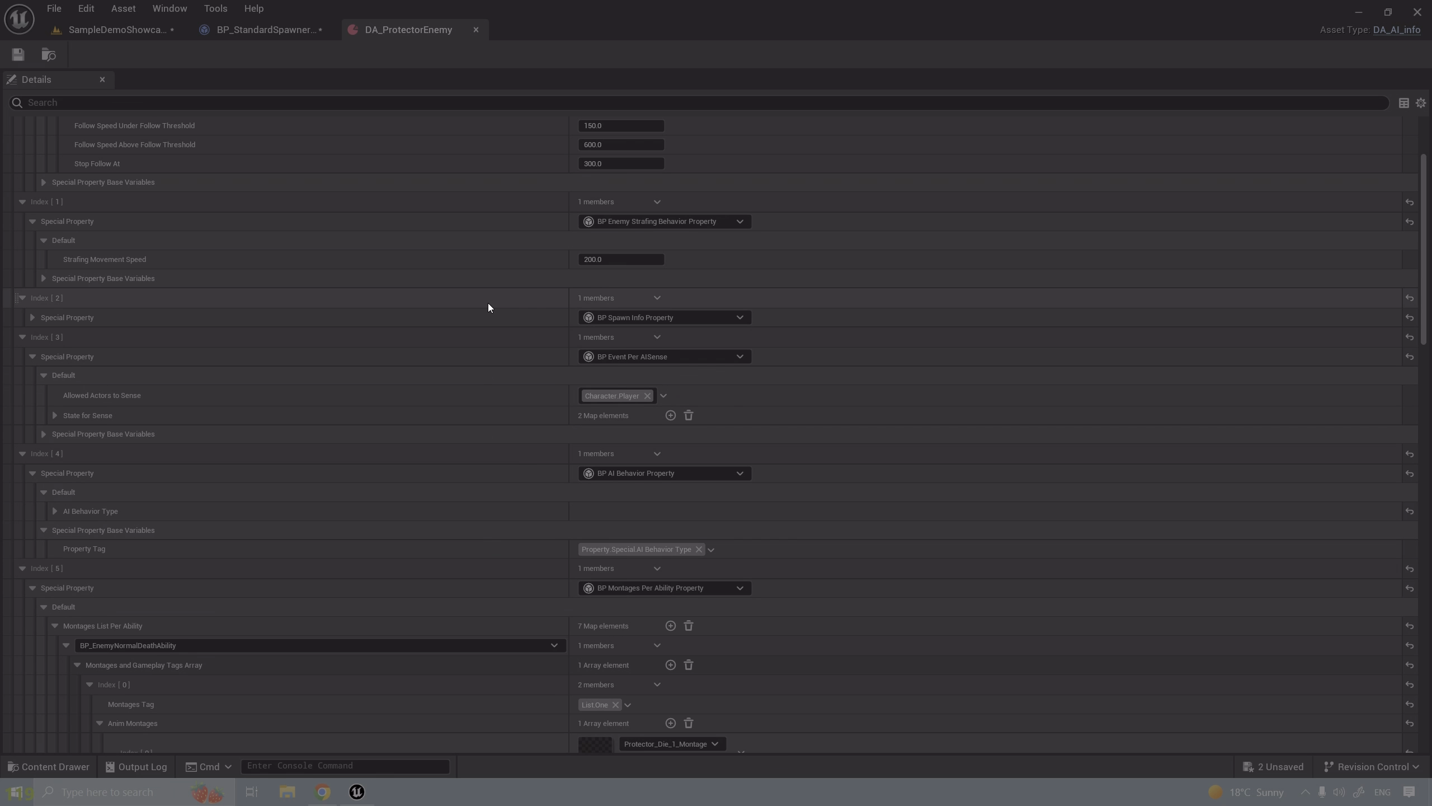
left_click(125, 31)
left_click(248, 28)
left_click(115, 28)
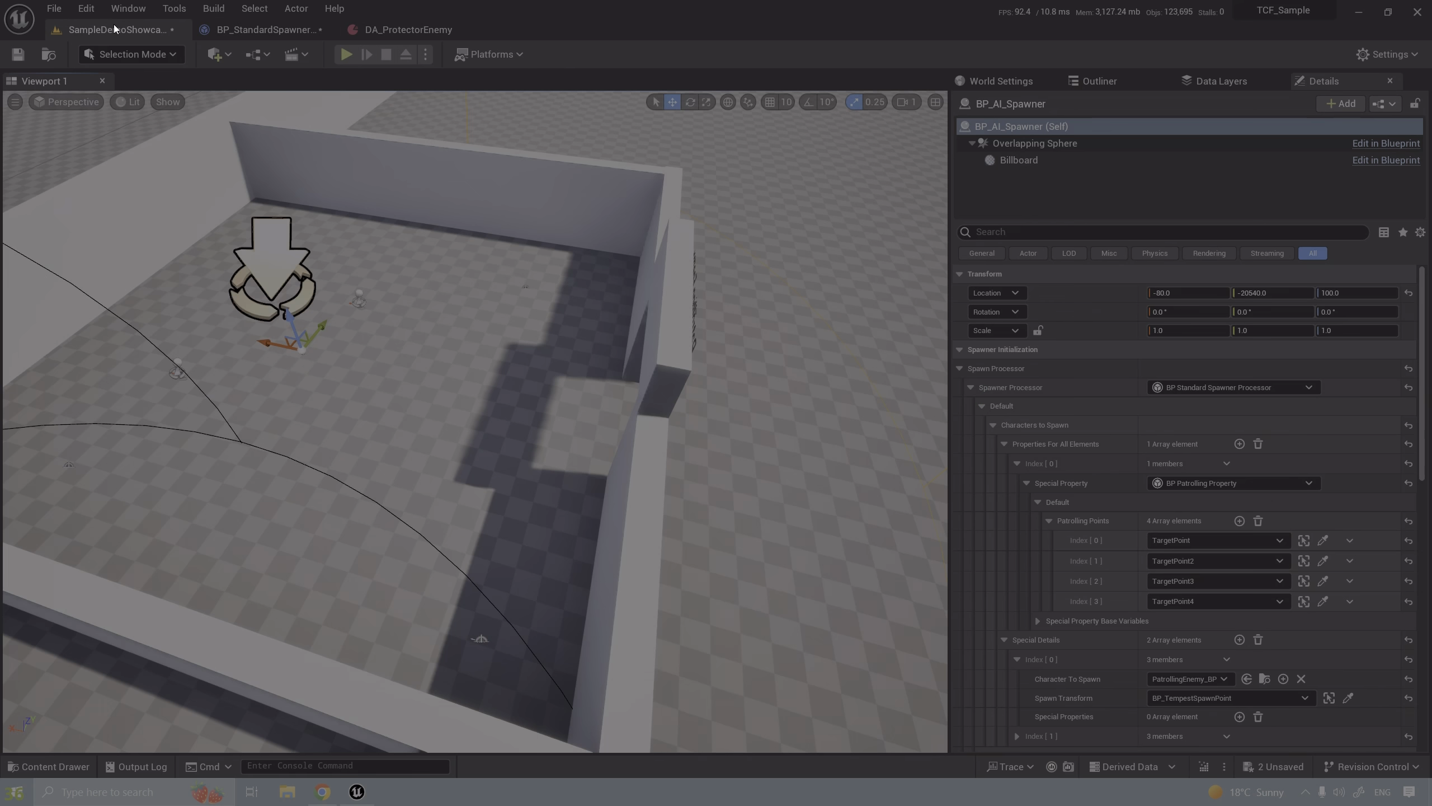
- Select the added BP_Tempest_AI_Spawner in its room and view the available choices for Character To Spawn and Spawn Transform
key("f")
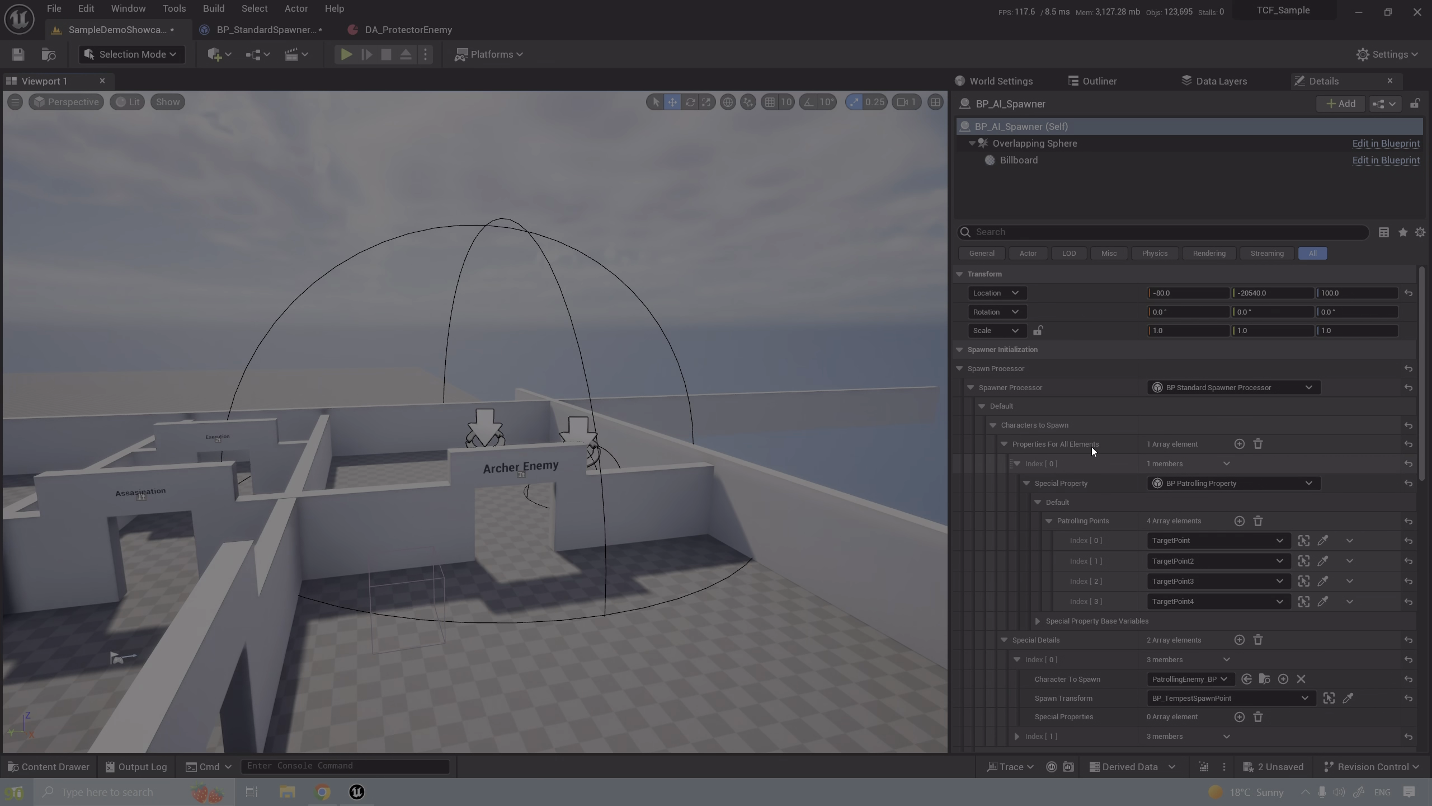
key("w")
right_click_drag(849, 533, 856, 518)
left_click(584, 524)
key("f")
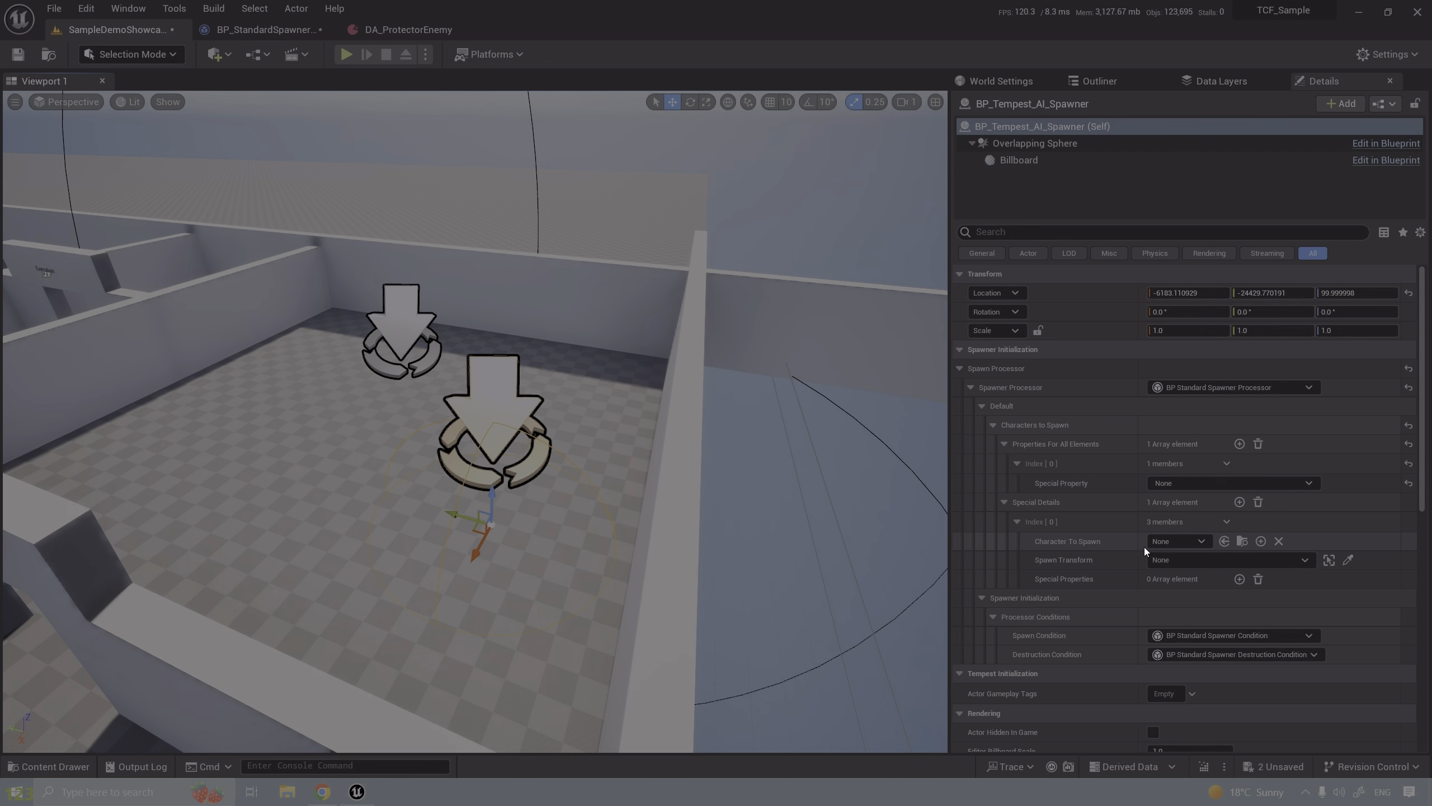
left_click(1176, 541)
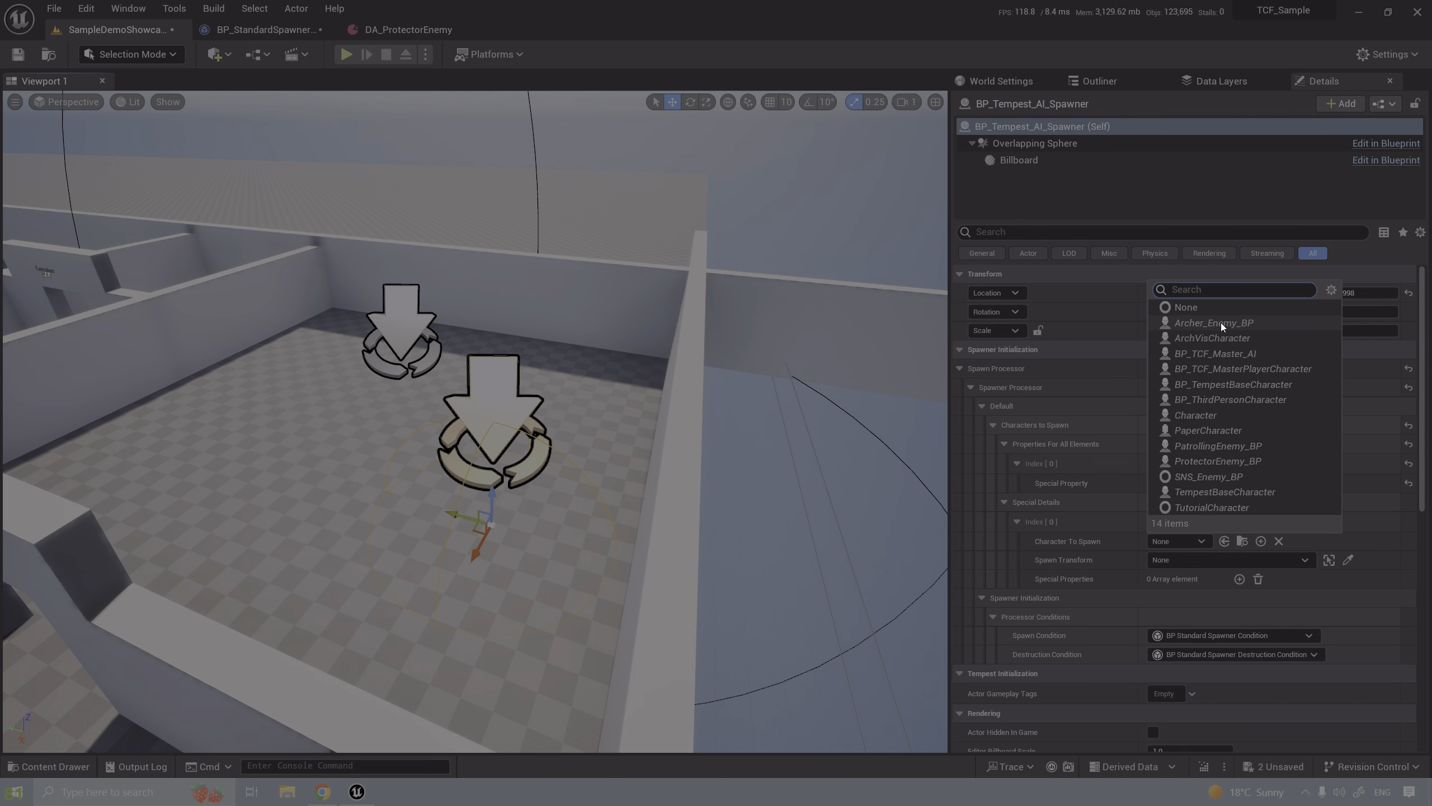
left_click(1203, 542)
scroll(703, 547, "up", 3)
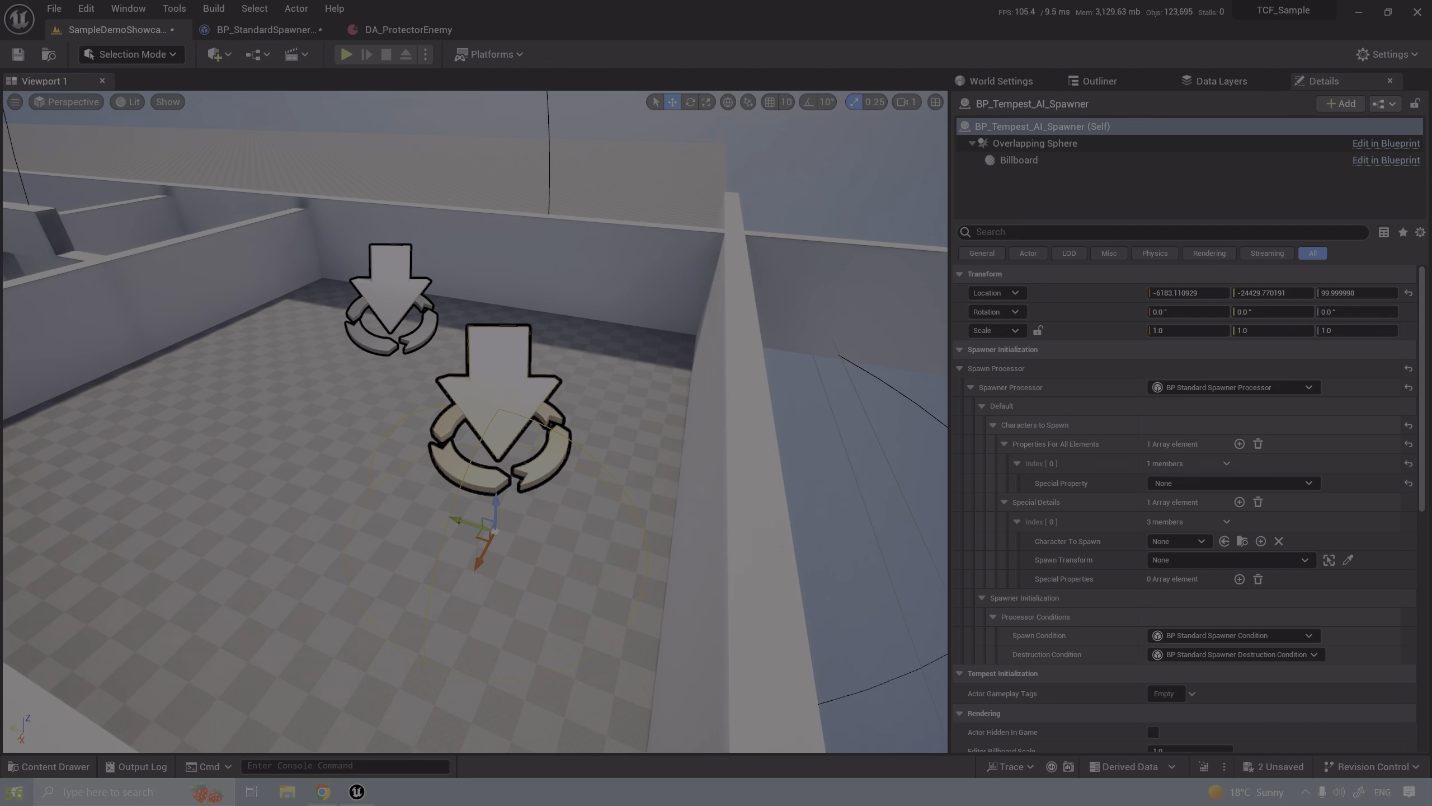
left_click(1230, 560)
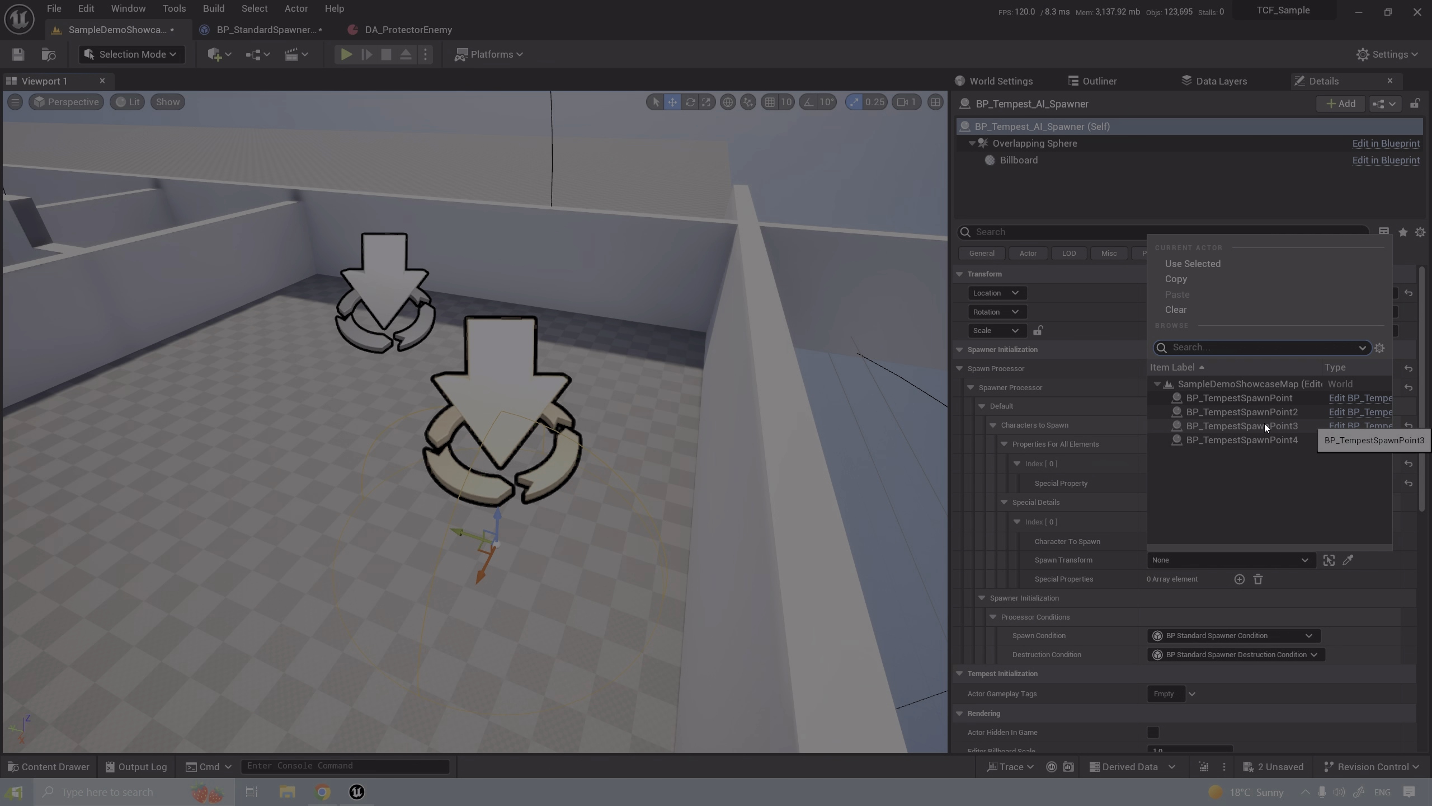
- Find BP_TempestSpawnPoint among the placeable actors and place one on the floor of the spawner's room
left_click(218, 52)
type("spawn")
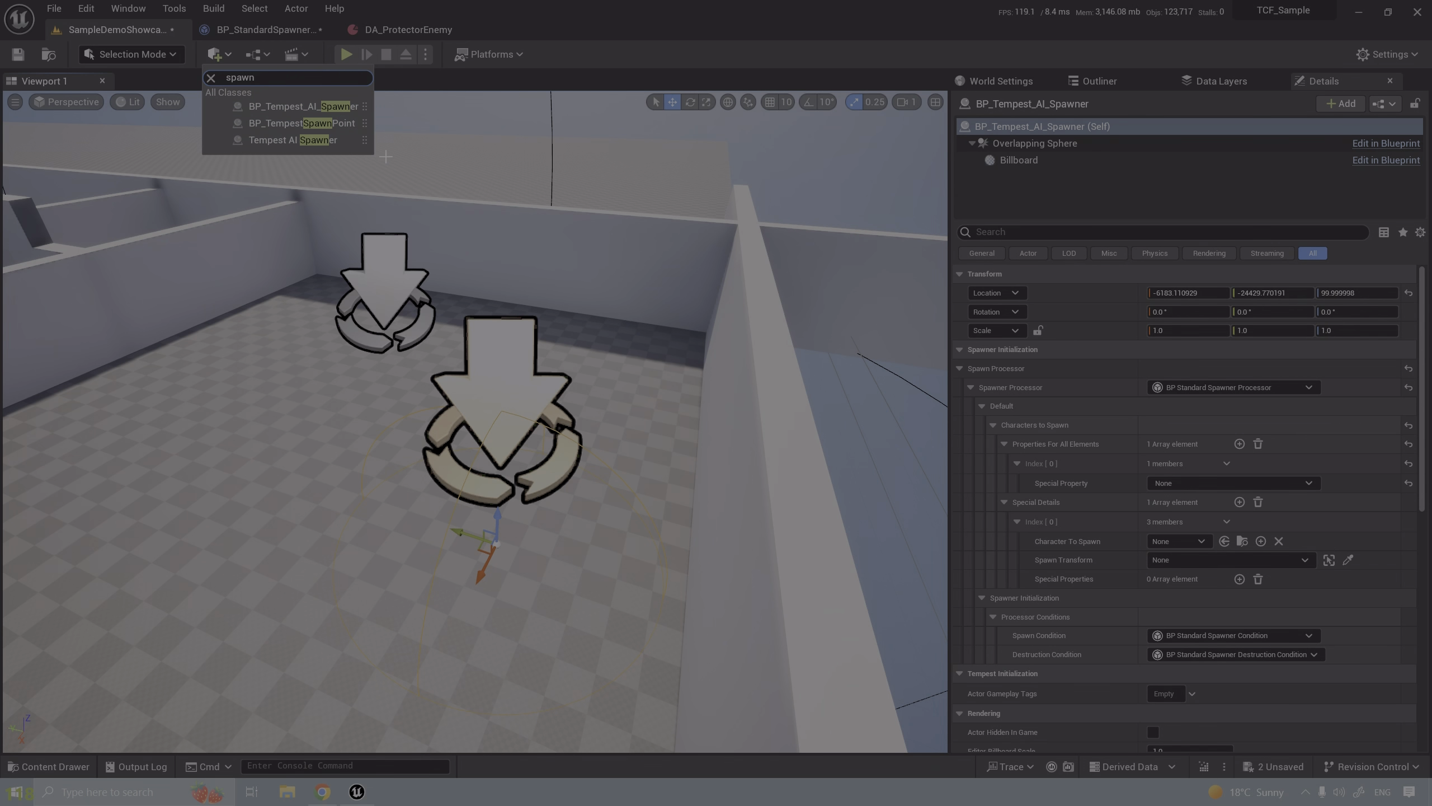
left_click_drag(330, 118, 192, 593)
left_click(252, 646)
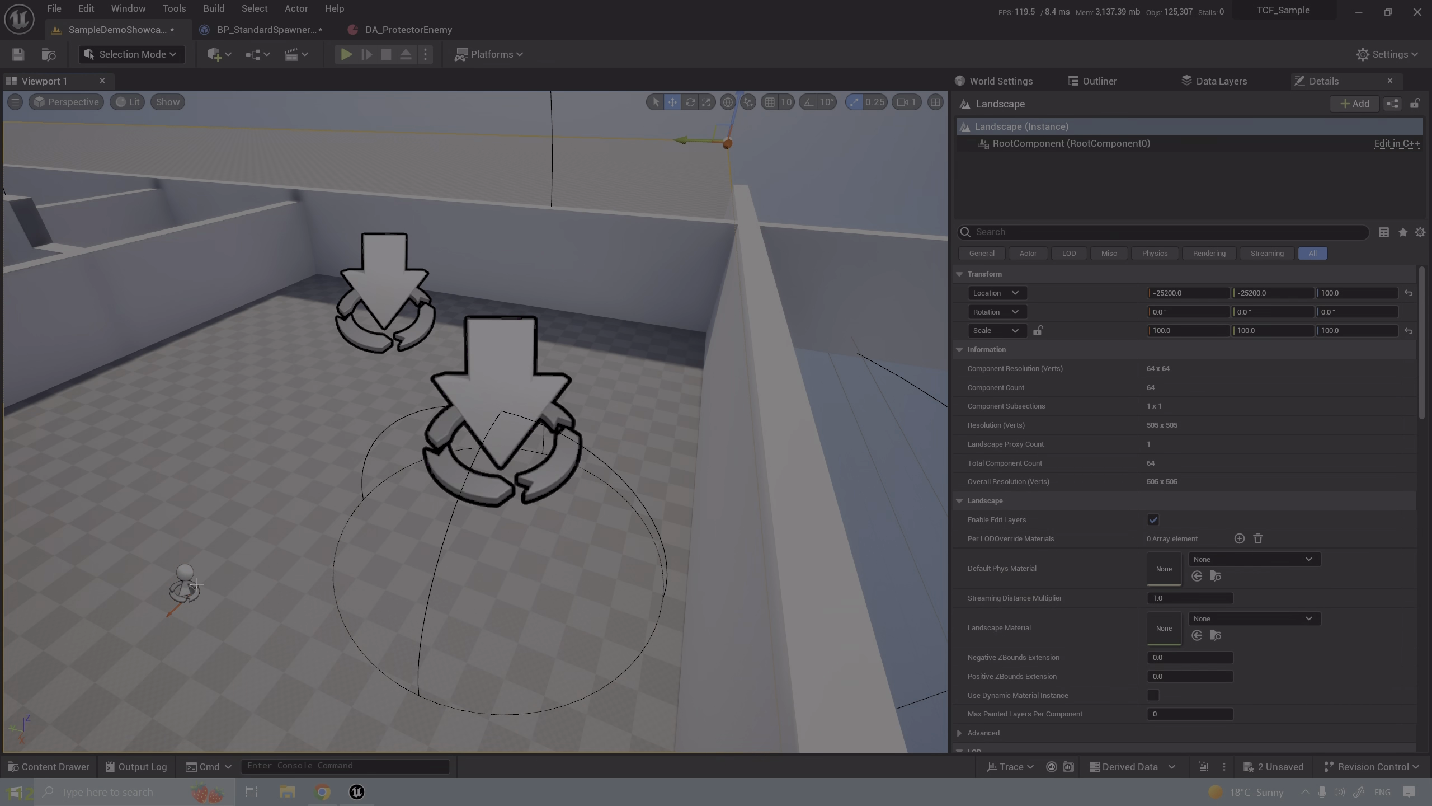
- Check the new spawn point's name and assign BP_TempestSpawnPoint5 as the Spawn Transform of the BP_Tempest_AI_Spawner's Special Details element
left_click(540, 396)
left_click(1205, 559)
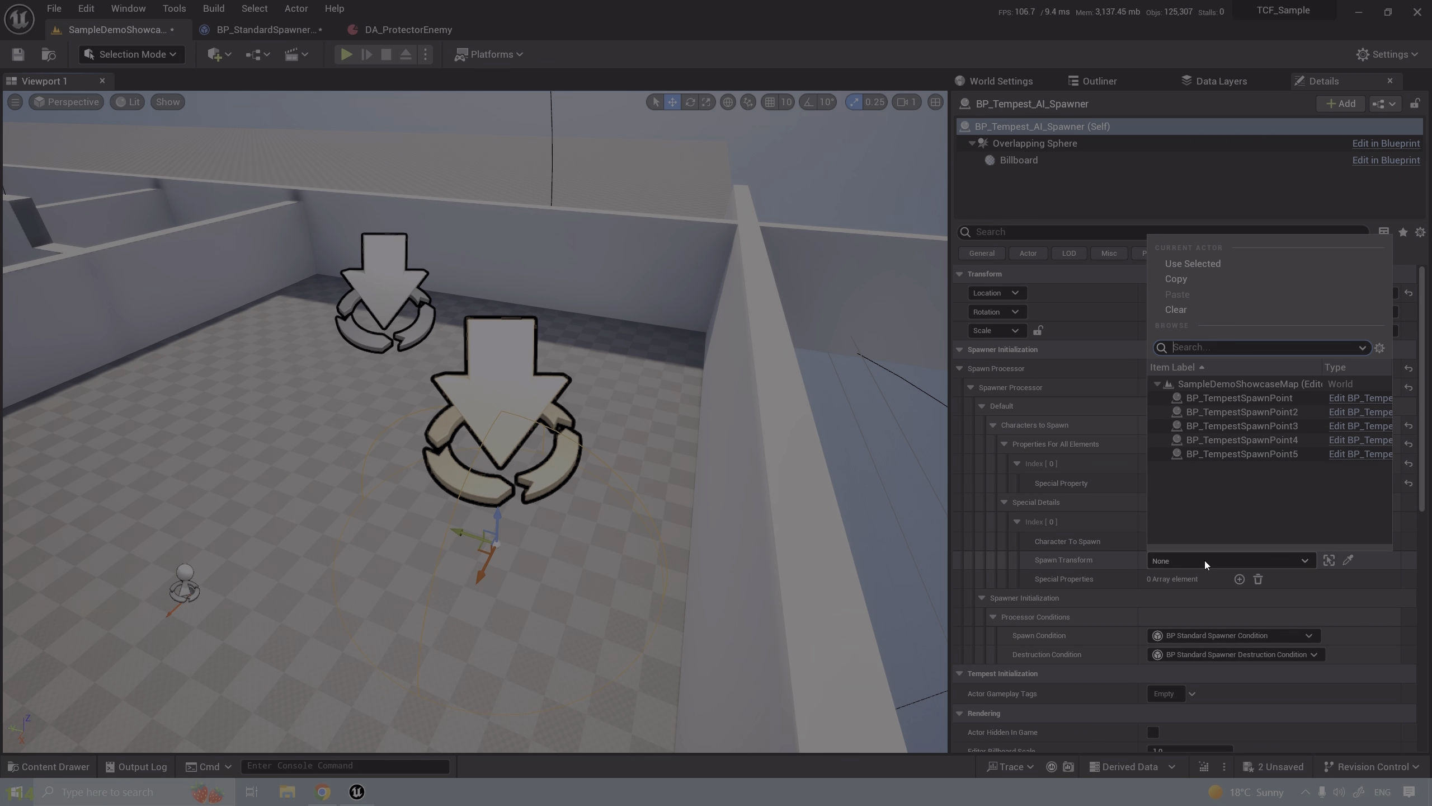
left_click(185, 573)
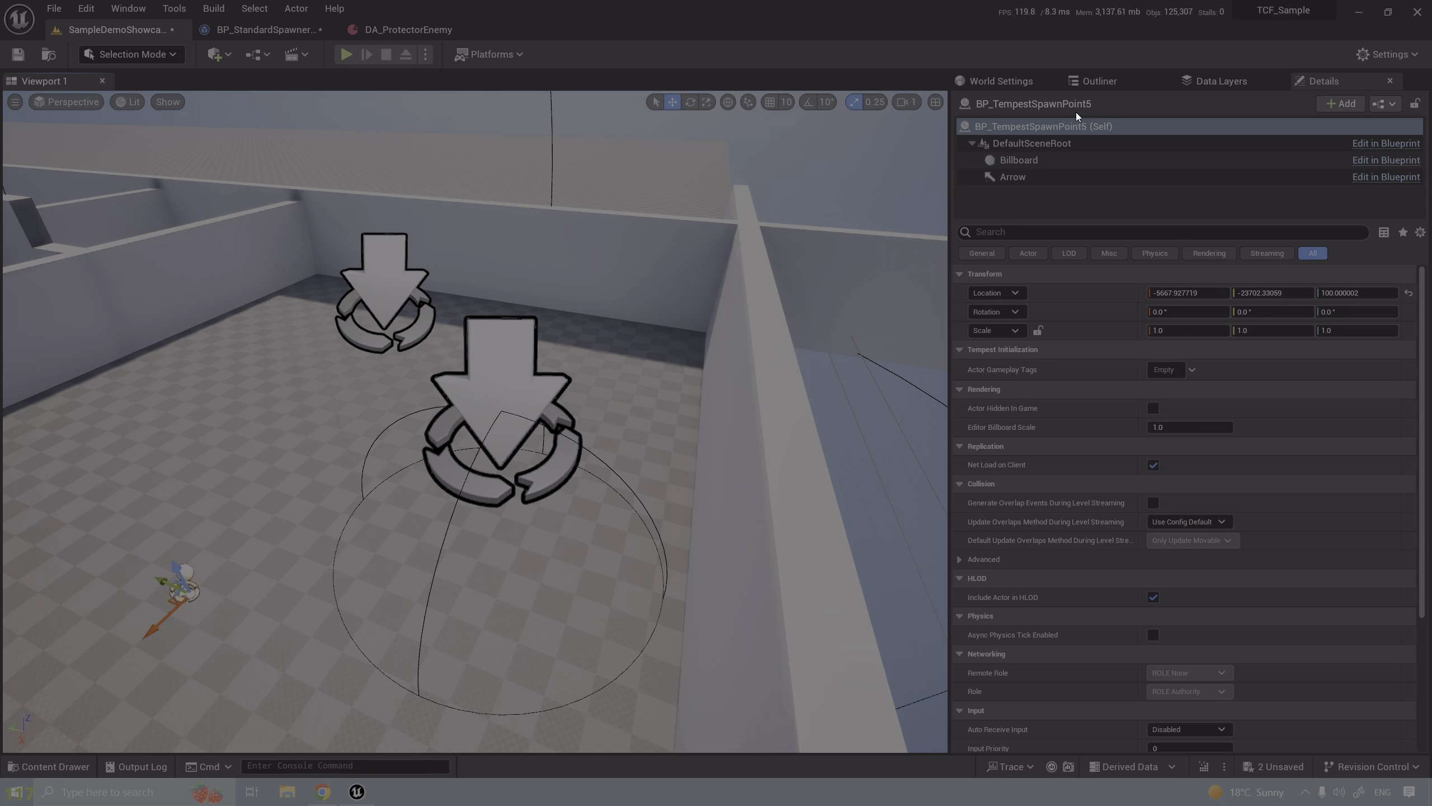
key("ctrl+z")
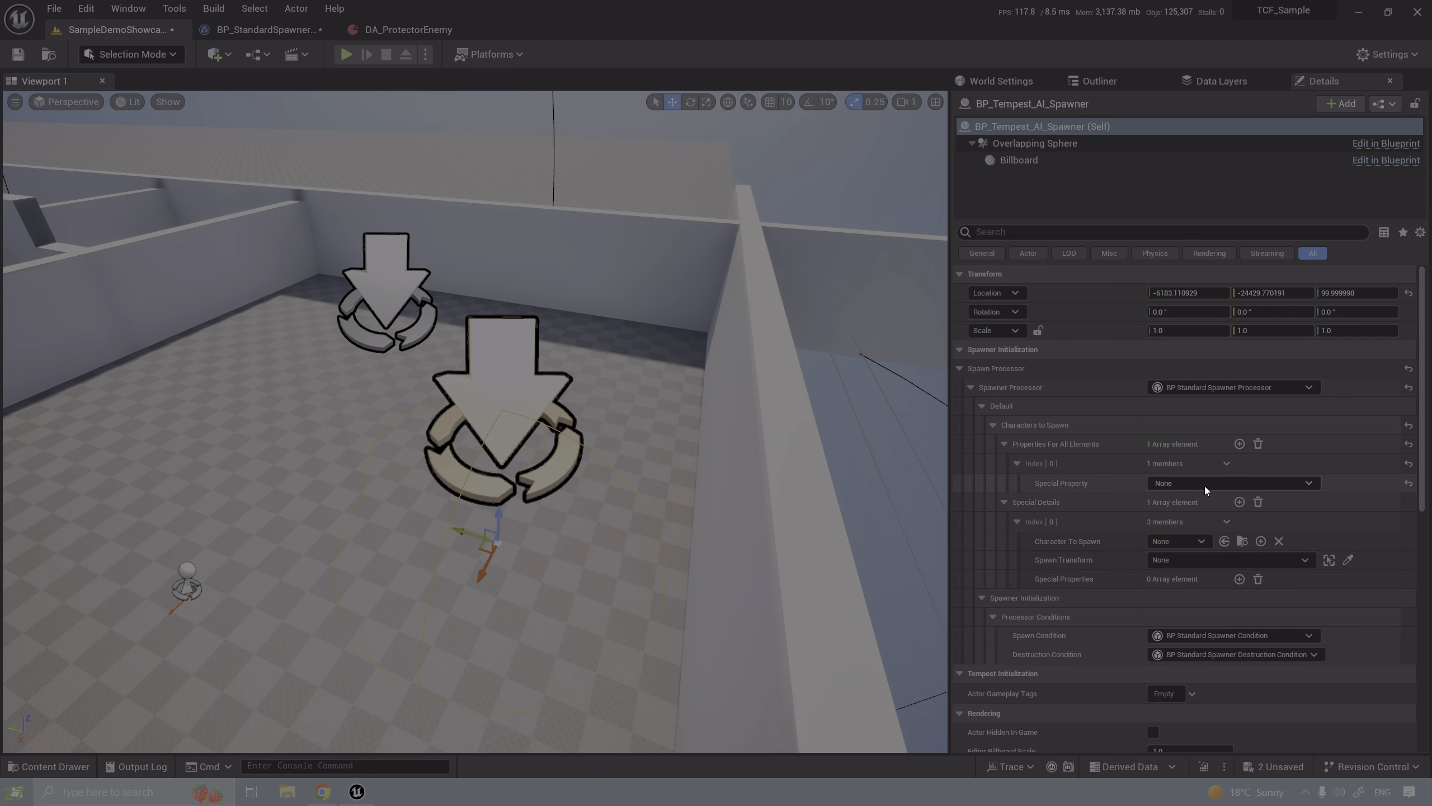
left_click(1202, 560)
left_click(1292, 454)
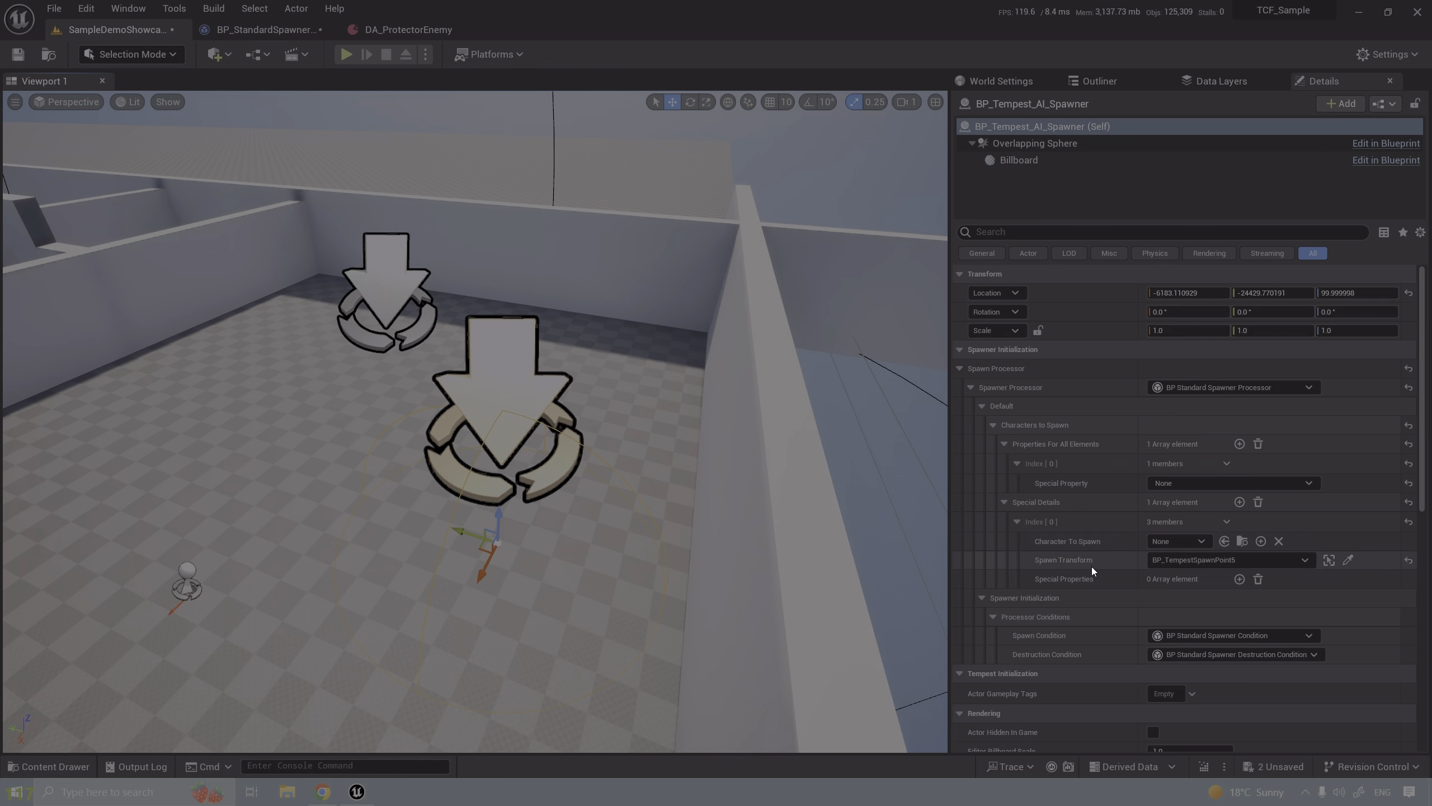
- Move BP_TempestSpawnPoint5 across the room floor to about X -5863, Y -23763
right_click_drag(419, 450, 419, 450)
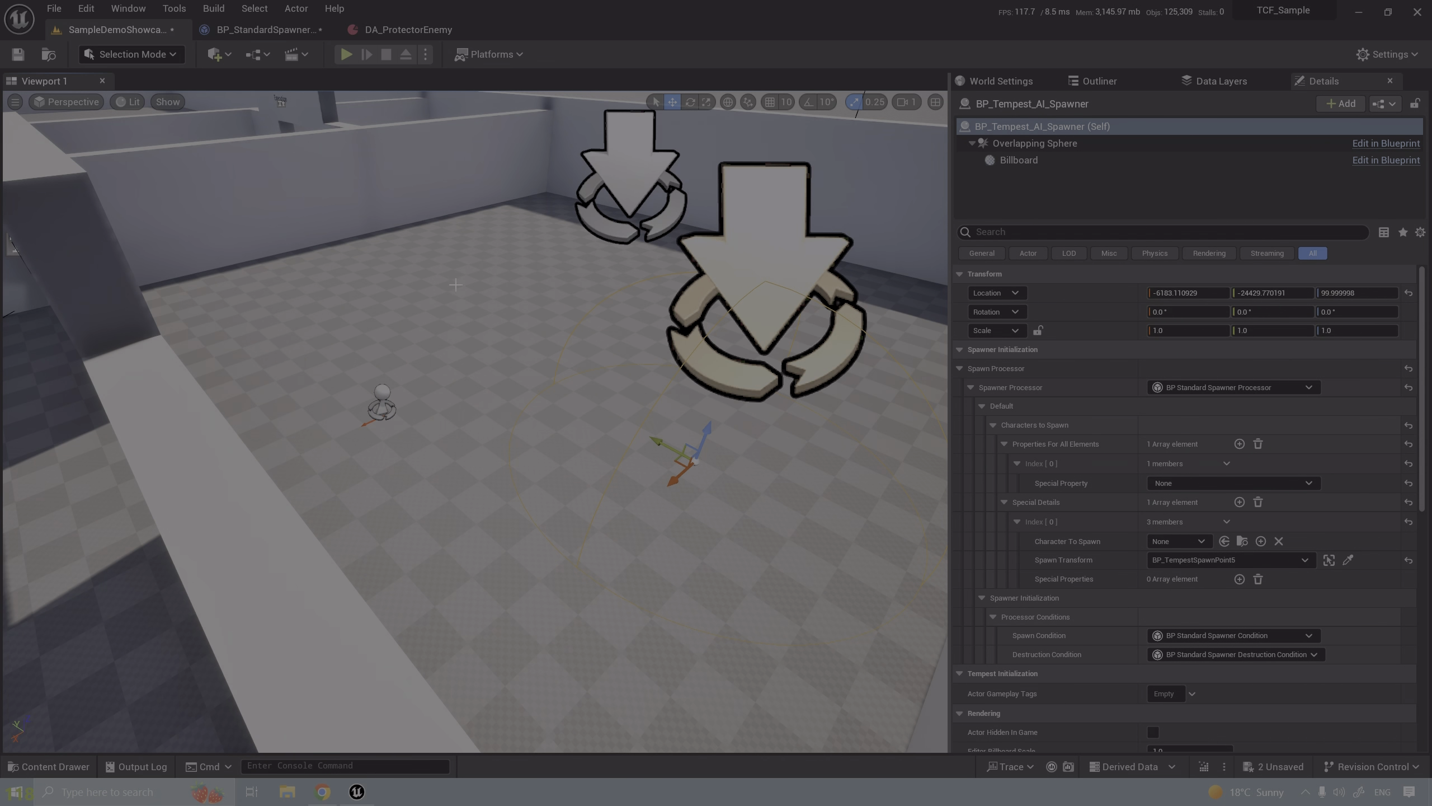
left_click(410, 189)
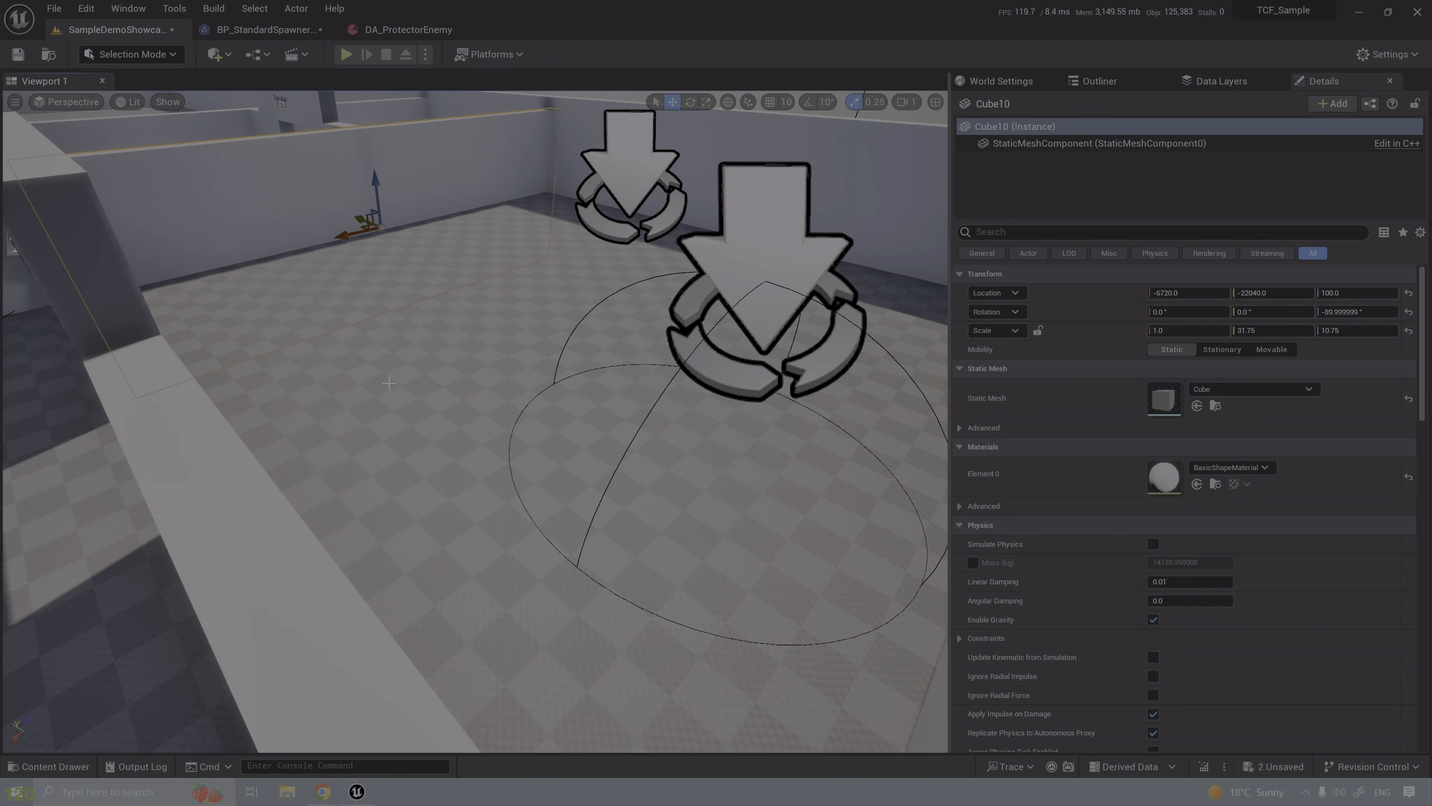
left_click(639, 297)
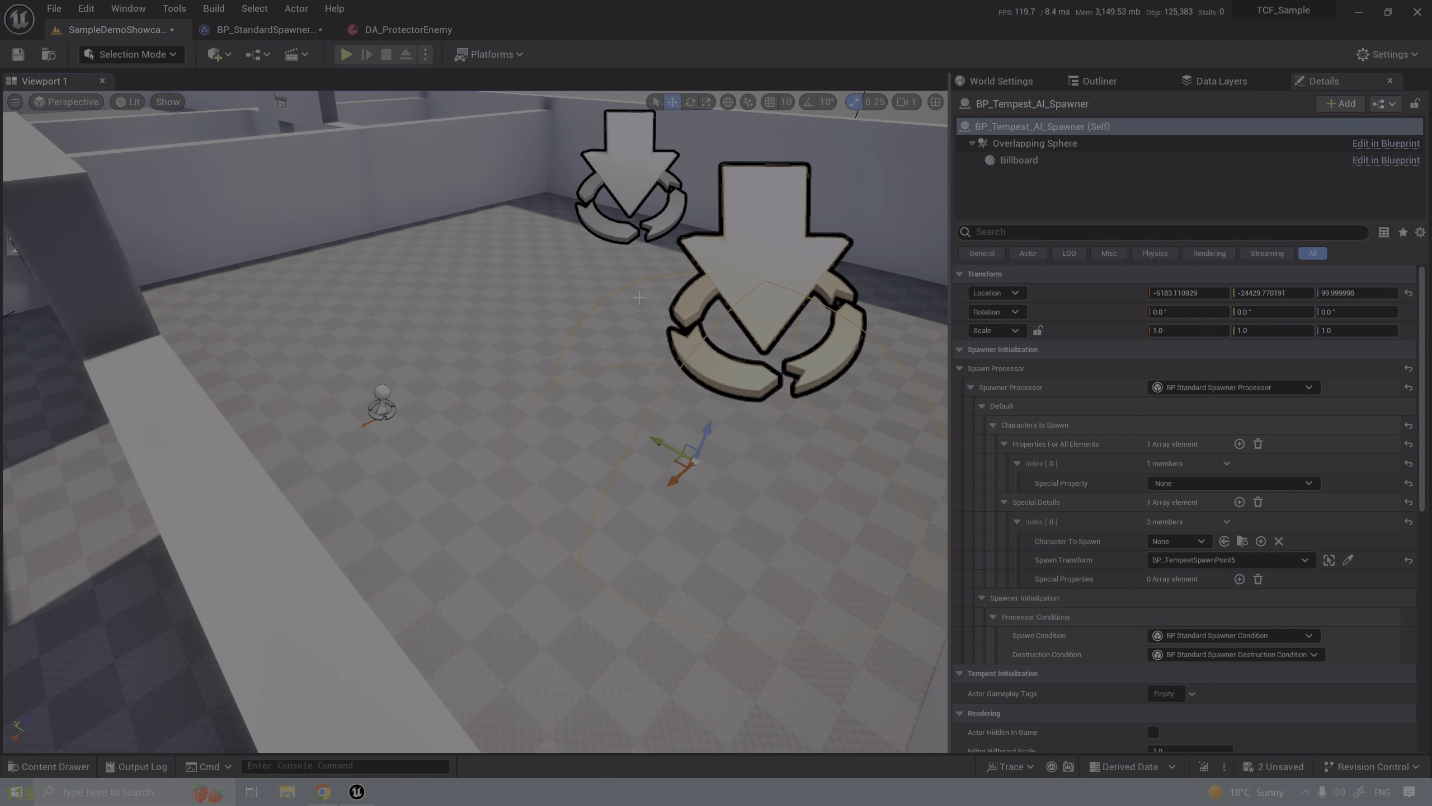
left_click(382, 401)
left_click_drag(382, 402, 446, 394)
key("f")
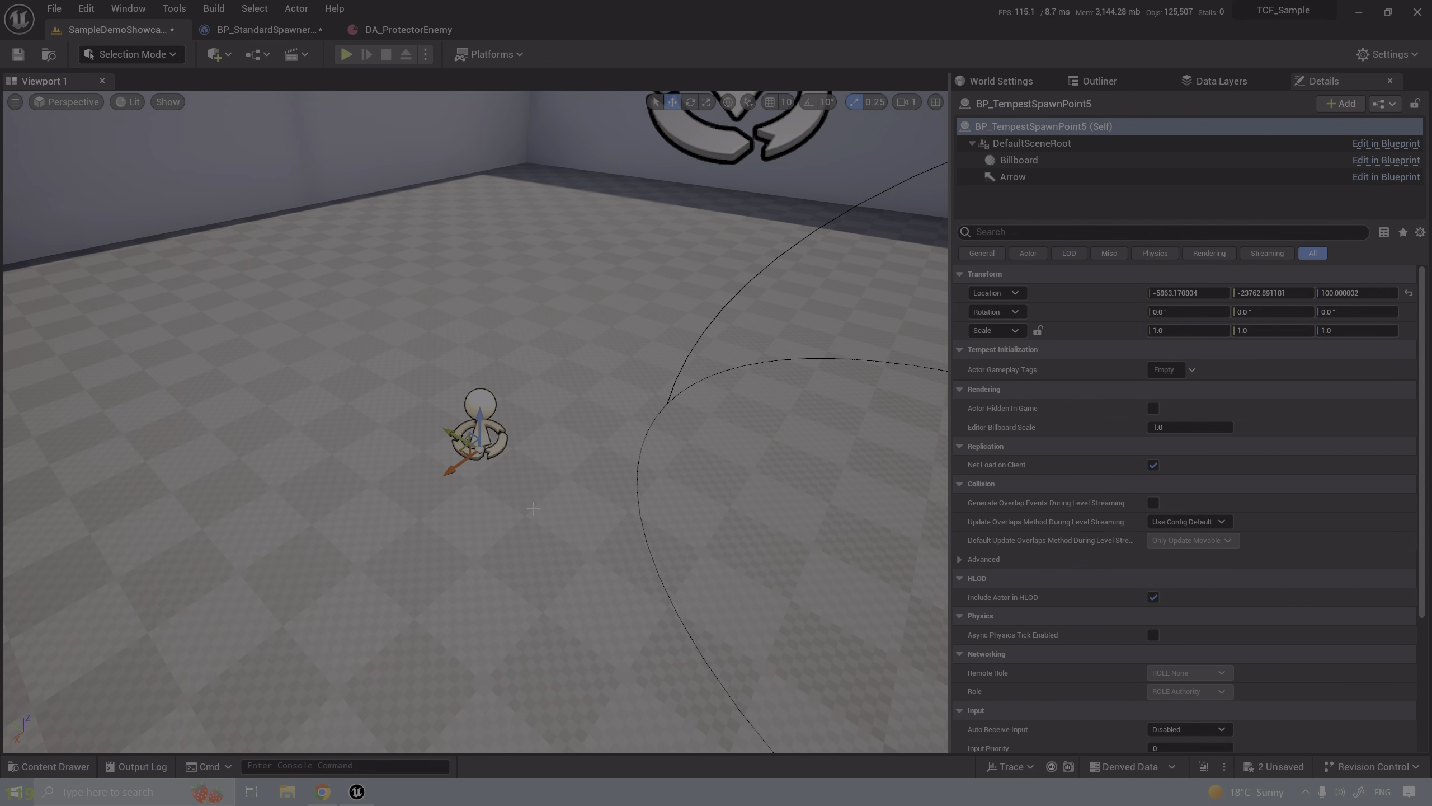
- Rotate BP_TempestSpawnPoint5 by about 75 degrees around its vertical axis
key("e")
left_click_drag(529, 484, 410, 432)
key("s")
mouse_move(410, 431)
right_mouse_down()
mouse_move(422, 433)
mouse_move(373, 429)
mouse_move(395, 429)
right_mouse_up()
- Delete the added BP_Tempest_AI_Spawner from the room
left_click(673, 384)
key("Escape")
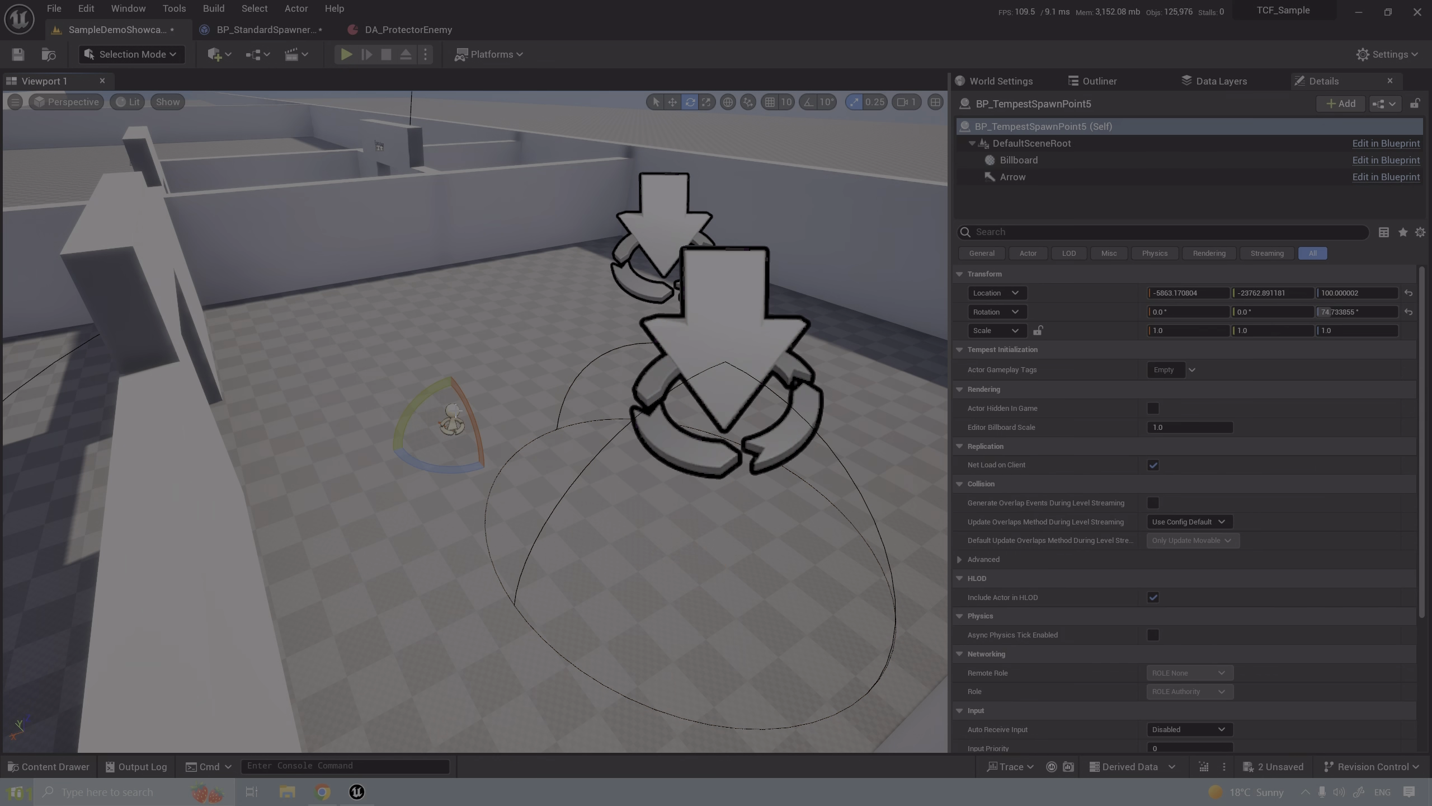
left_click(710, 338)
key("Delete")
- Select BP_AI_Spawner in the Patrolling Enemy room and expand its second Special Details element and its Patrolling Points list
key("w")
right_click_drag(710, 339, 541, 290)
scroll(556, 289, "up", 2)
left_click(436, 422)
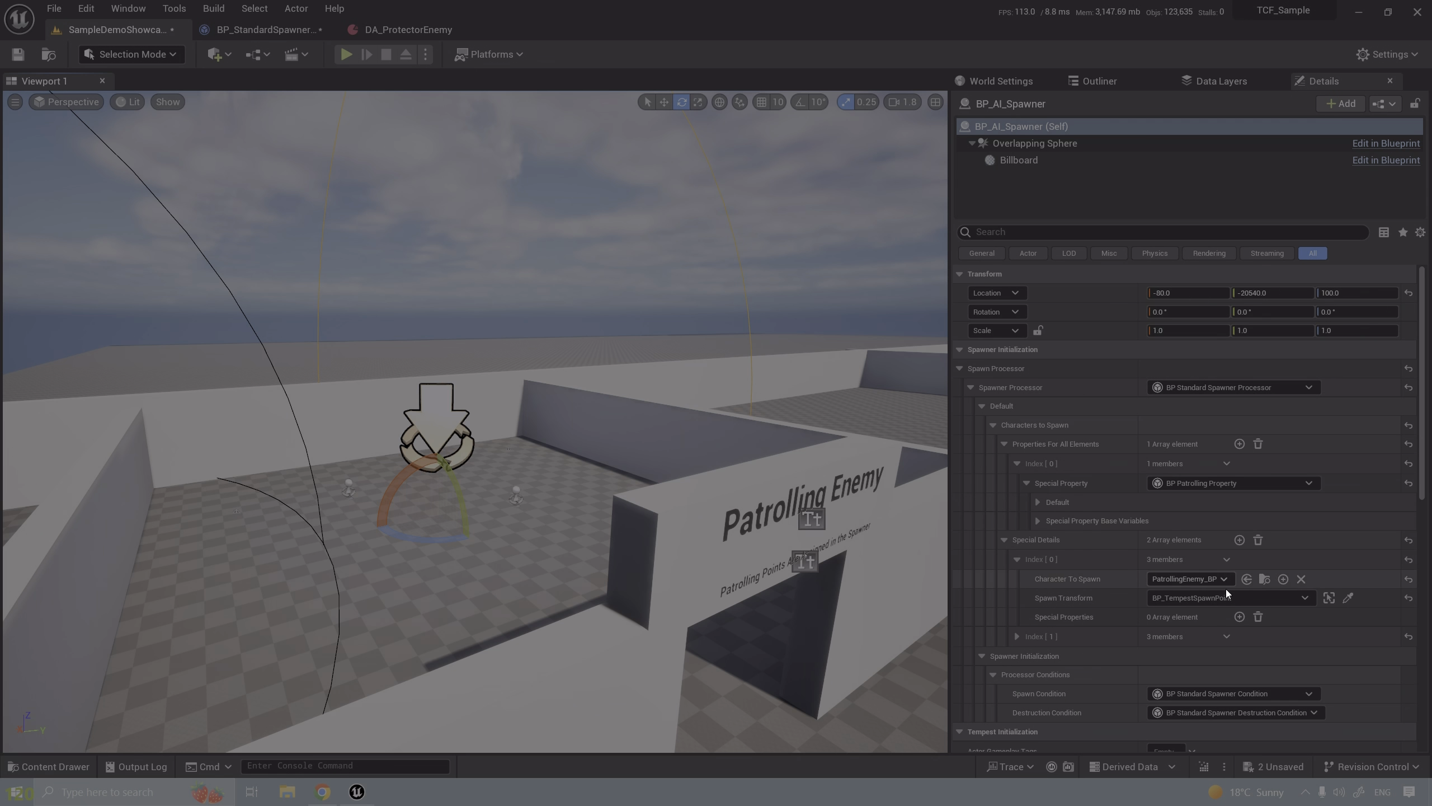
left_click(1014, 636)
scroll(1027, 635, "down", 1)
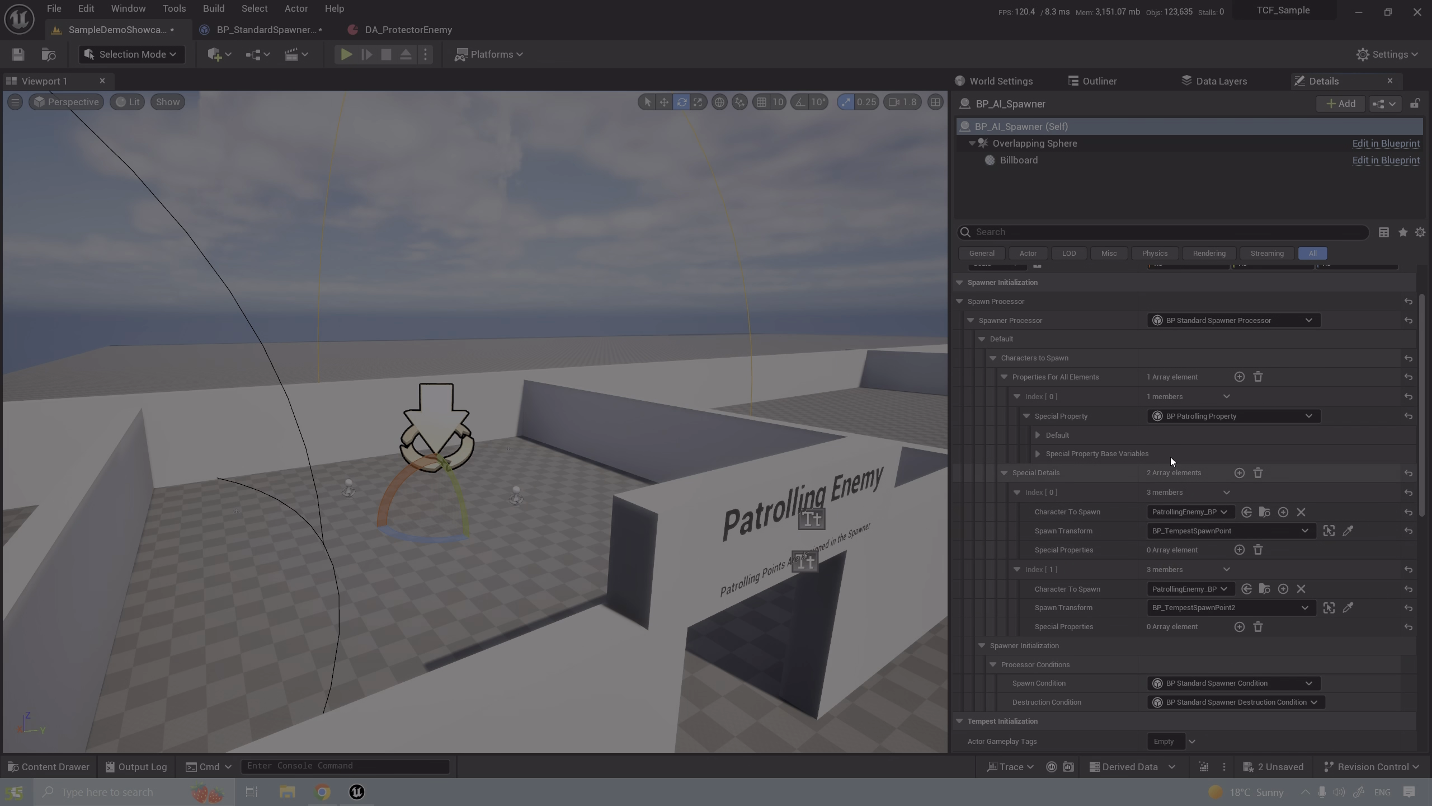
left_click(1038, 435)
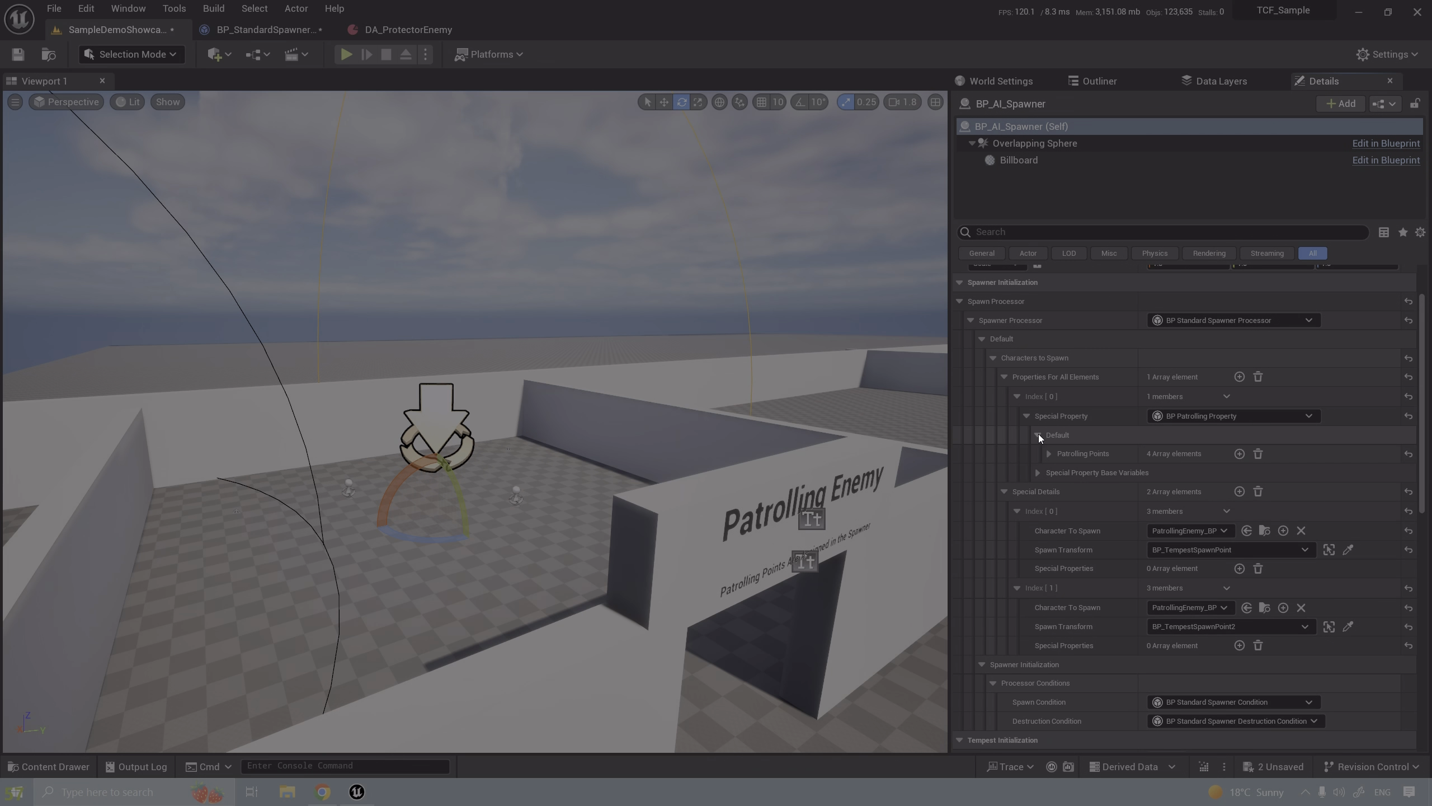
left_click(1050, 454)
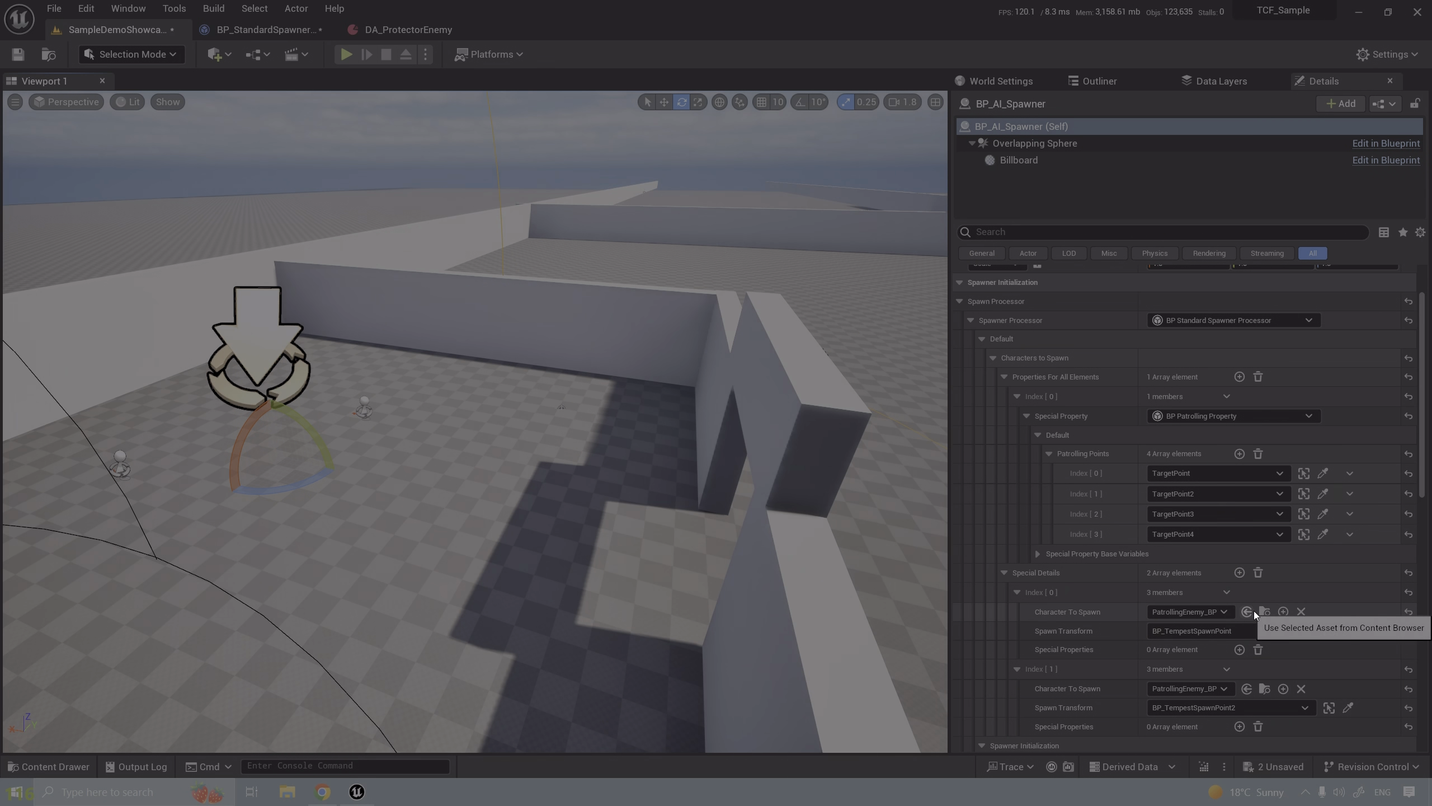
- Open PatrollingEnemy_BP, its BP_AI_StandardWeapon and the linked DA_StandardEnemy data asset, and examine the enemy's special properties
left_click(1265, 611)
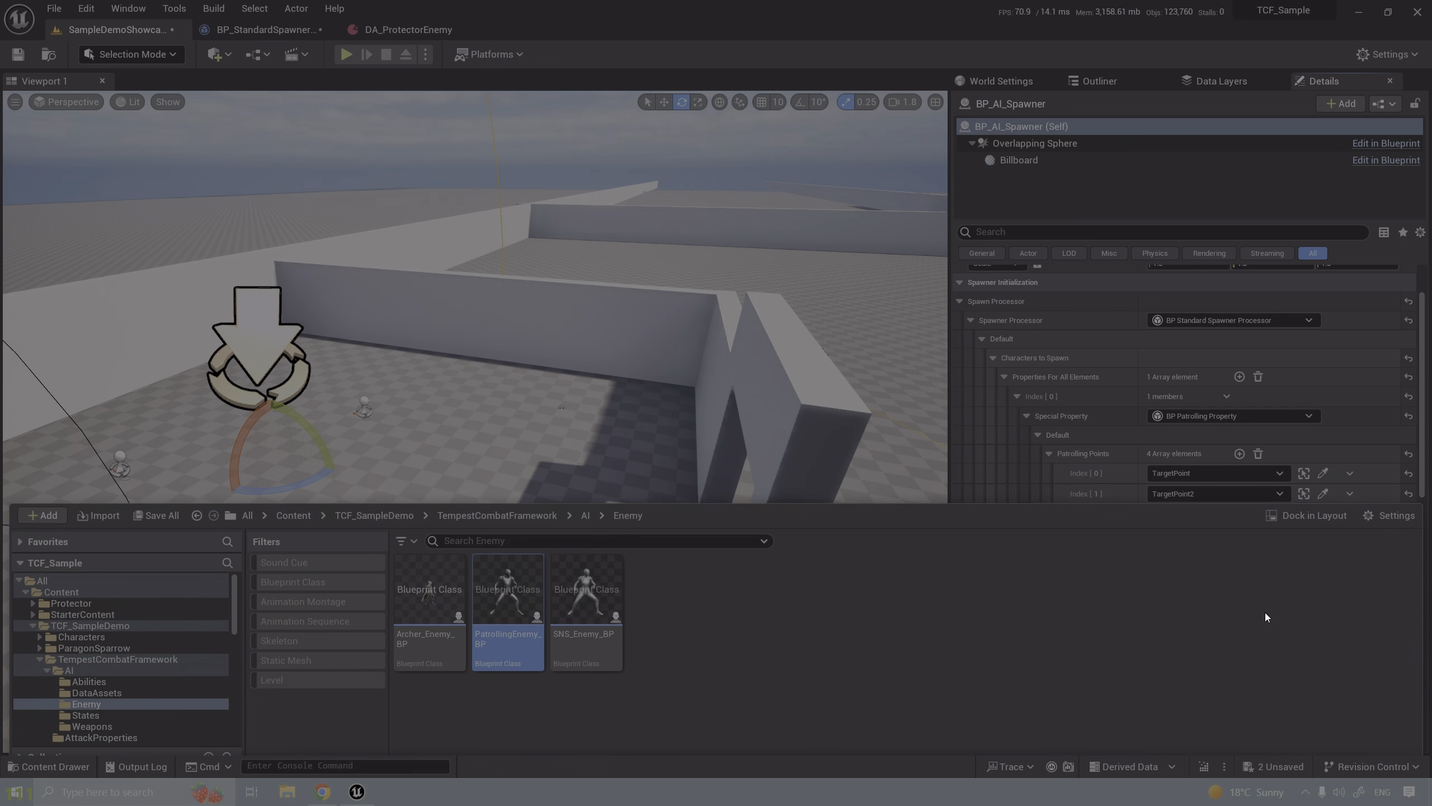
double_click(507, 632)
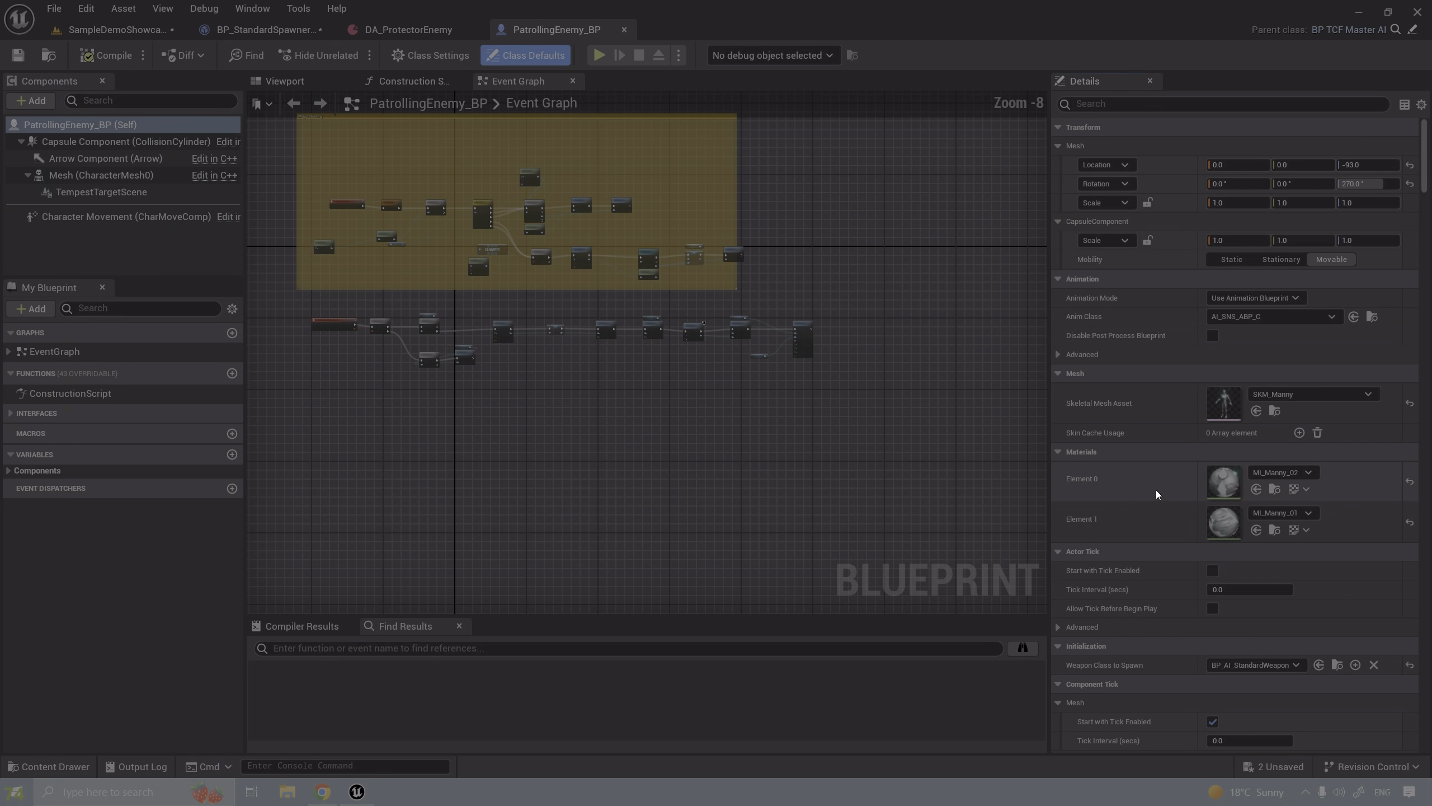
scroll(1285, 568, "down", 3)
left_click(1336, 574)
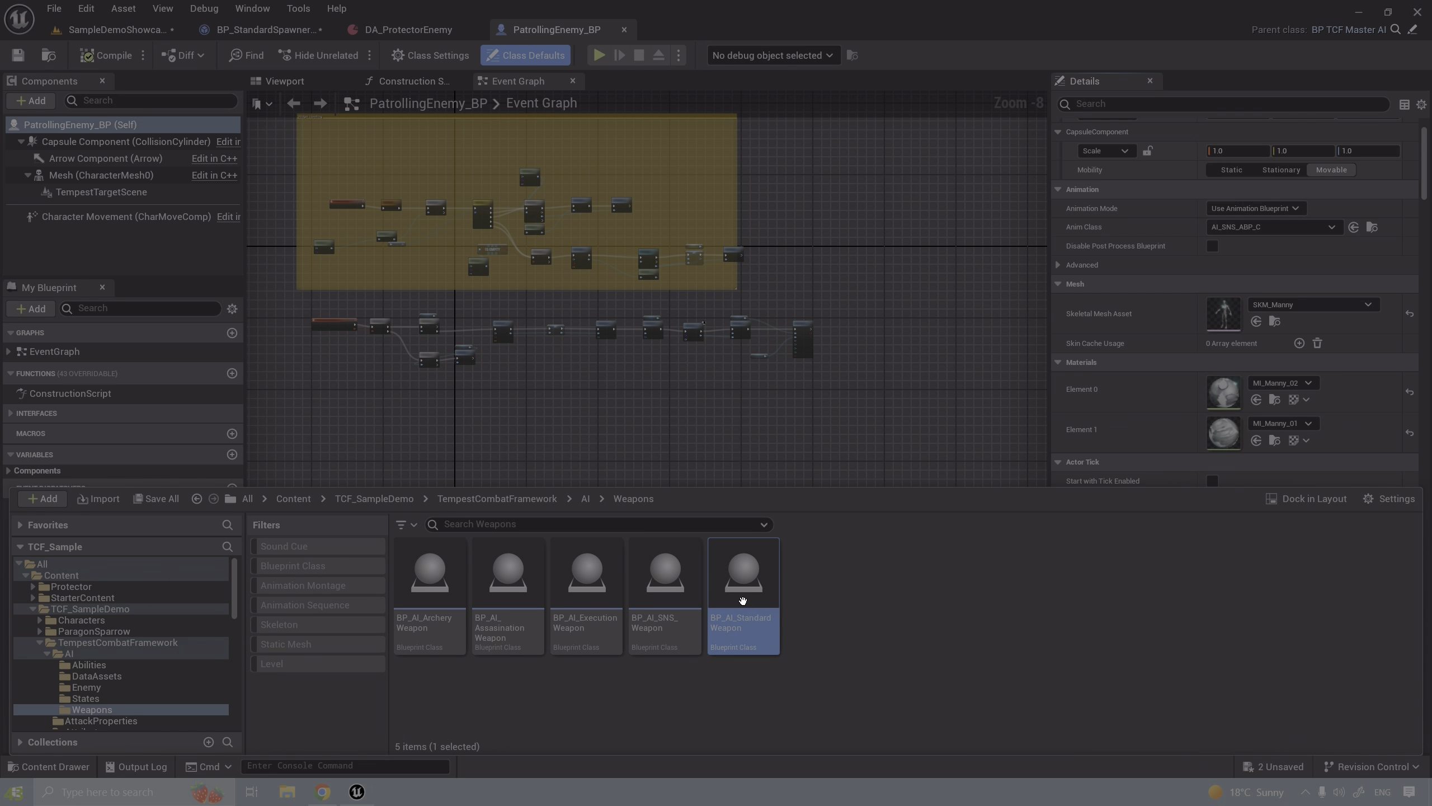
double_click(741, 589)
double_click(593, 269)
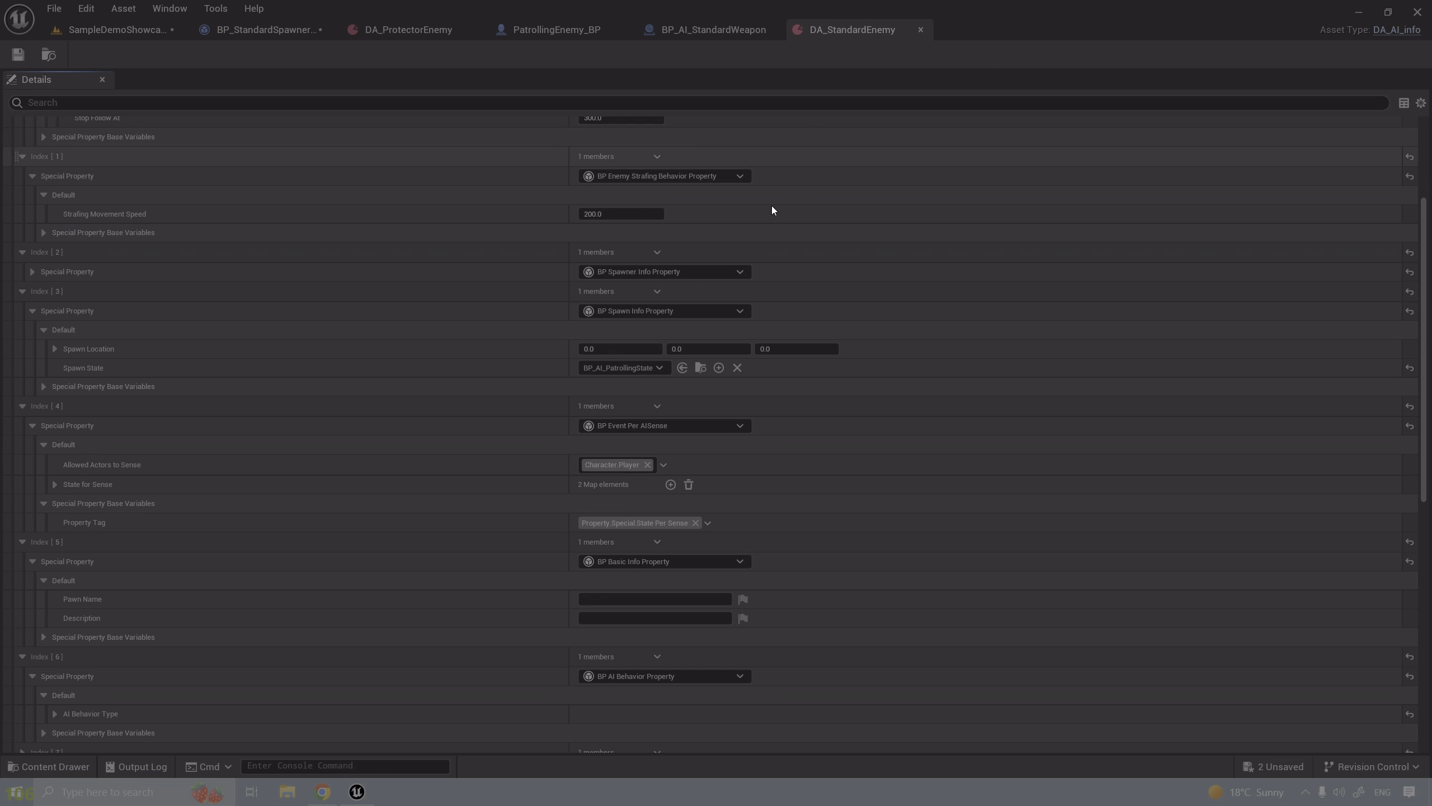
scroll(766, 286, "up", 4)
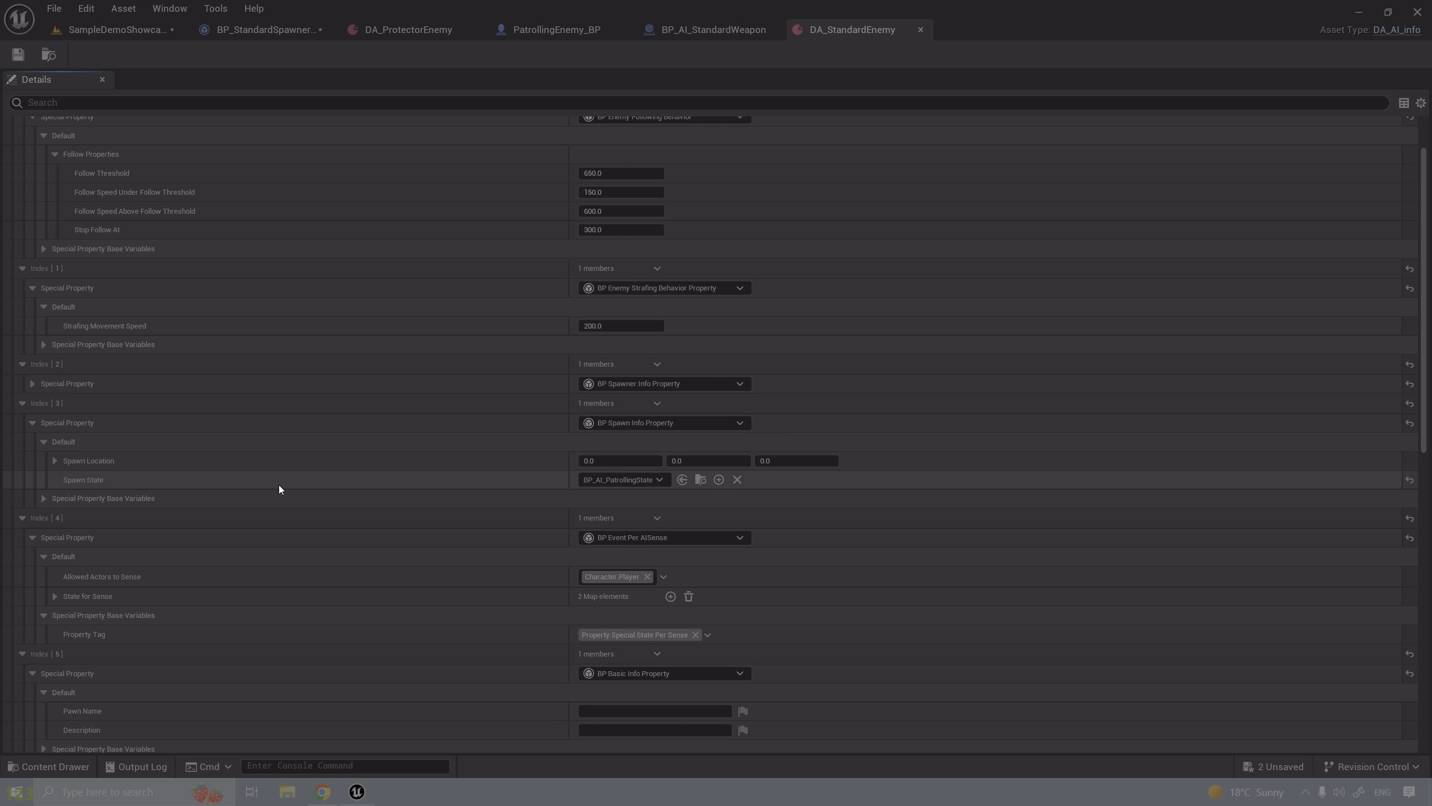
- Open BP_AI_PatrollingState from the data asset's Spawn State and examine its CanPerformState function graph
left_click(700, 479)
double_click(437, 589)
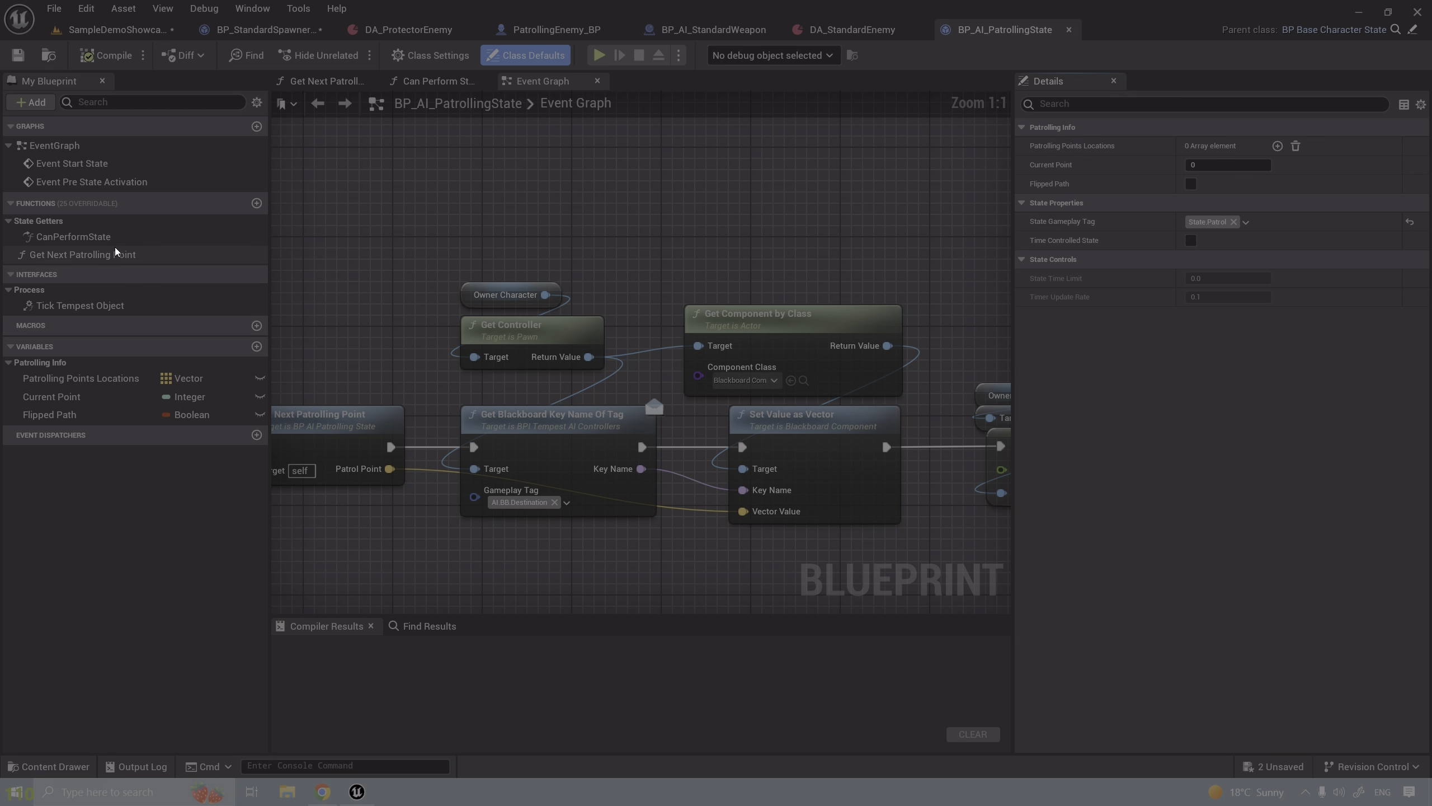
double_click(73, 236)
scroll(652, 391, "up", 3)
left_click_drag(495, 389, 801, 250)
scroll(816, 379, "down", 3)
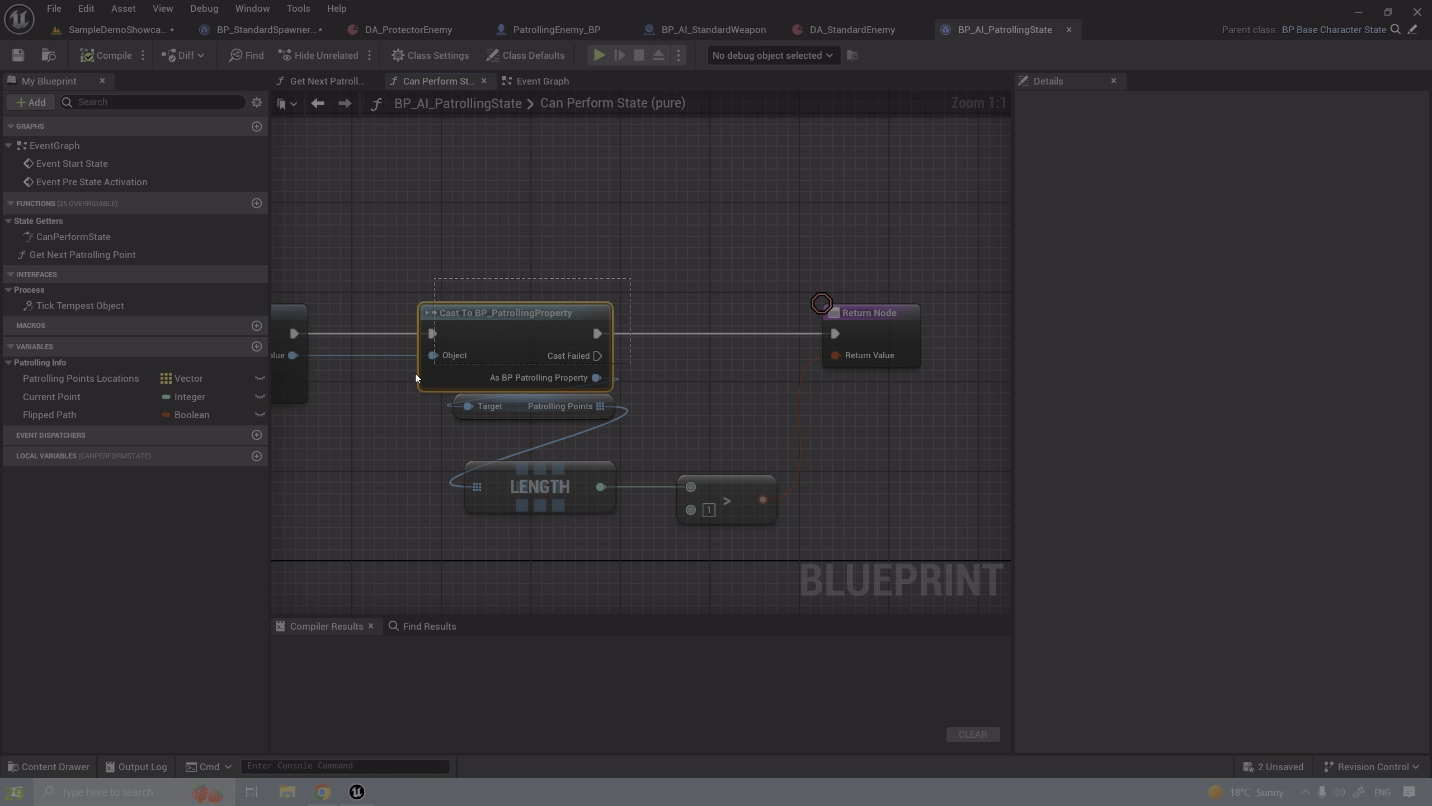
- Compare the CanPerformState length check with the level spawner's Patrolling Points and the Spawn State in DA_StandardEnemy
left_click(120, 32)
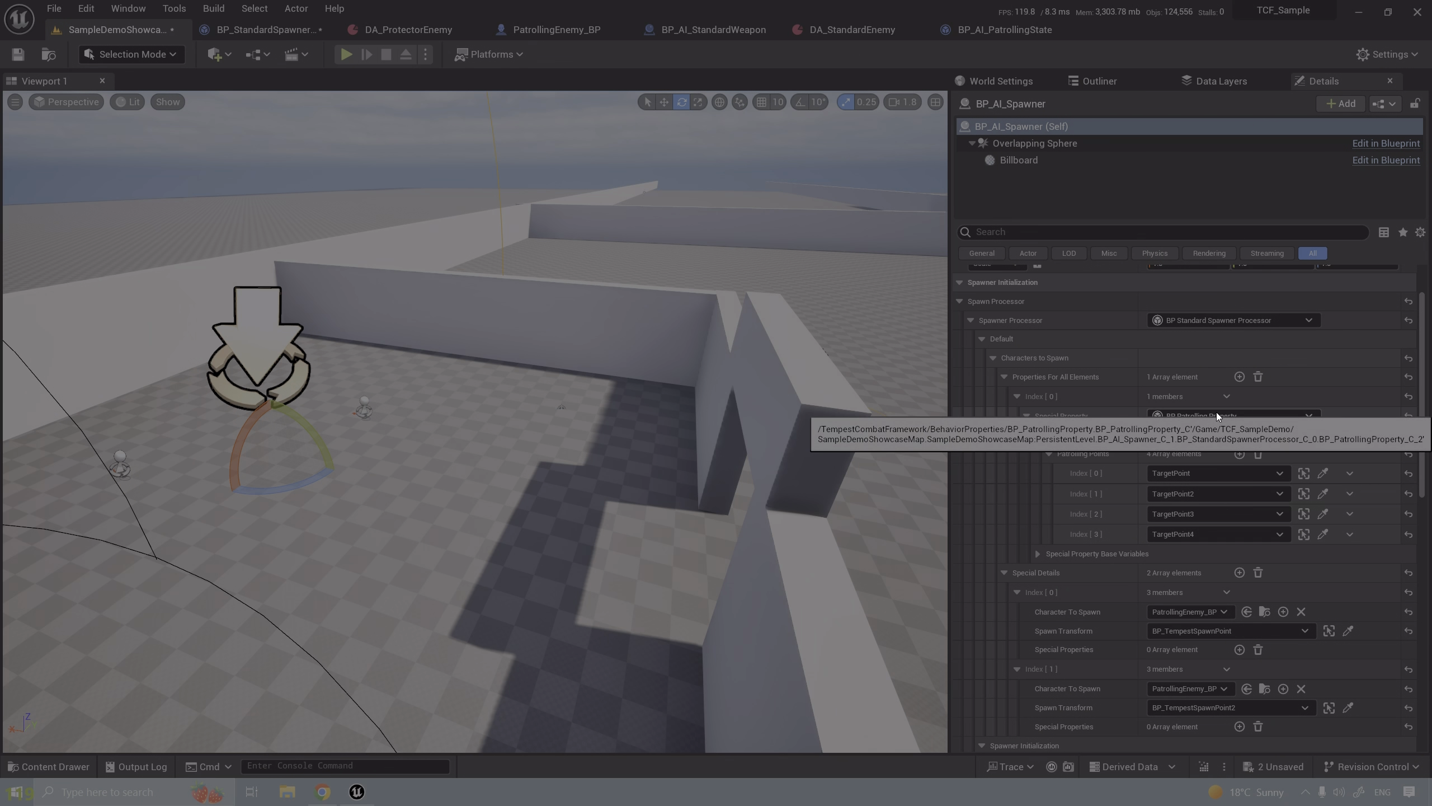
left_click(1010, 28)
left_click(677, 415)
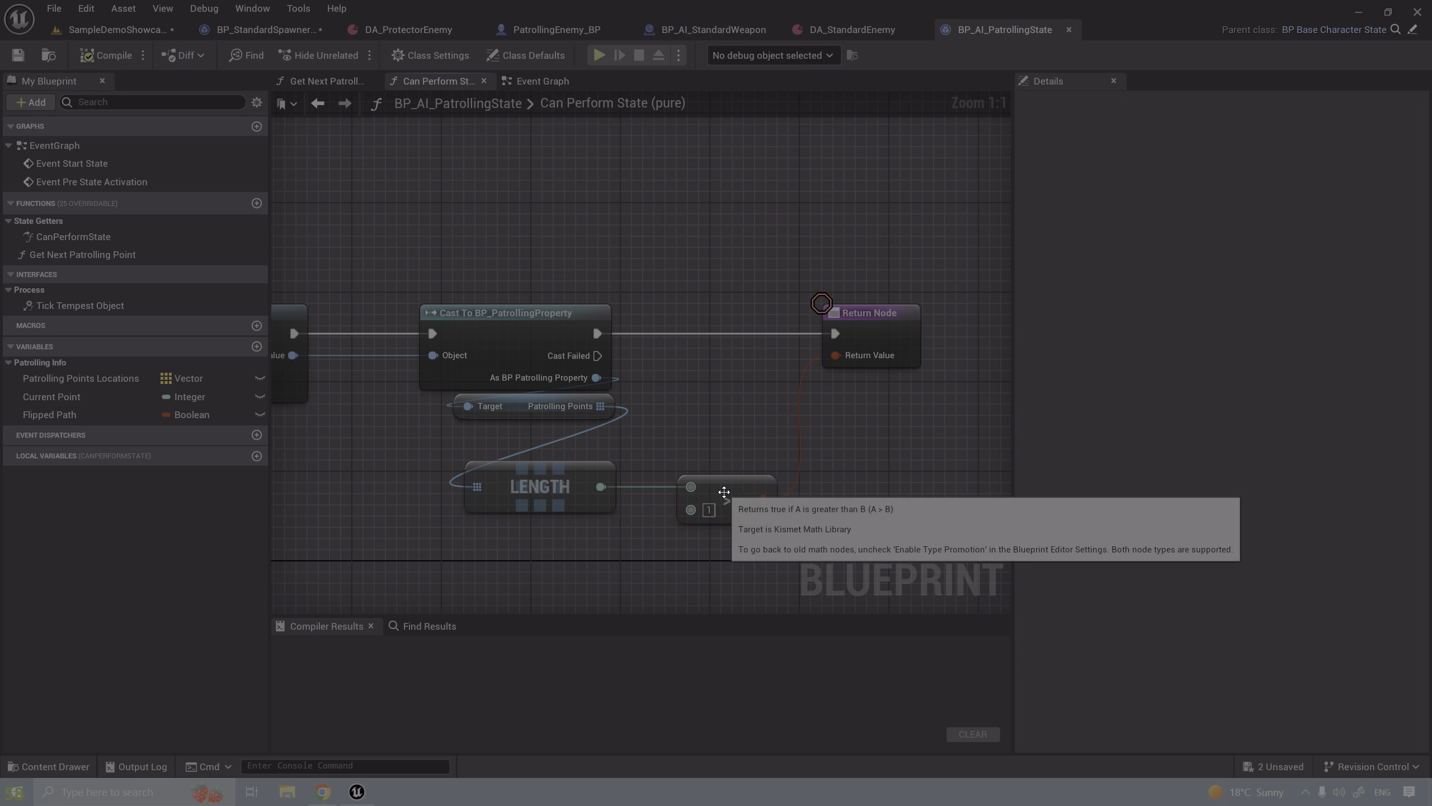
left_click(103, 30)
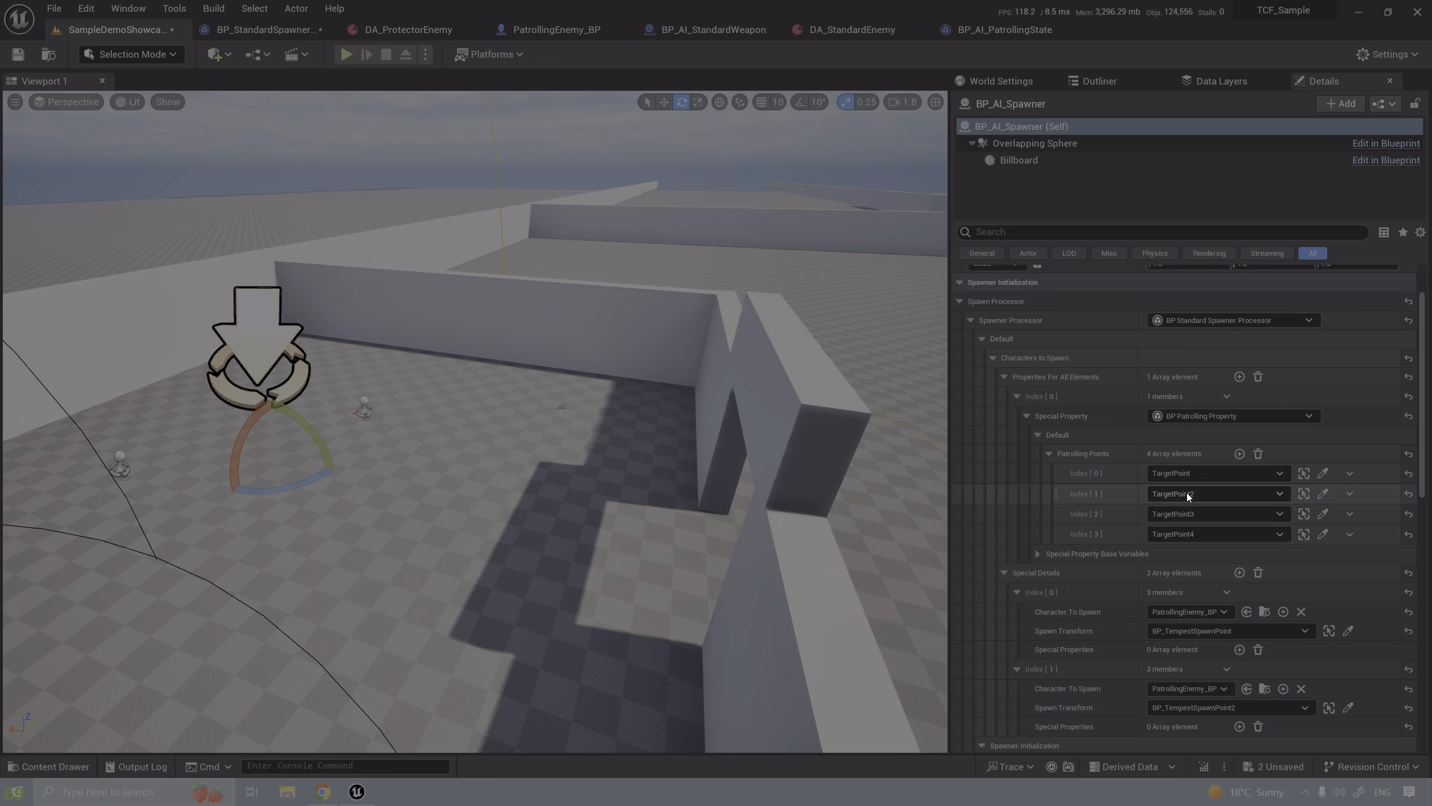
left_click(867, 28)
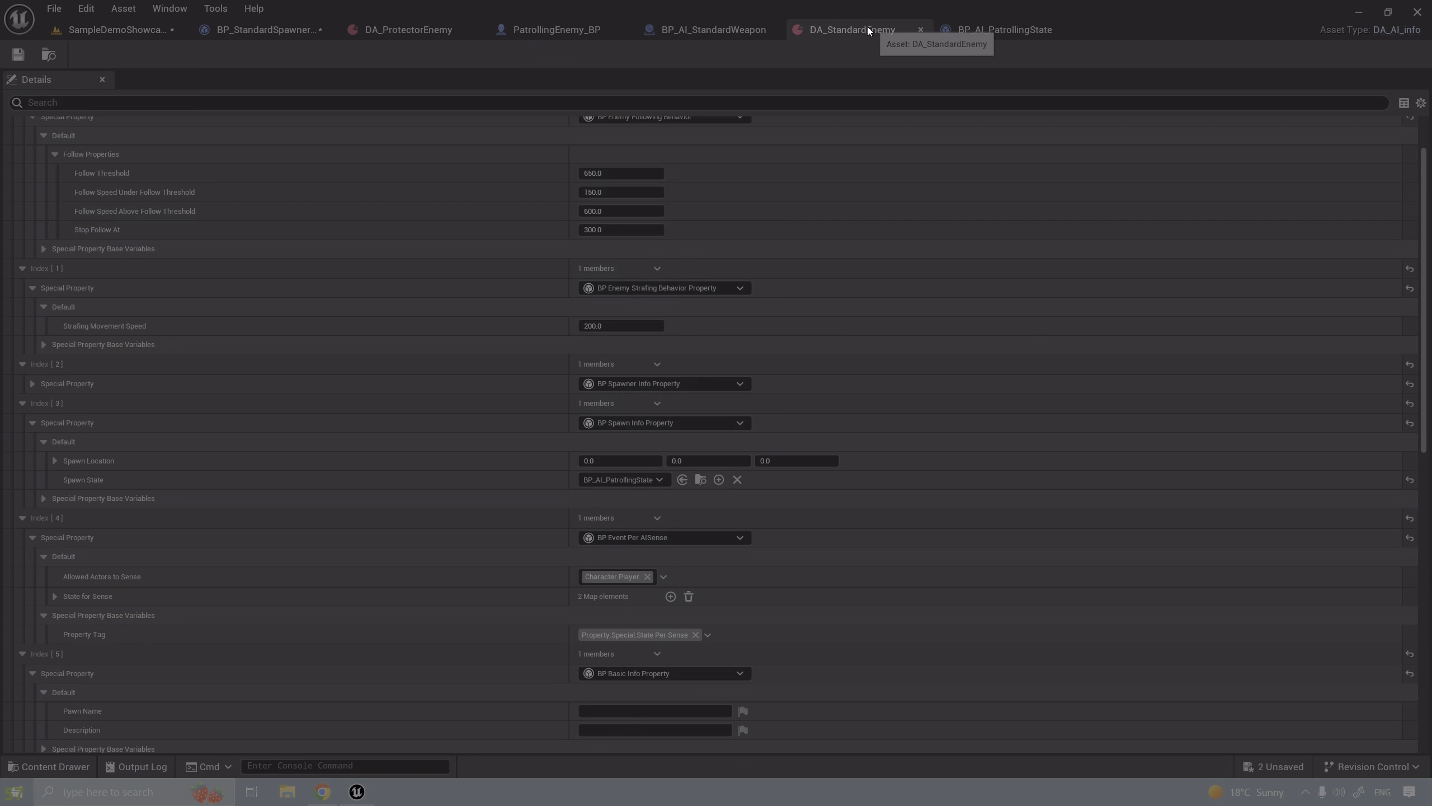
left_click(1026, 28)
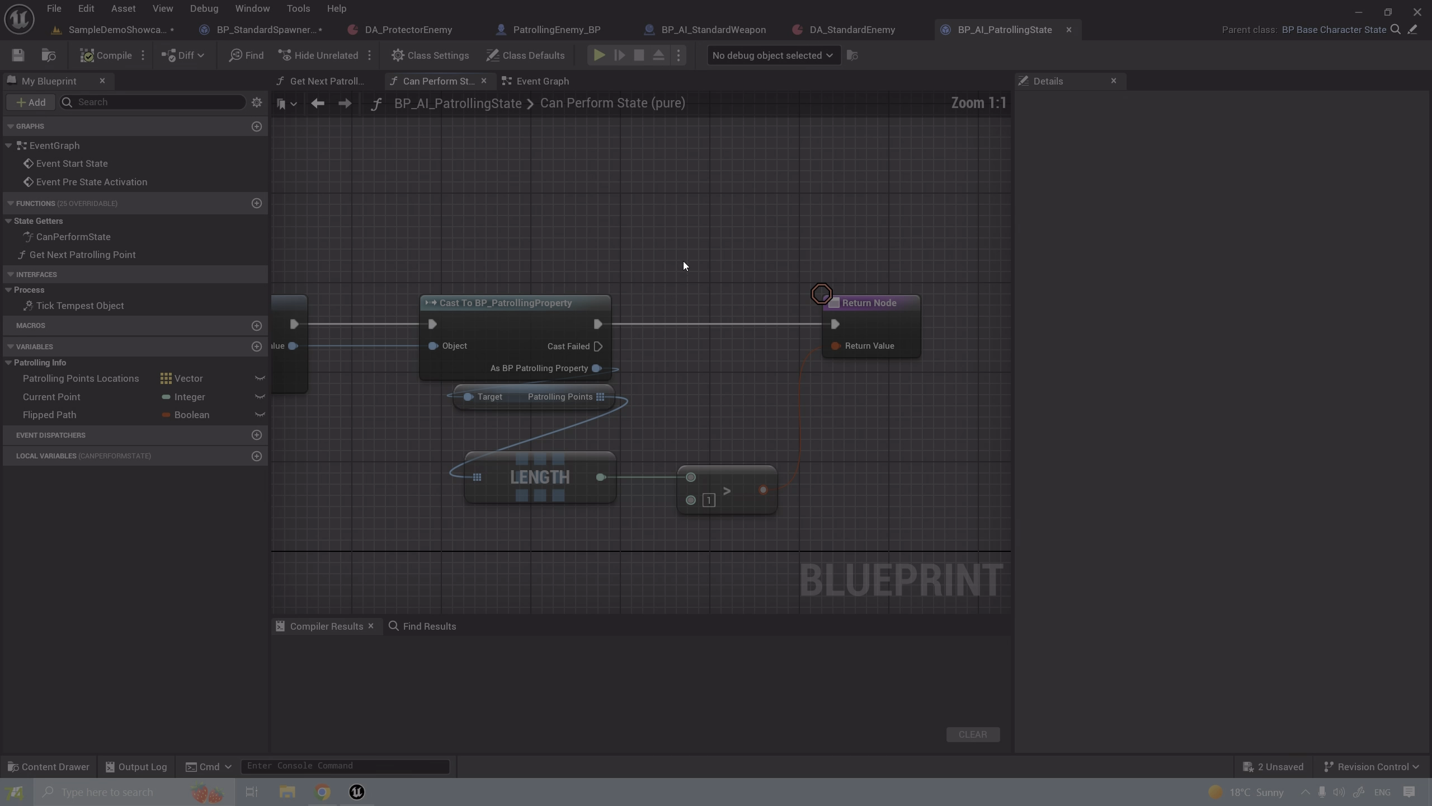
left_click(101, 29)
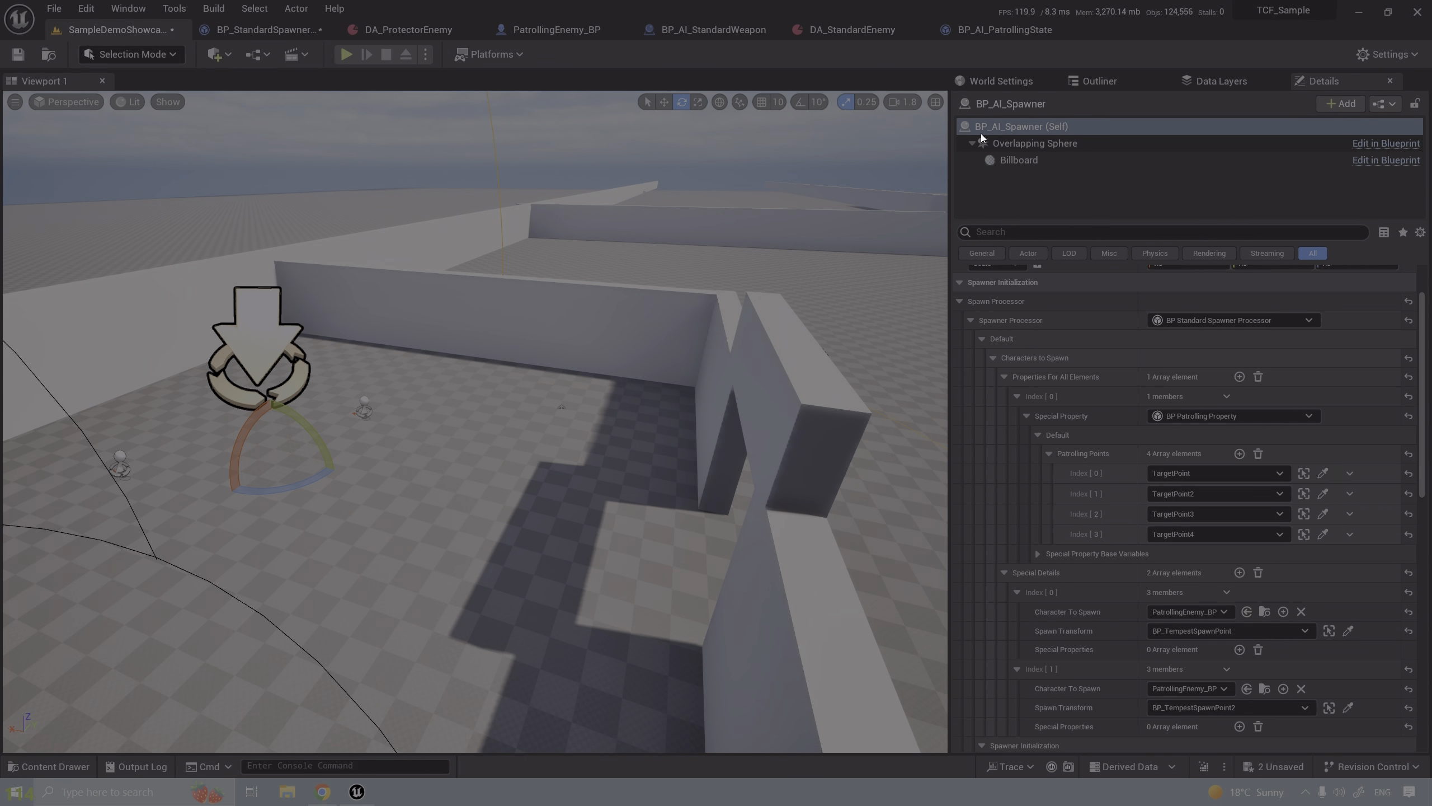
- Open the Event Graph of BP_AI_PatrollingState and examine its state activation and start event nodes
left_click(1004, 29)
double_click(101, 146)
scroll(665, 329, "up", 4)
right_click_drag(473, 361, 685, 348)
scroll(799, 388, "down", 2)
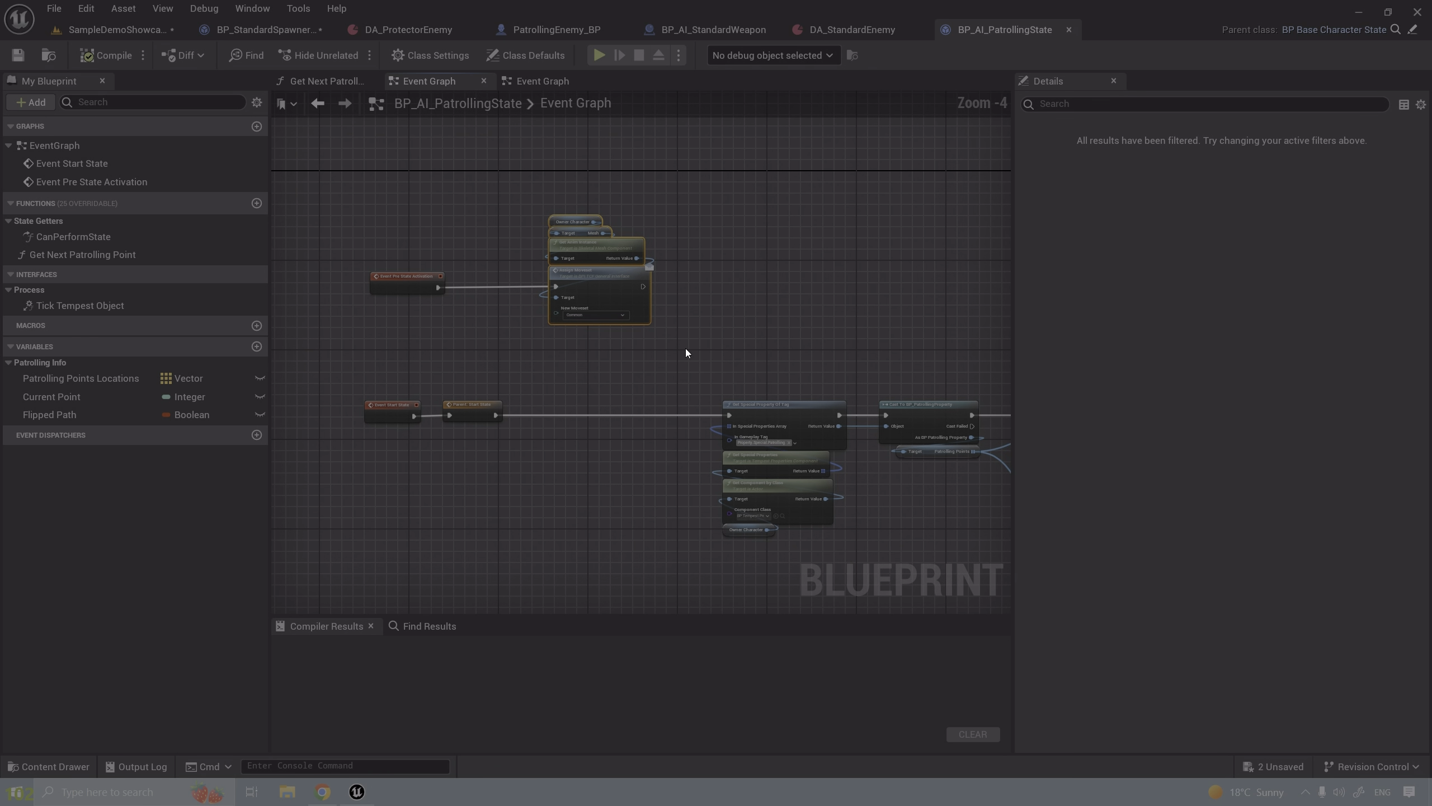
- Return to the level's BP_AI_Spawner, open its BP_Tempest_AI_Spawner blueprint and examine the Event Graph
left_click(138, 36)
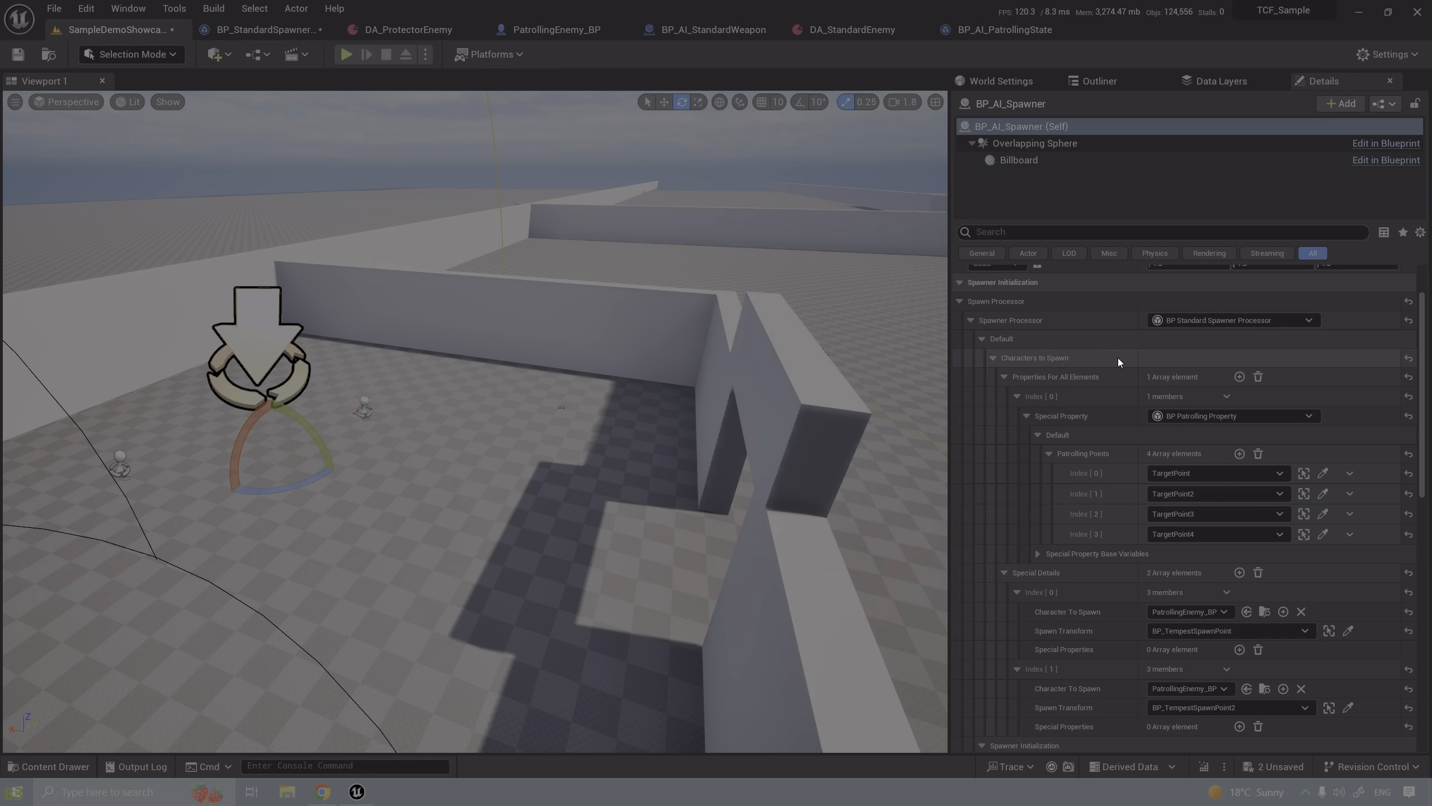
left_click(1389, 106)
left_click(1318, 142)
right_click_drag(633, 442, 706, 434)
scroll(552, 390, "up", 1)
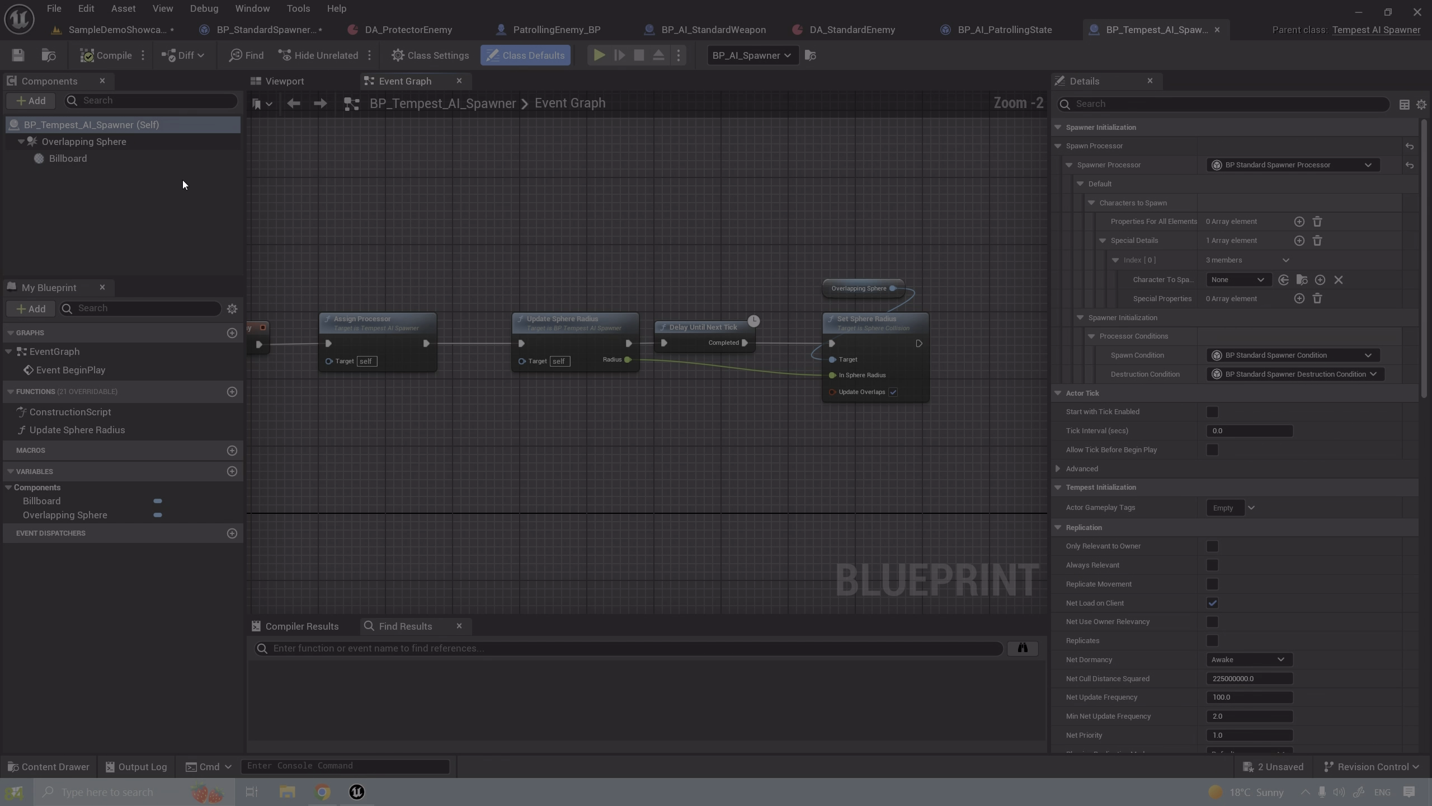
- Inspect the blueprint's Overlapping Sphere component and view the spawners' spheres around the rooms in the level
left_click(138, 142)
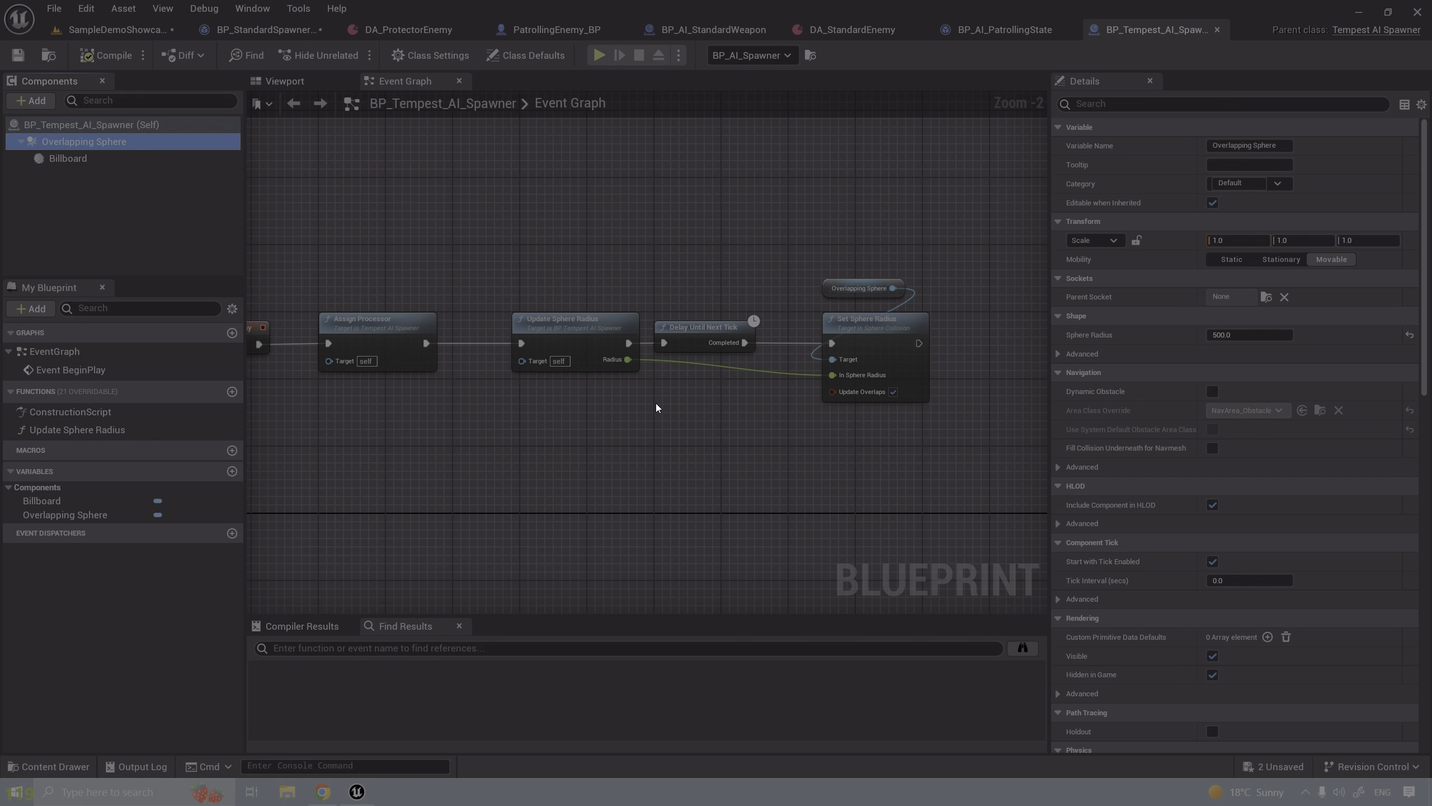
left_click(117, 26)
right_click_drag(655, 391, 589, 394)
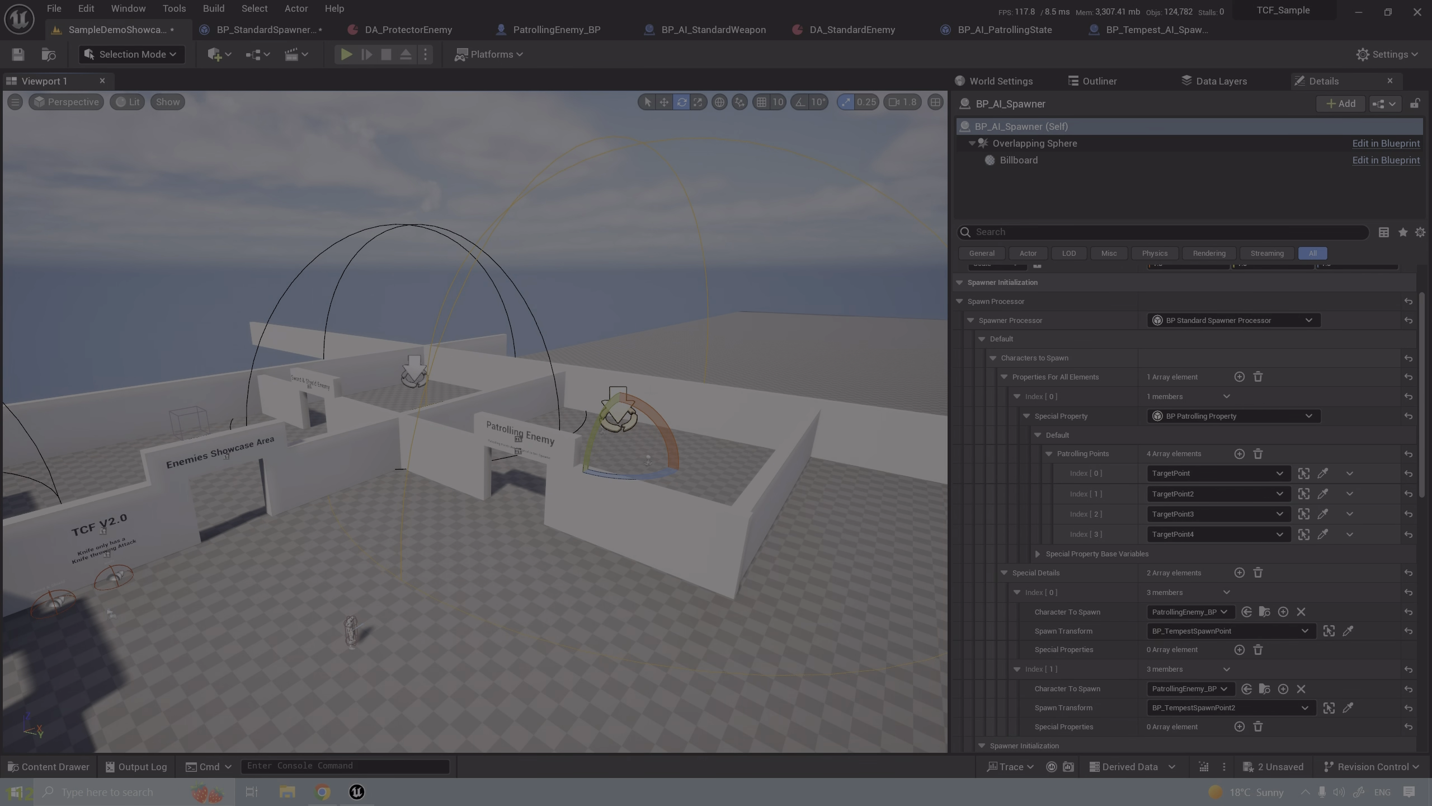